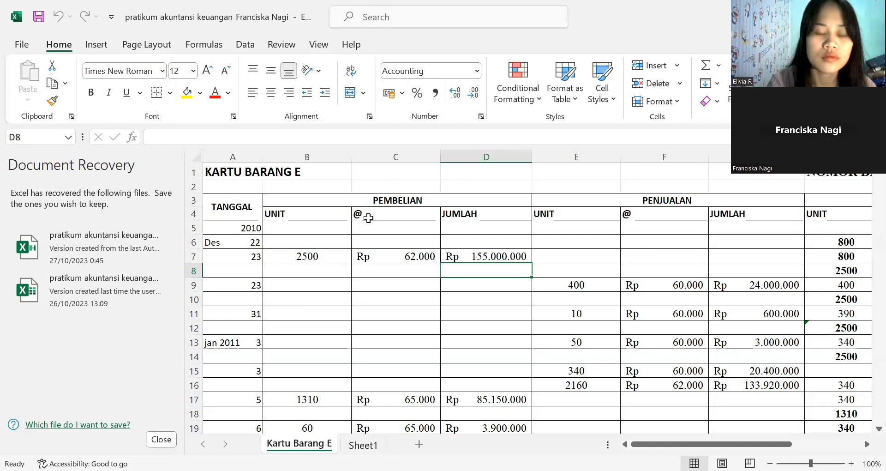
# - Examine the TANGGAL column of the Kartu Barang E sheet around the 2010 and Des 22 entries
pyautogui.press('Left')
pyautogui.press('Left')
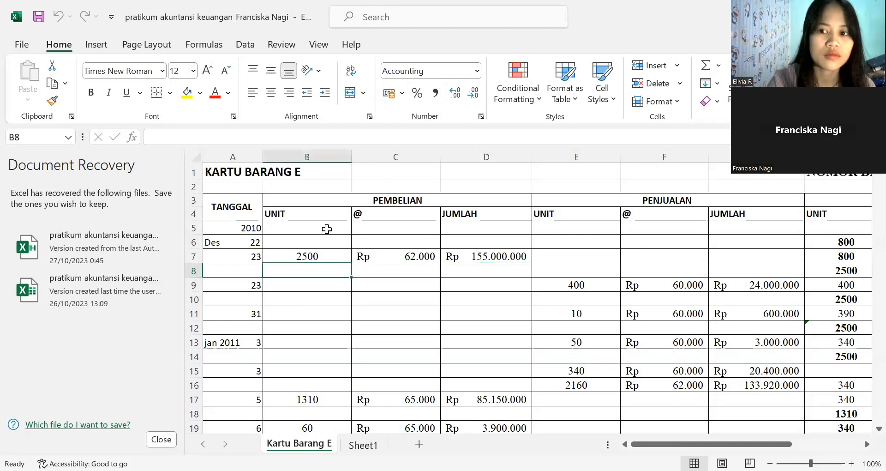
pyautogui.press('Left')
pyautogui.press('Up')
pyautogui.press('Up')
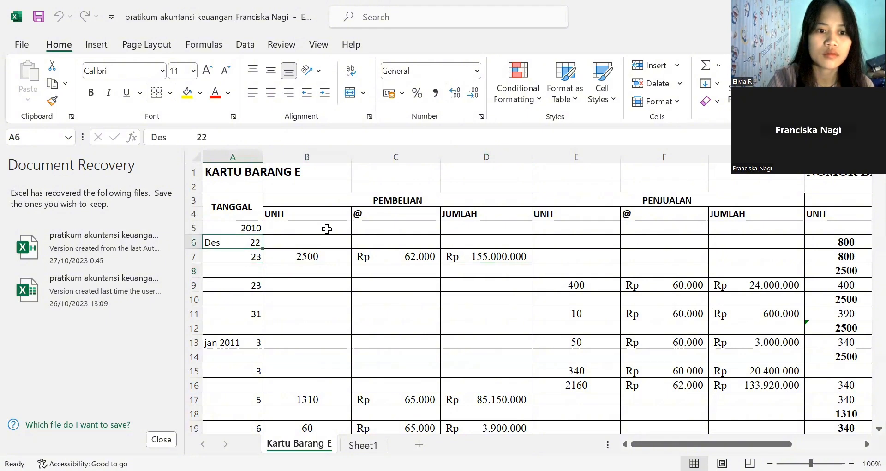
pyautogui.press('Up')
pyautogui.press('Up')
pyautogui.press('Up')
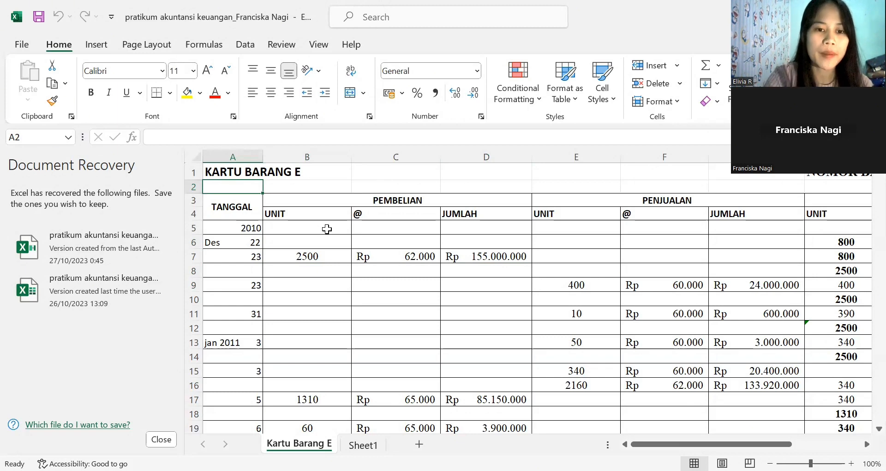
pyautogui.press('Down')
pyautogui.press('Down')
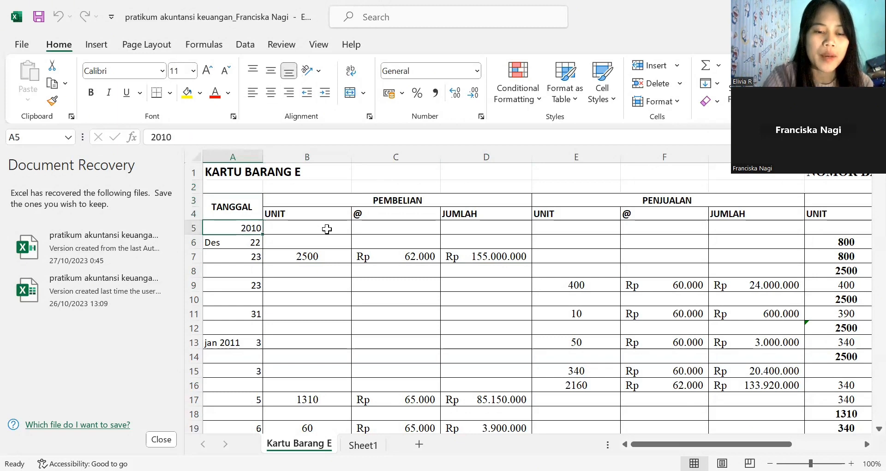
pyautogui.press('Down')
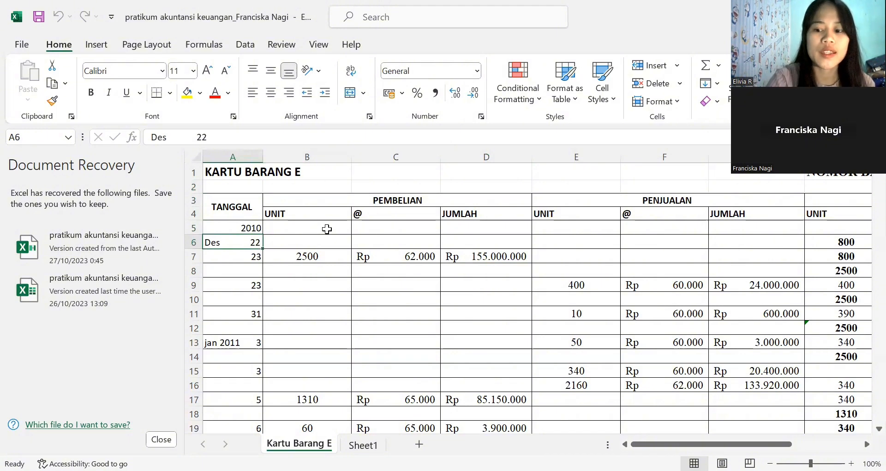
# - Review the Des 22 opening balance in the SALDO section, checking its unit, unit price and total formula in row 6
pyautogui.press('Right')
pyautogui.press('Right')
pyautogui.press('Right')
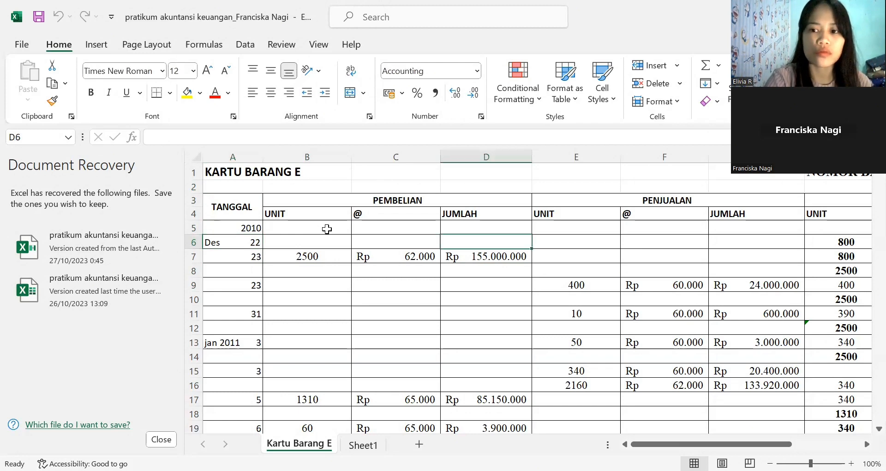
pyautogui.press('Down')
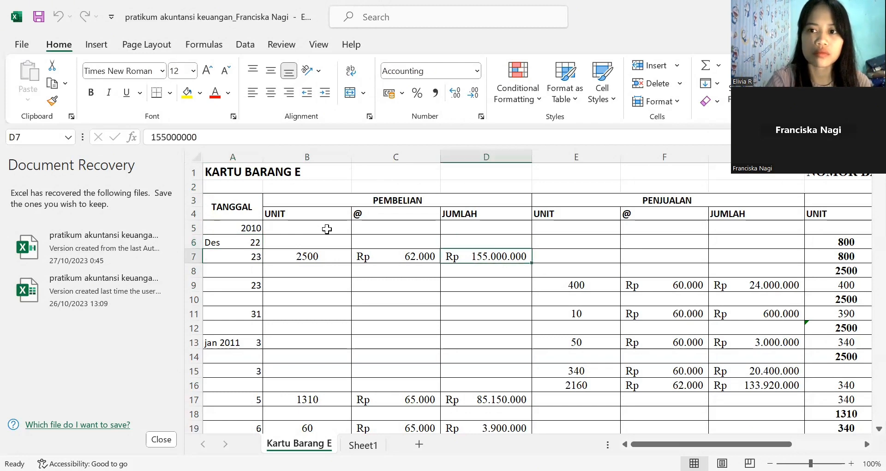
pyautogui.press('Down')
pyautogui.press('Right')
pyautogui.press('Right')
pyautogui.press('Right')
pyautogui.press('Right')
pyautogui.press('Right')
pyautogui.press('Right')
pyautogui.press('Right')
pyautogui.press('Right')
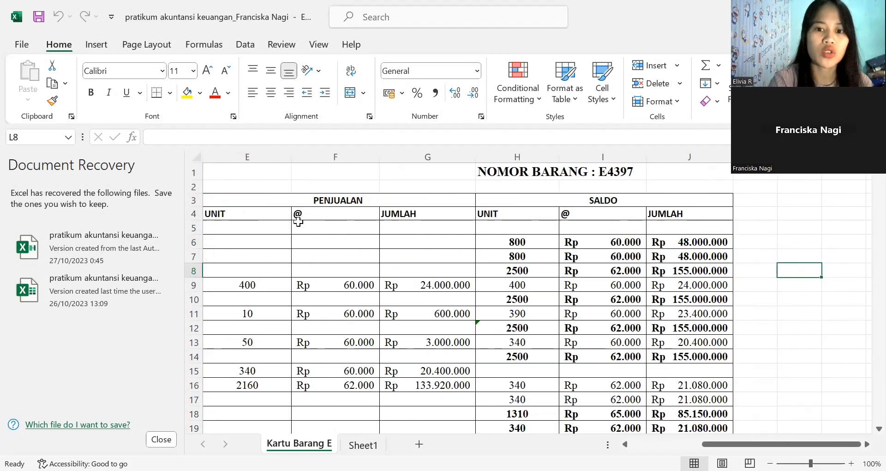
pyautogui.click(518, 244)
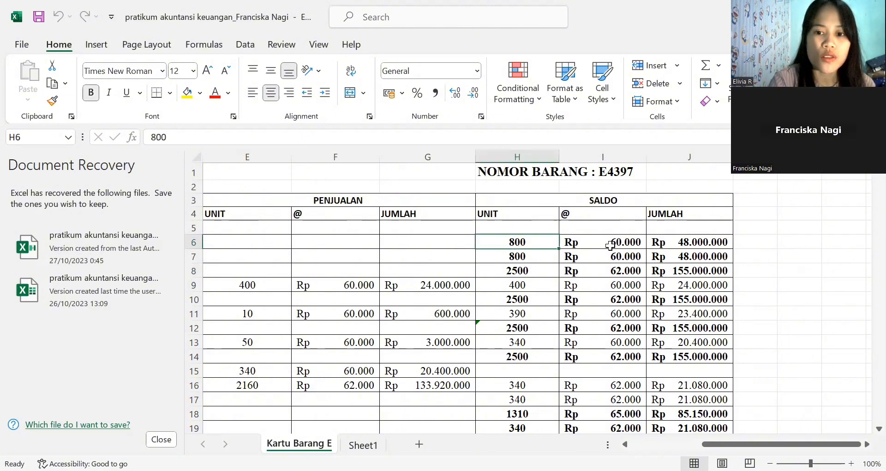
pyautogui.click(610, 246)
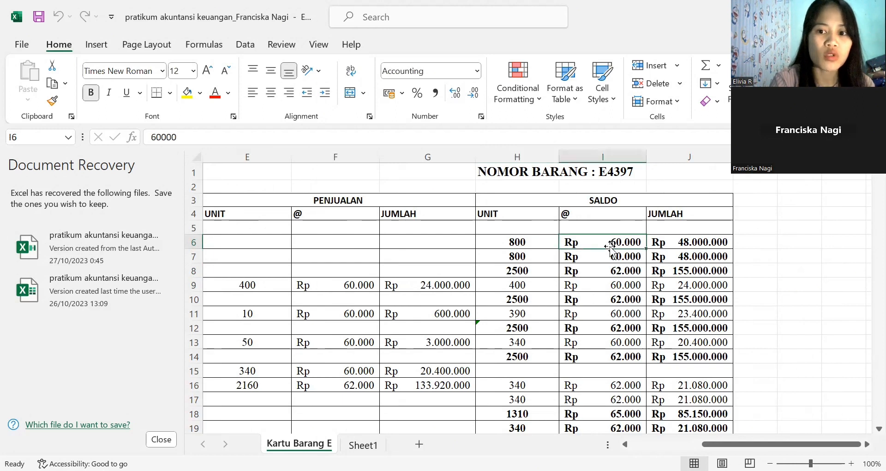
pyautogui.click(696, 242)
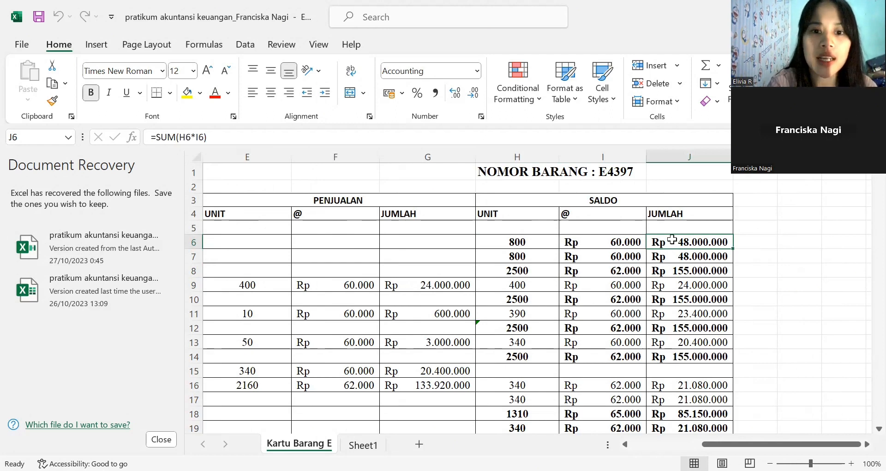
pyautogui.click(531, 241)
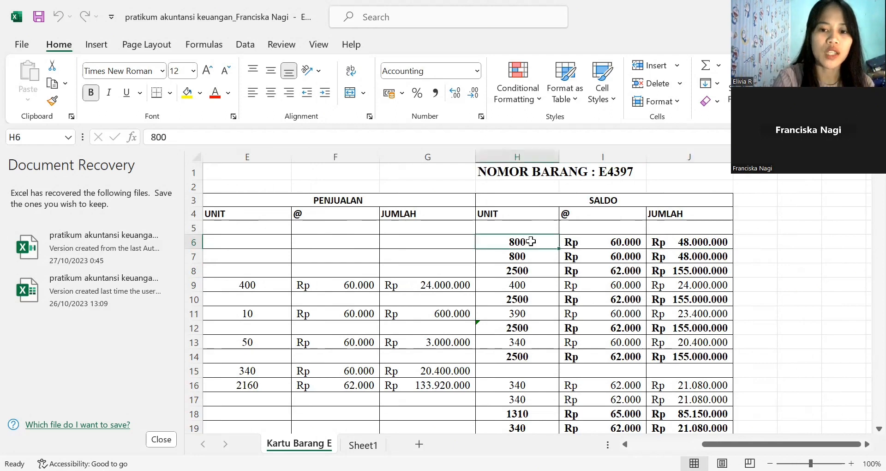
pyautogui.click(590, 242)
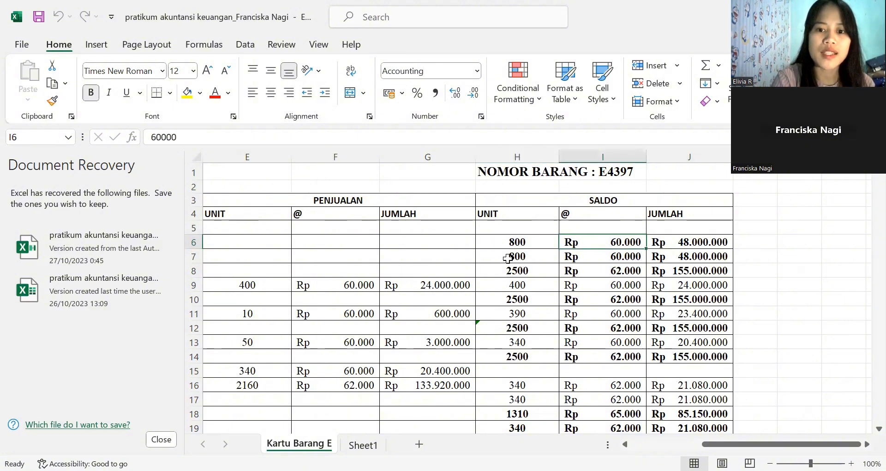
# - Review row 7's carried-over SALDO values and the 23 December PEMBELIAN entry's unit, unit price and total
pyautogui.click(528, 254)
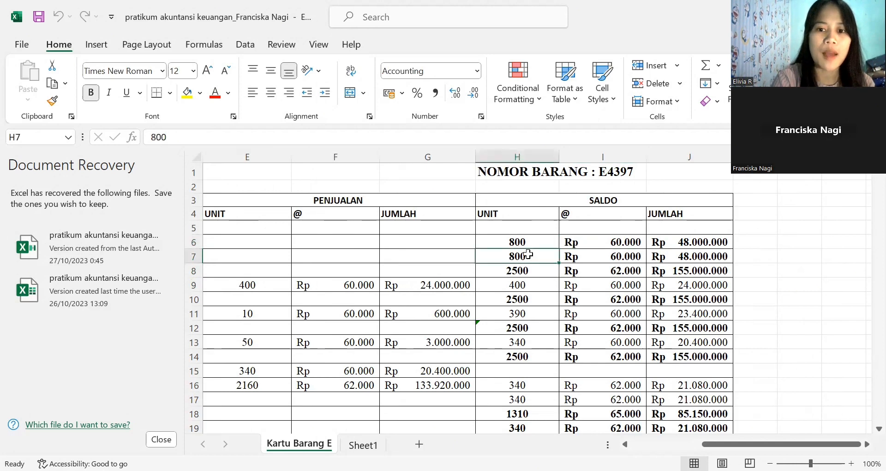
pyautogui.click(608, 254)
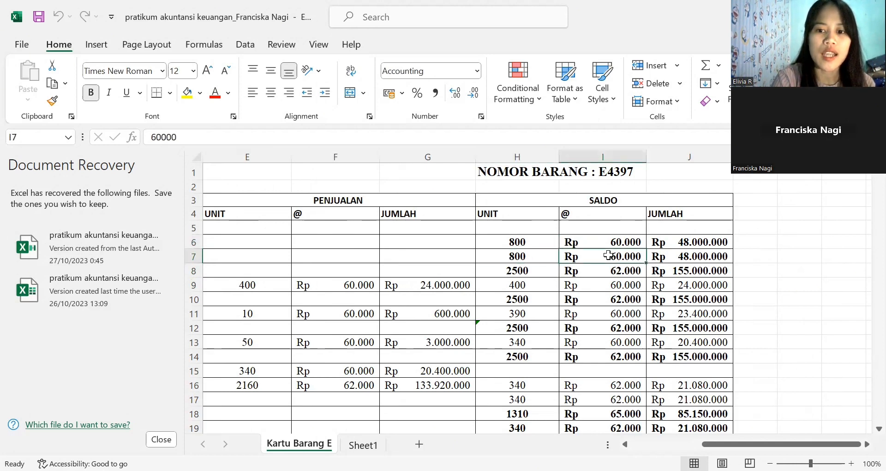
pyautogui.click(680, 253)
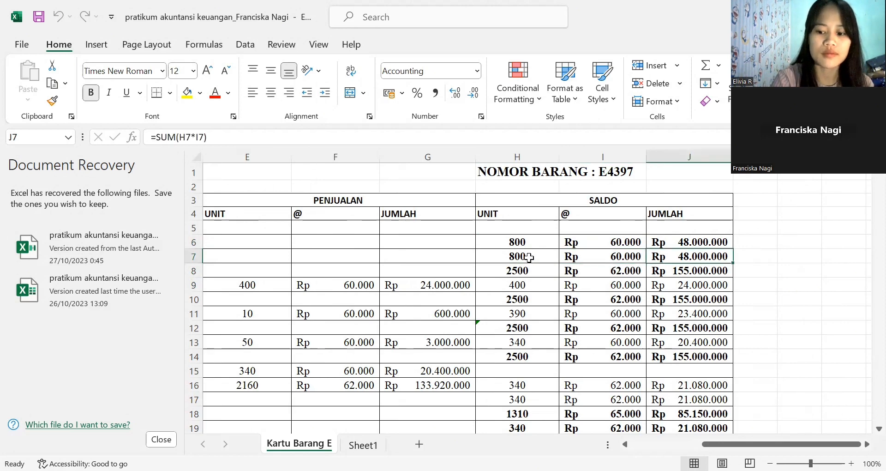
pyautogui.press('Left')
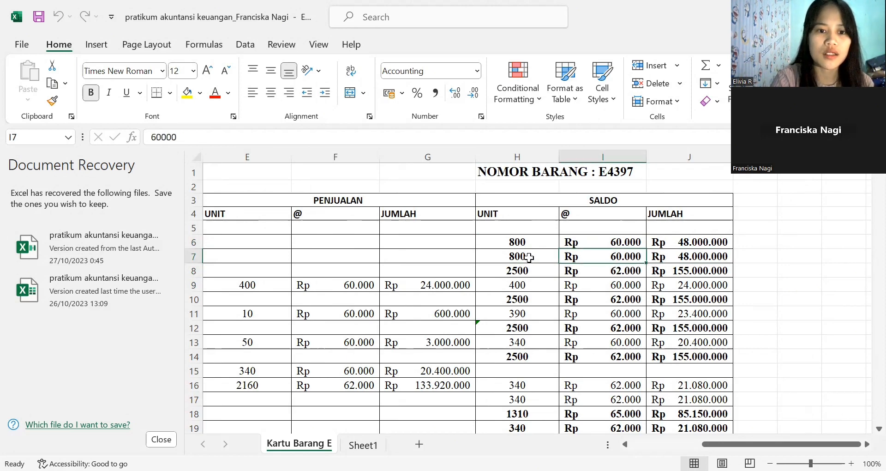
pyautogui.press('Home')
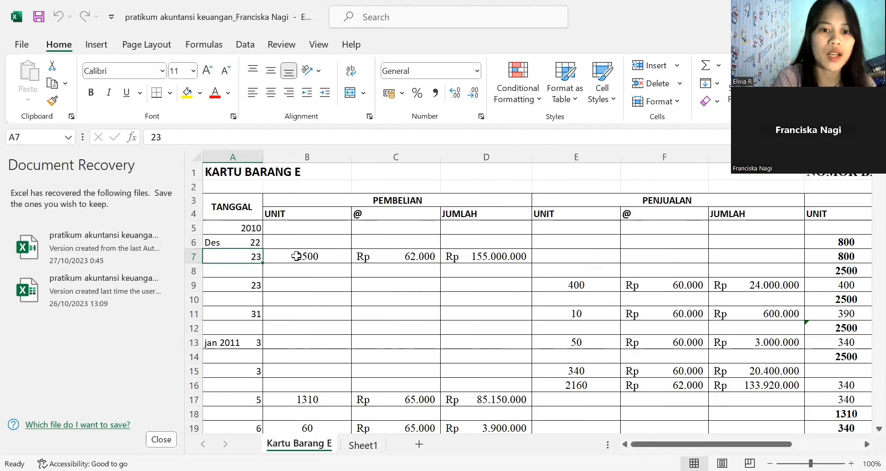
pyautogui.click(296, 256)
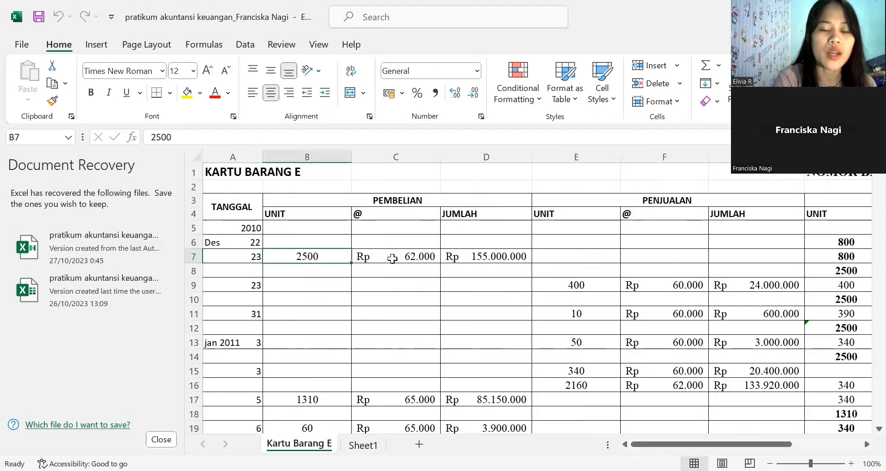
pyautogui.click(392, 258)
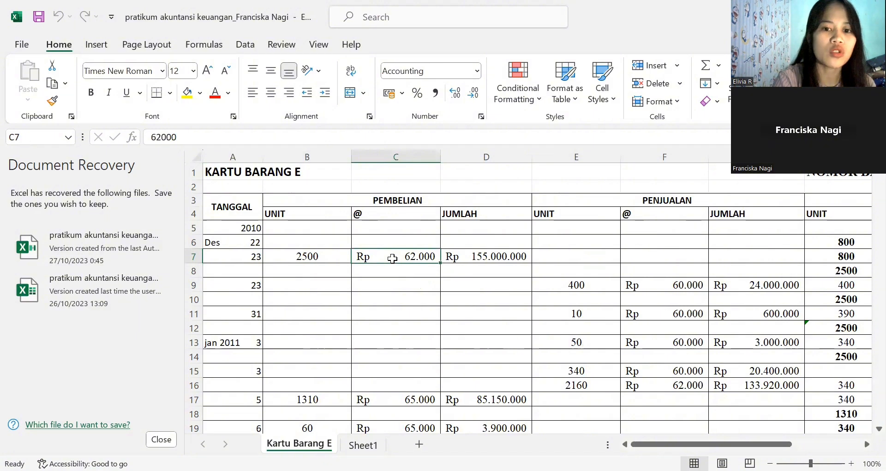
pyautogui.click(474, 259)
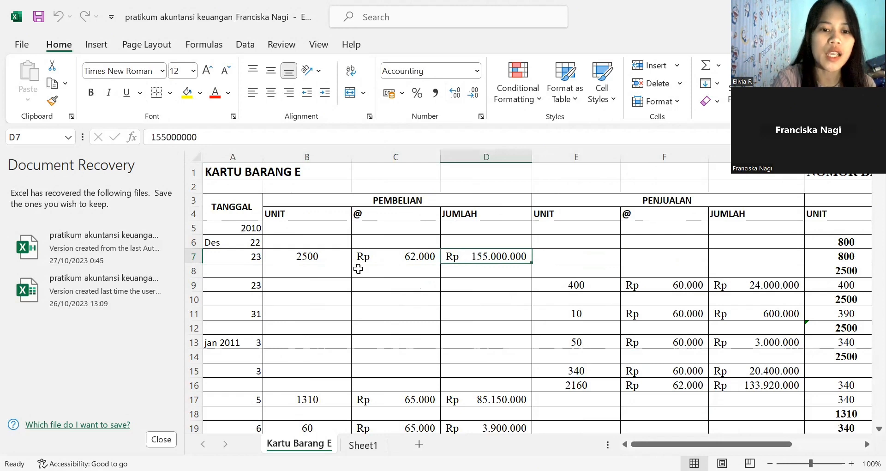
pyautogui.click(316, 255)
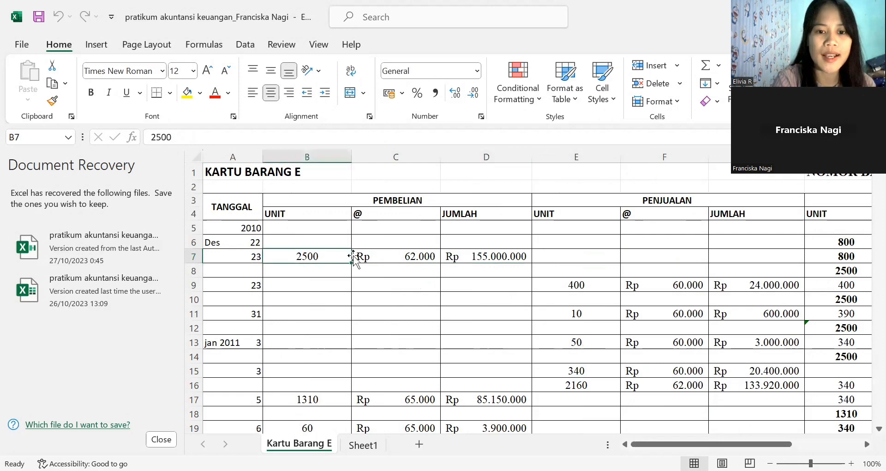
pyautogui.click(383, 256)
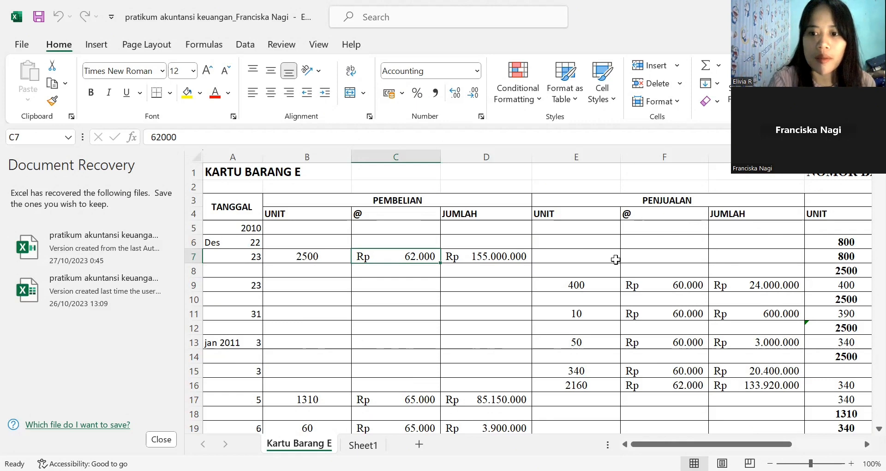
# - Examine the SALDO layer for the purchased goods in row 8, including its unit, unit price and total formula
pyautogui.press('Right')
pyautogui.press('Right')
pyautogui.press('Right')
pyautogui.press('Right')
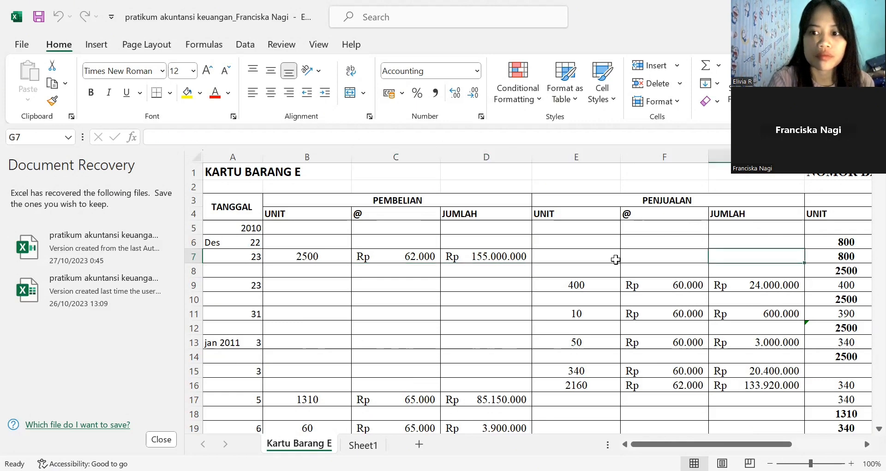
pyautogui.press('Right')
pyautogui.press('Right')
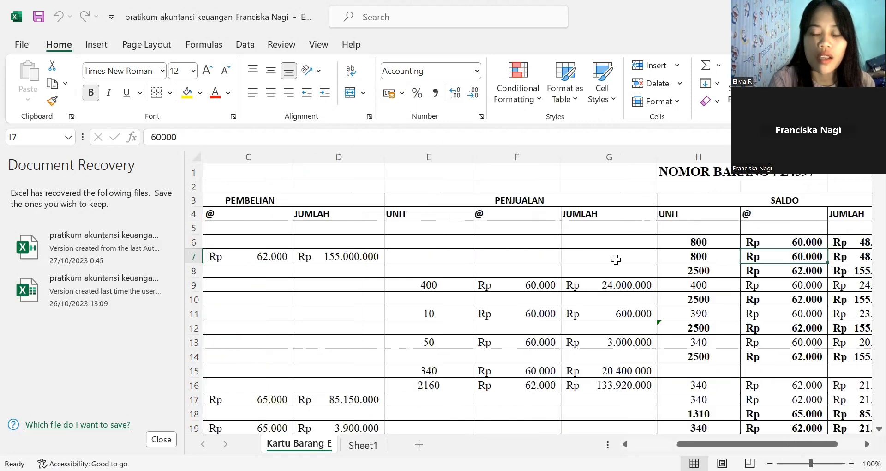
pyautogui.click(691, 274)
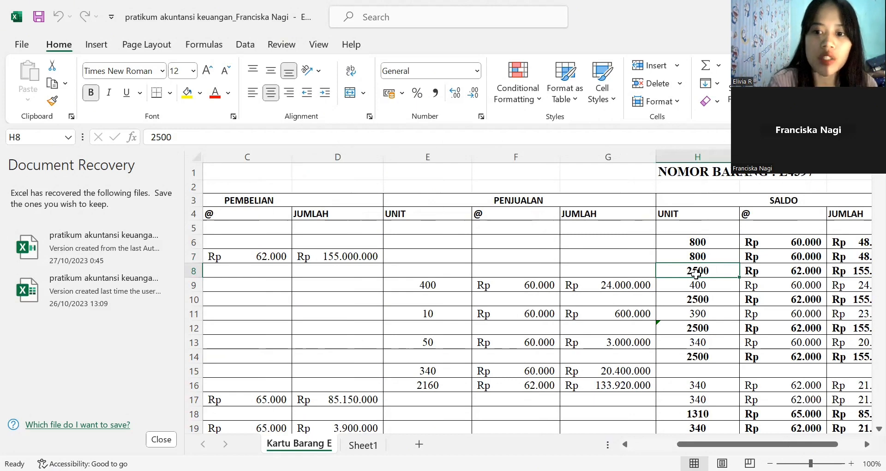
pyautogui.click(758, 273)
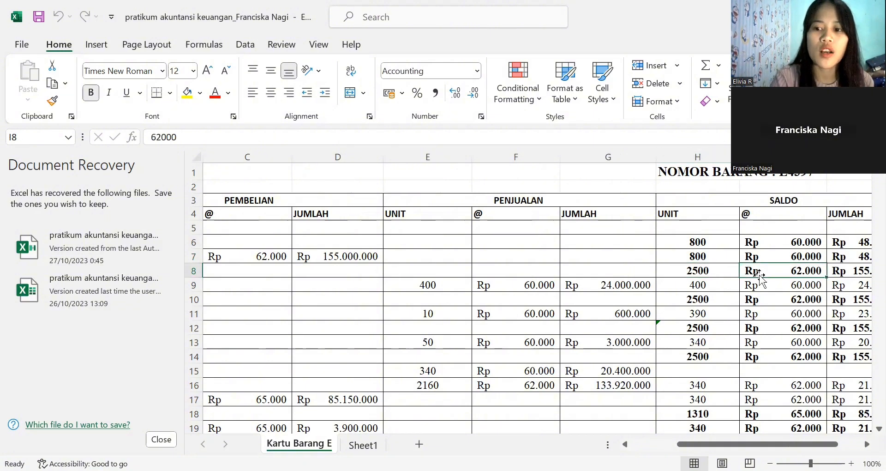
pyautogui.press('Right')
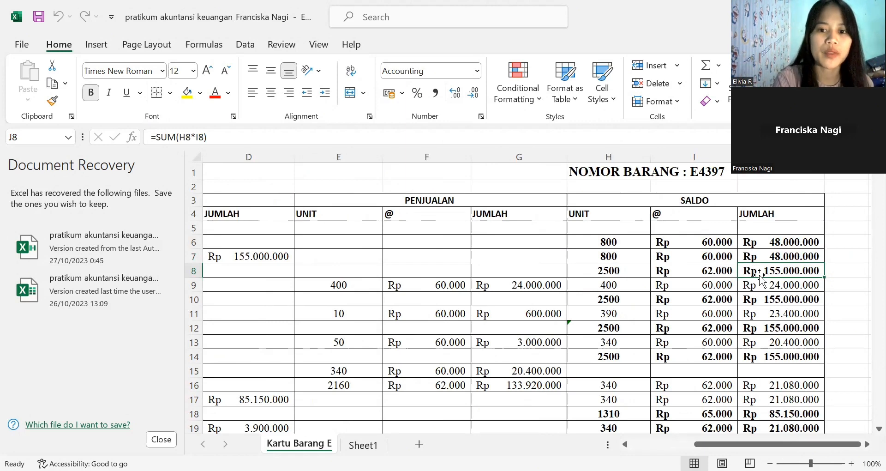
# - Compare the 23 December PEMBELIAN entry in row 7 with the SALDO values in rows 7 and 8
pyautogui.click(241, 258)
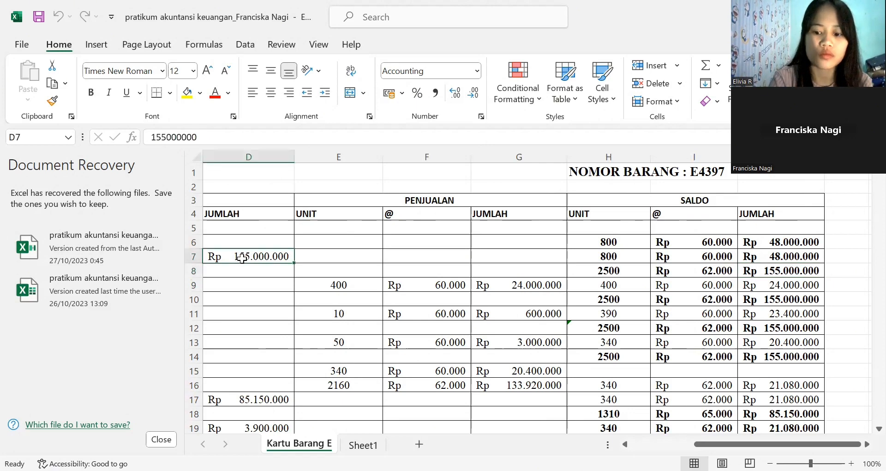
pyautogui.press('Left')
pyautogui.press('Left')
pyautogui.press('Left')
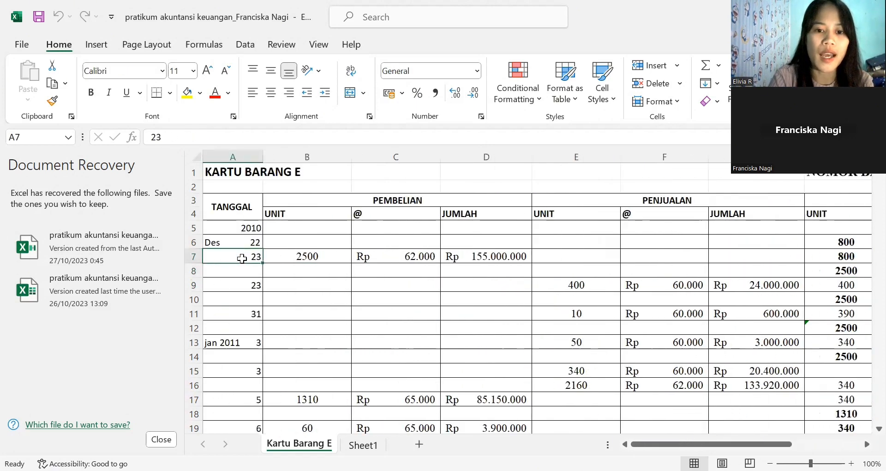
pyautogui.press('Right')
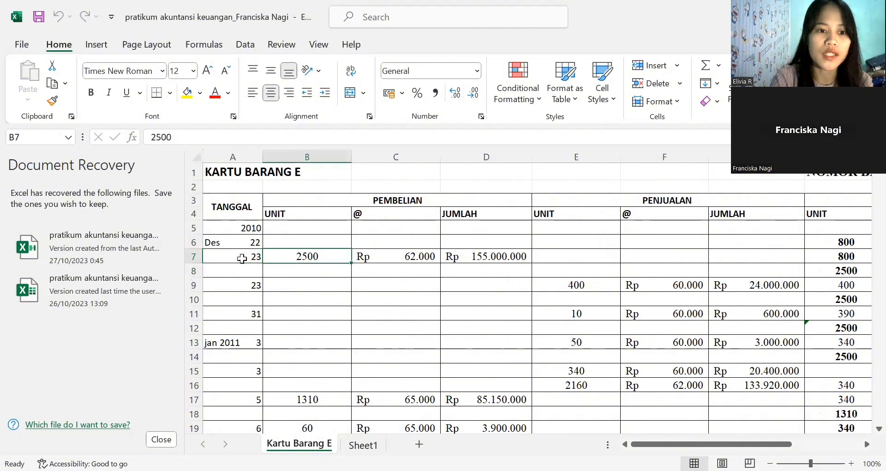
pyautogui.press('Right')
pyautogui.press('Right')
pyautogui.press('Right')
pyautogui.press('Right')
pyautogui.press('Right')
pyautogui.press('Right')
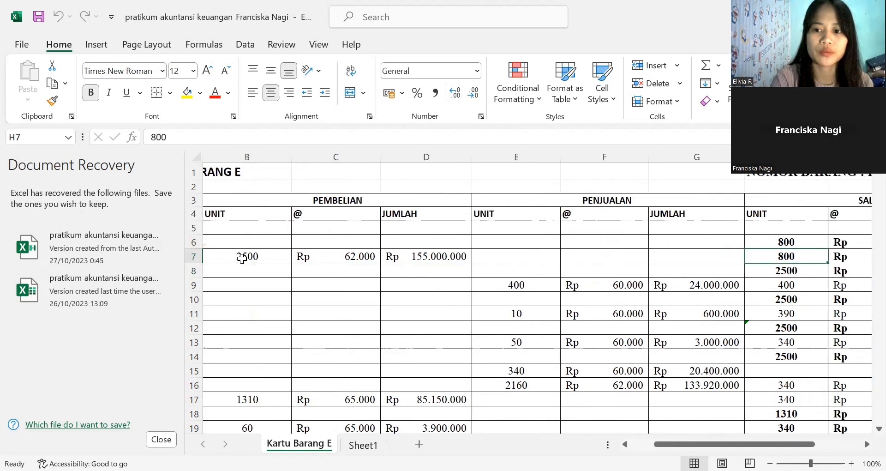
pyautogui.press('Right')
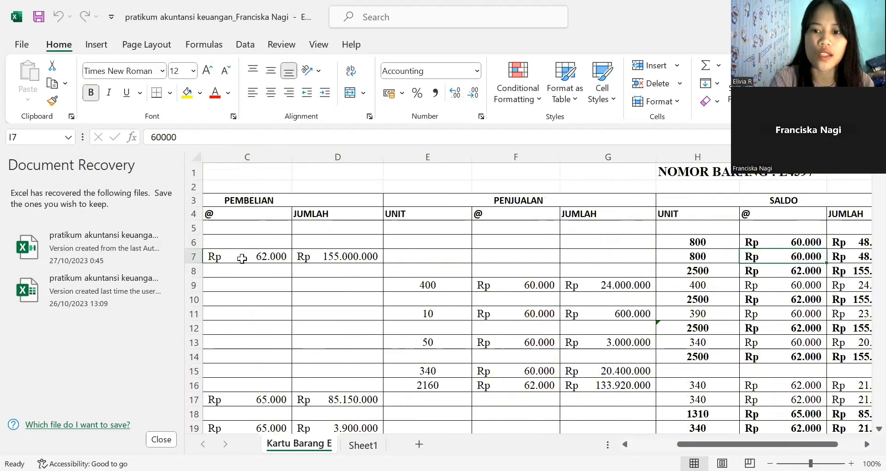
pyautogui.press('Down')
pyautogui.press('Left')
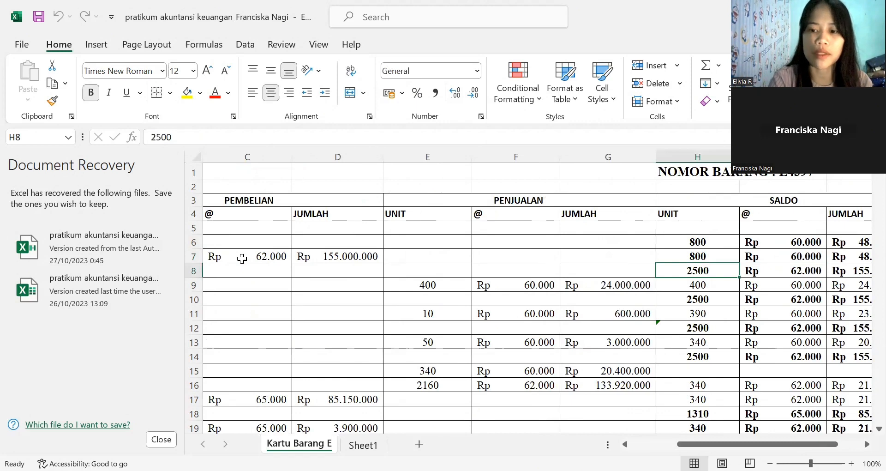
pyautogui.press('Right')
pyautogui.press('Right')
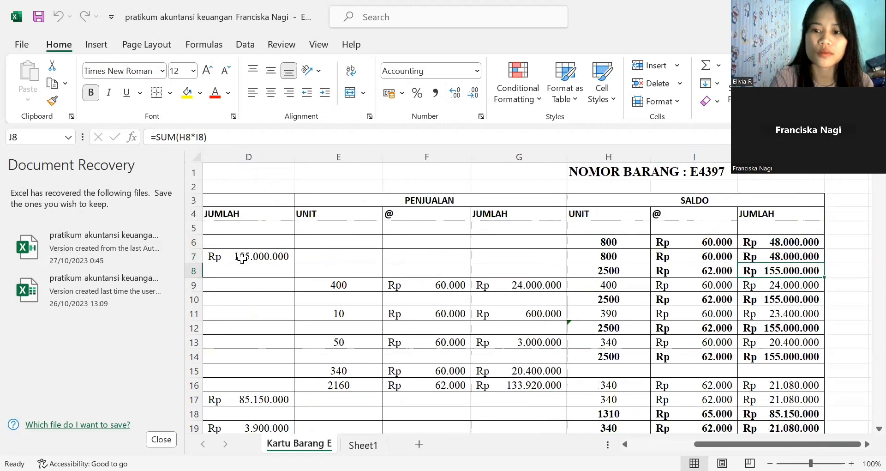
# - Review the second 23 December entry in row 9's PENJUALAN section, checking its unit, unit price and total formula
pyautogui.press('Left')
pyautogui.press('Home')
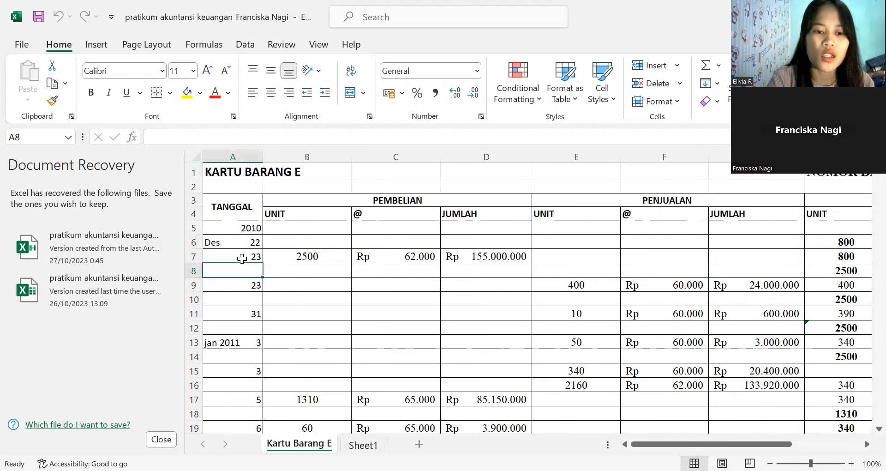
pyautogui.press('Down')
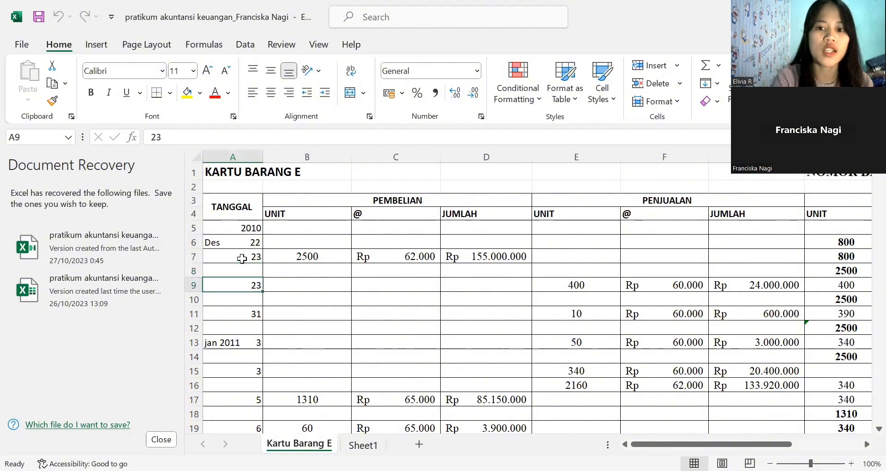
pyautogui.click(568, 285)
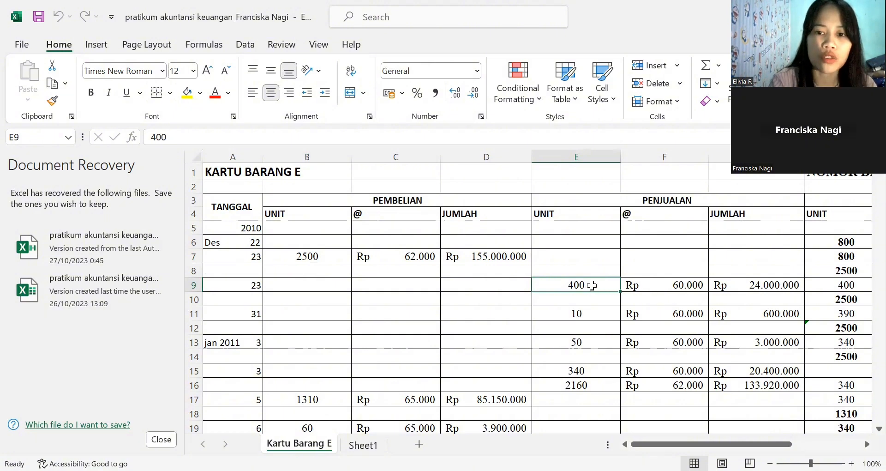
pyautogui.click(655, 285)
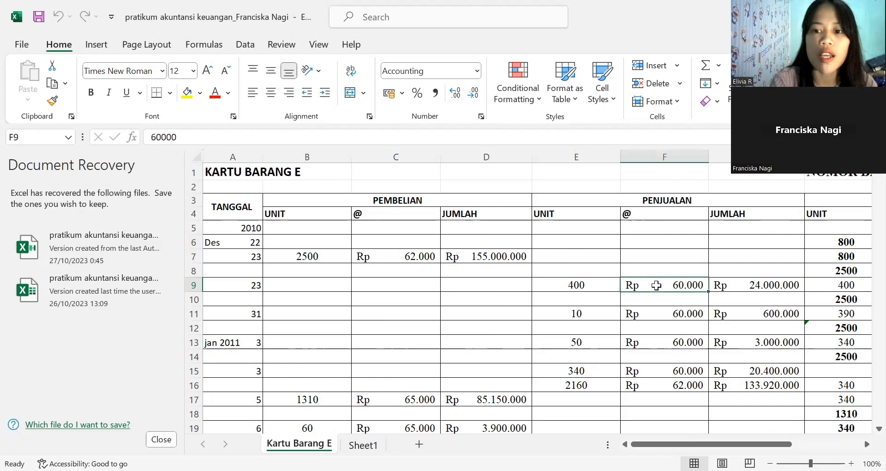
pyautogui.click(748, 284)
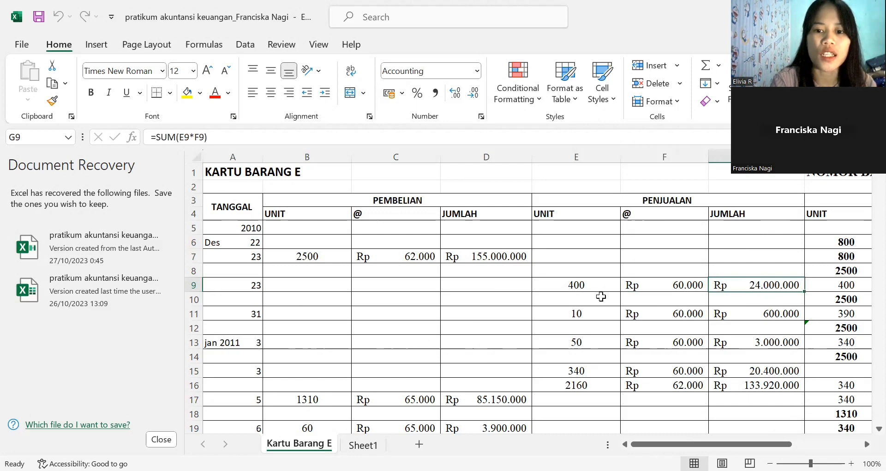
pyautogui.click(572, 284)
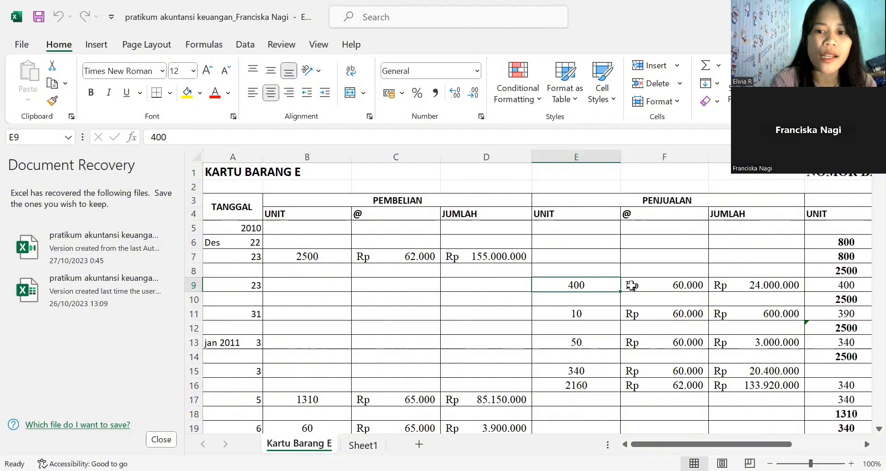
pyautogui.click(674, 286)
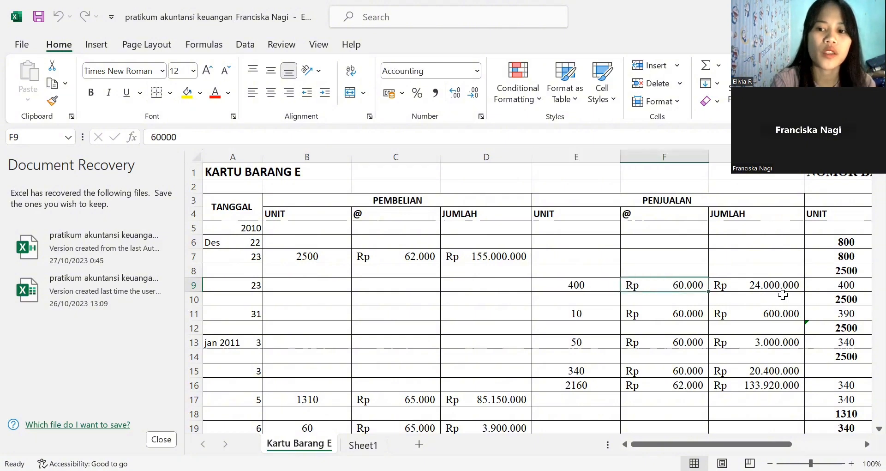
pyautogui.click(788, 287)
# - Check the SALDO unit formula, unit price and total formula for the 23 December sale in row 9
pyautogui.press('Right')
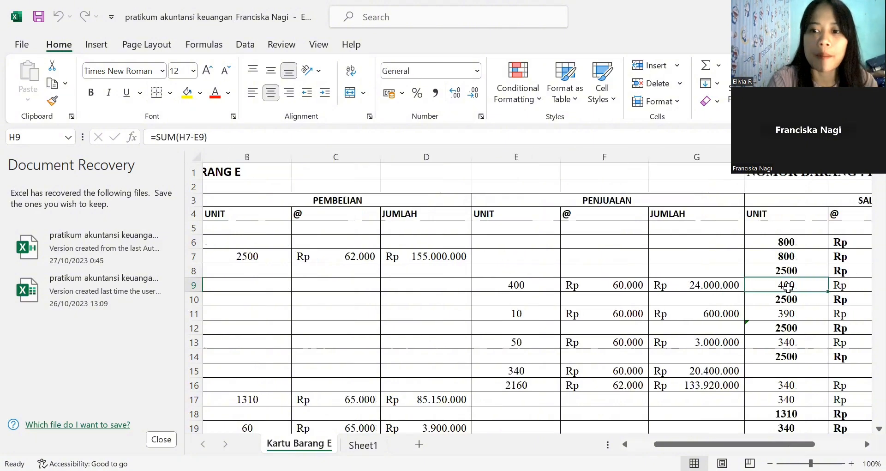
pyautogui.press('Right')
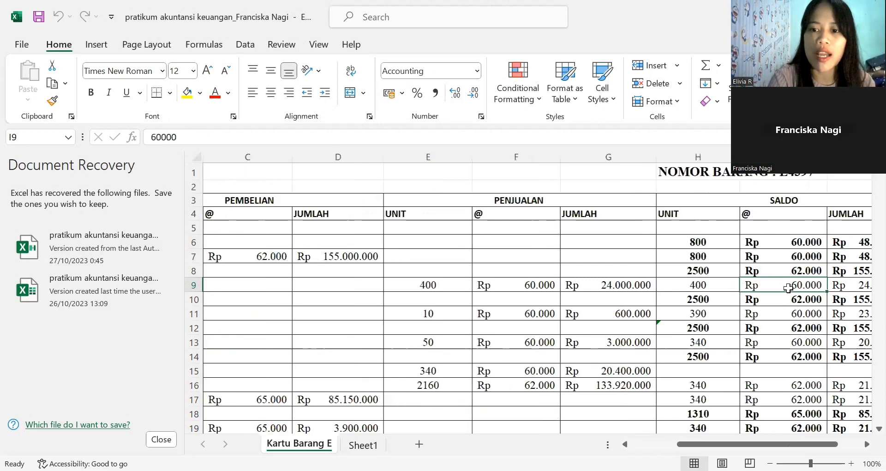
pyautogui.press('Right')
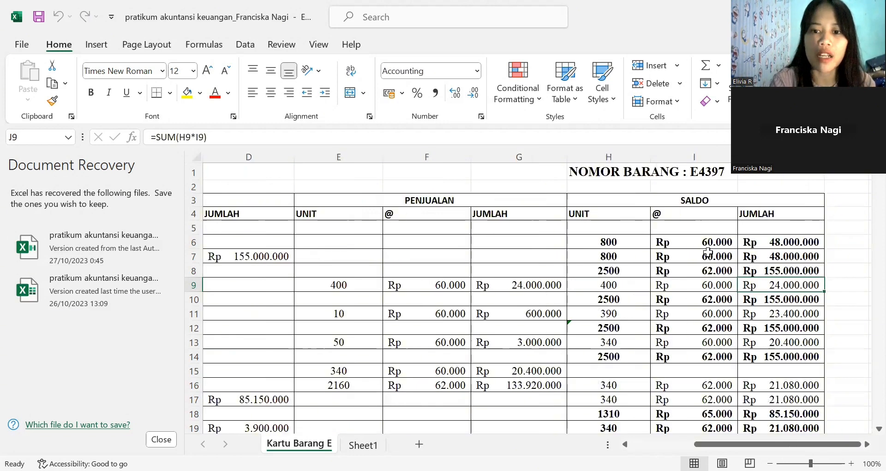
# - Trace row 9's SALDO unit formula back to the row 7 balance and the units sold in row 9
pyautogui.click(618, 287)
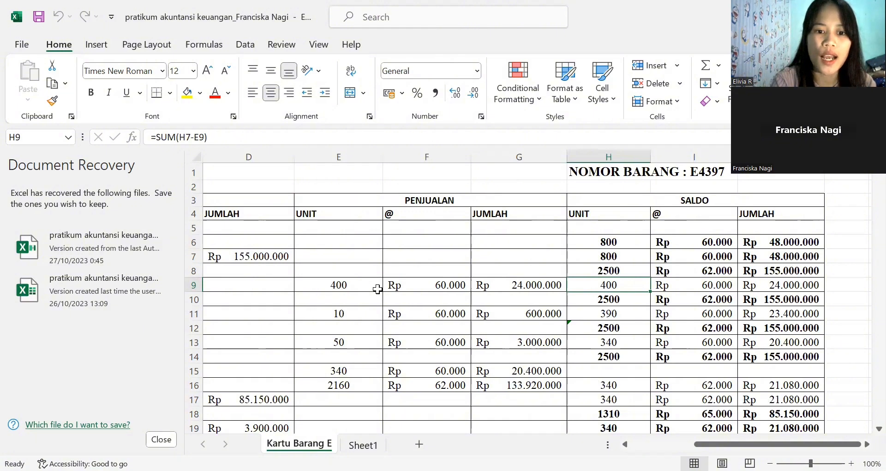
pyautogui.click(360, 287)
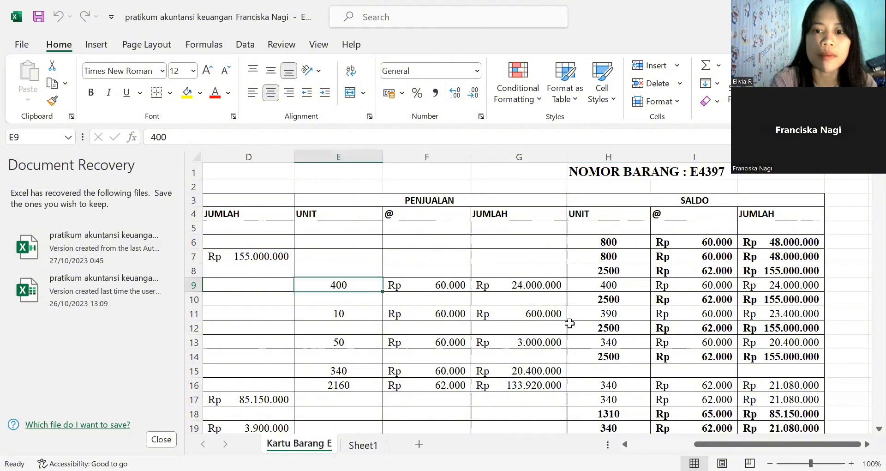
pyautogui.click(608, 287)
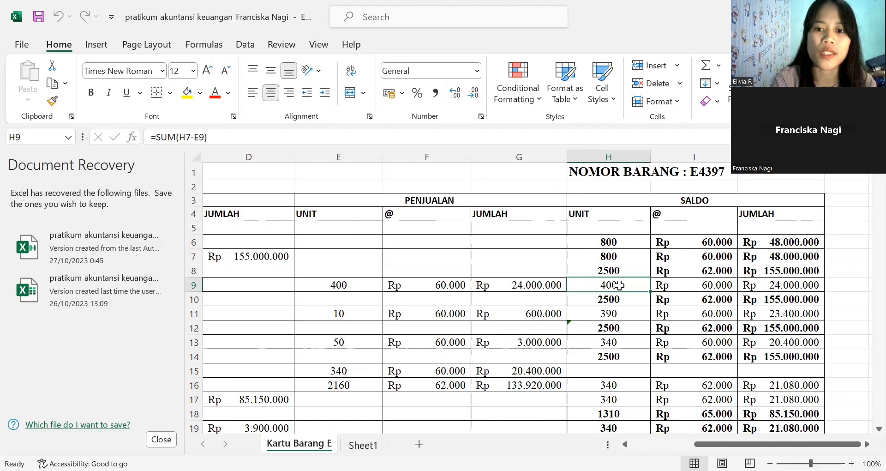
pyautogui.click(602, 257)
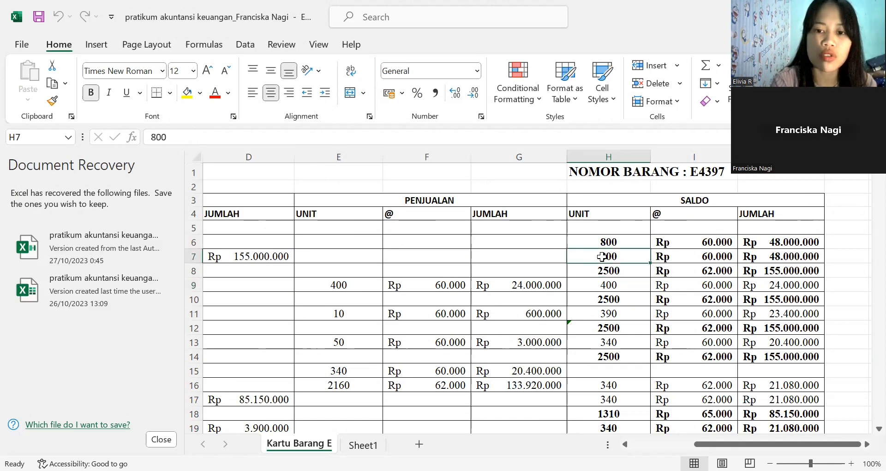
pyautogui.click(347, 282)
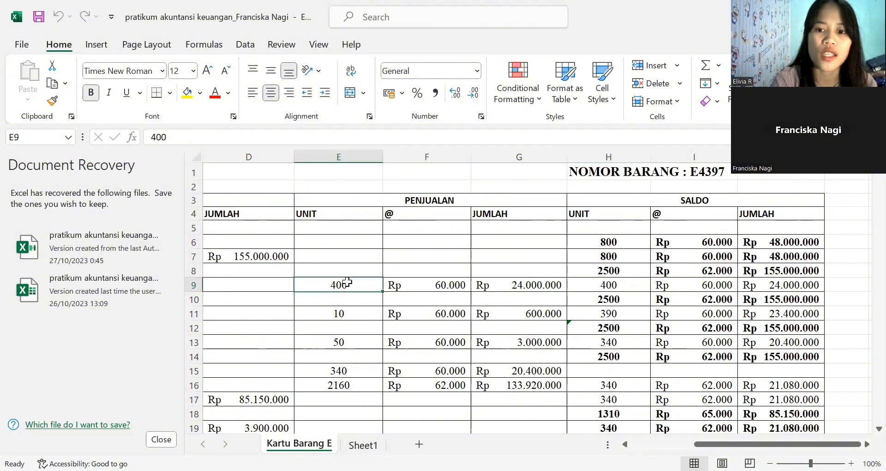
pyautogui.click(615, 285)
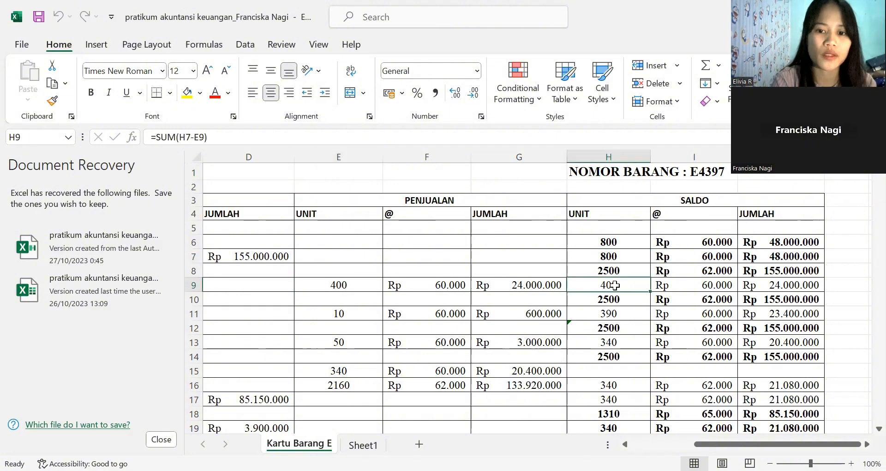
# - Examine row 10's SALDO unit, unit price and total formula, comparing its units with the purchased layer in row 8
pyautogui.click(598, 304)
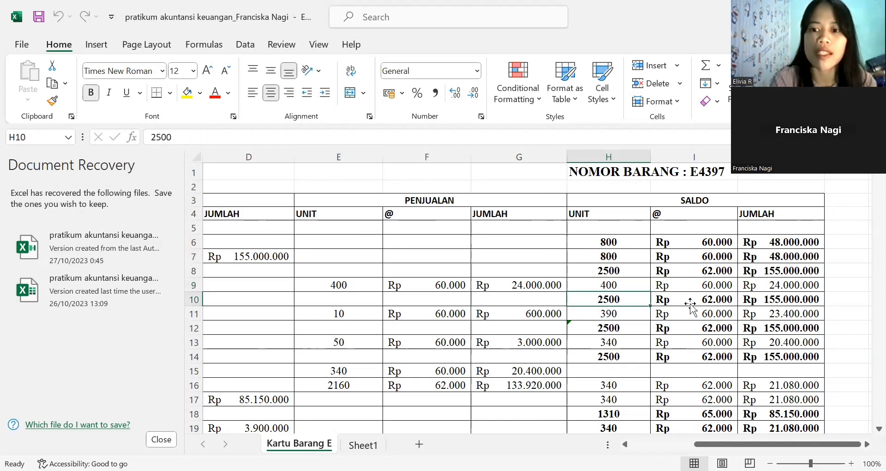
pyautogui.press('Right')
pyautogui.press('Right')
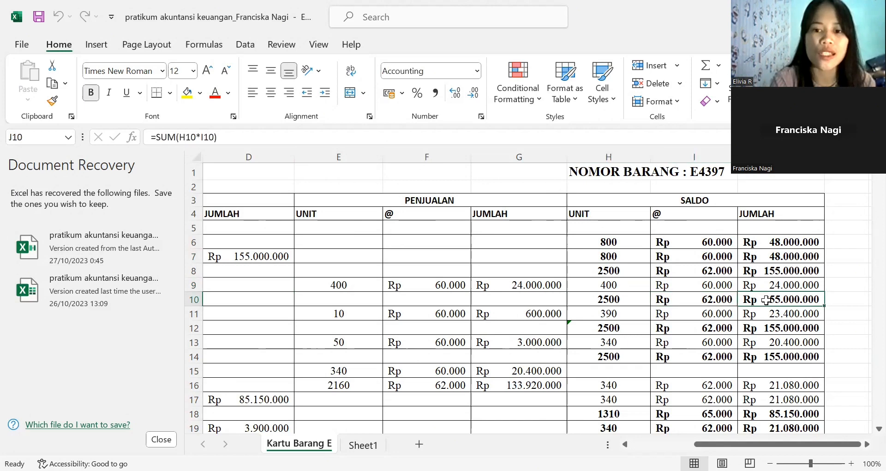
pyautogui.click(602, 272)
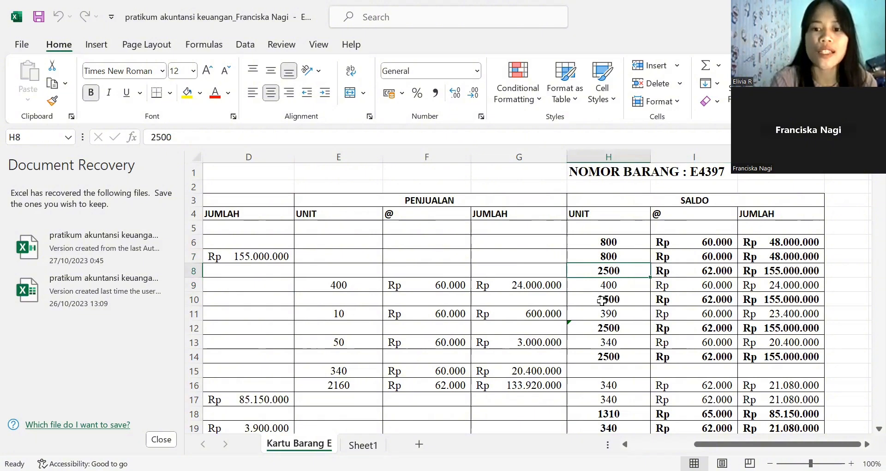
pyautogui.click(616, 301)
pyautogui.click(728, 300)
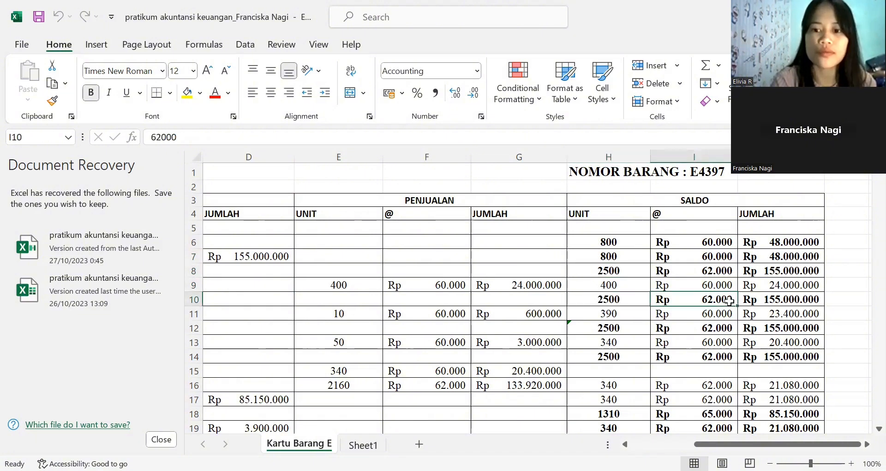
pyautogui.press('Right')
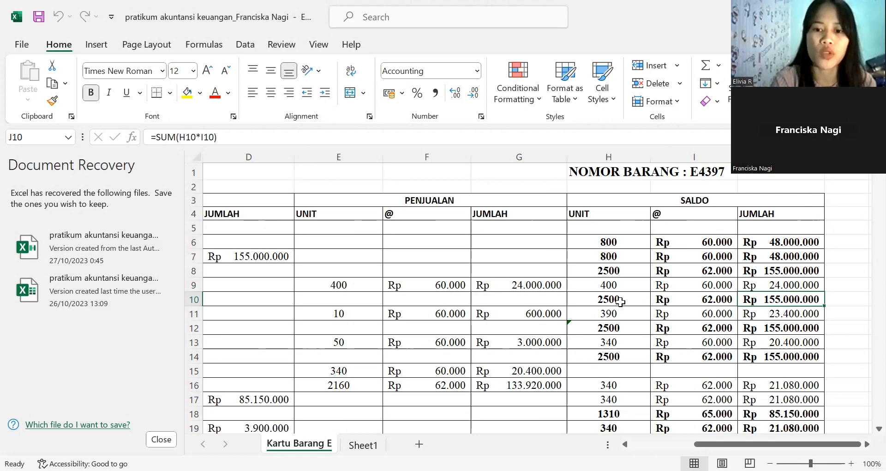
pyautogui.click(616, 300)
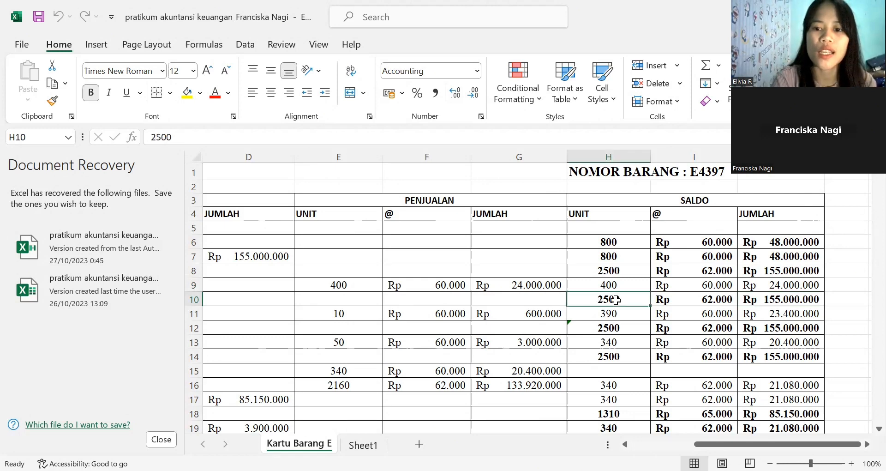
pyautogui.click(676, 300)
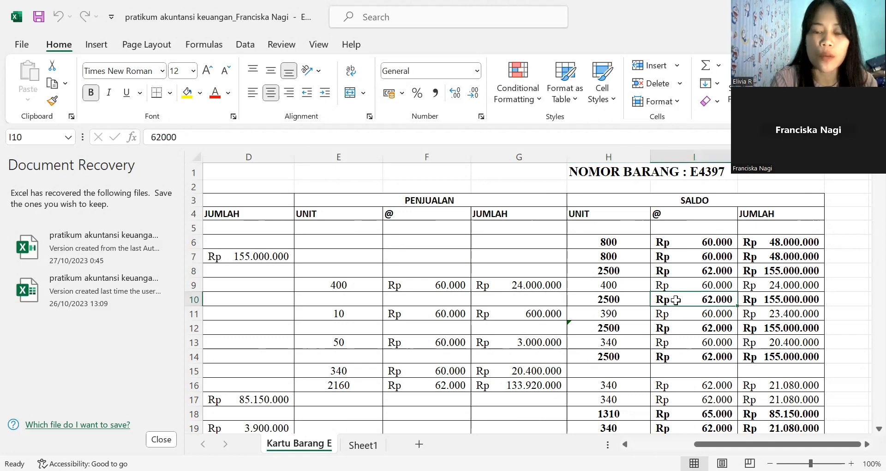
pyautogui.click(786, 302)
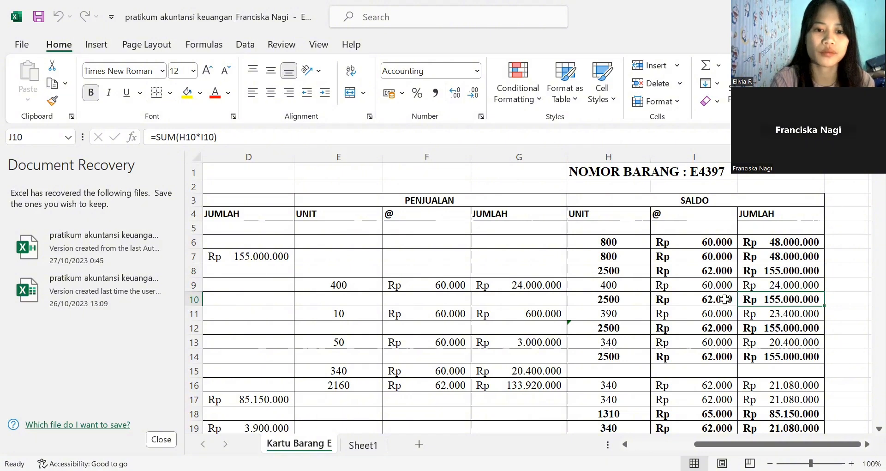
# - Review the 31 December PENJUALAN entry in row 11, checking its unit, unit price and total formula
pyautogui.click(263, 314)
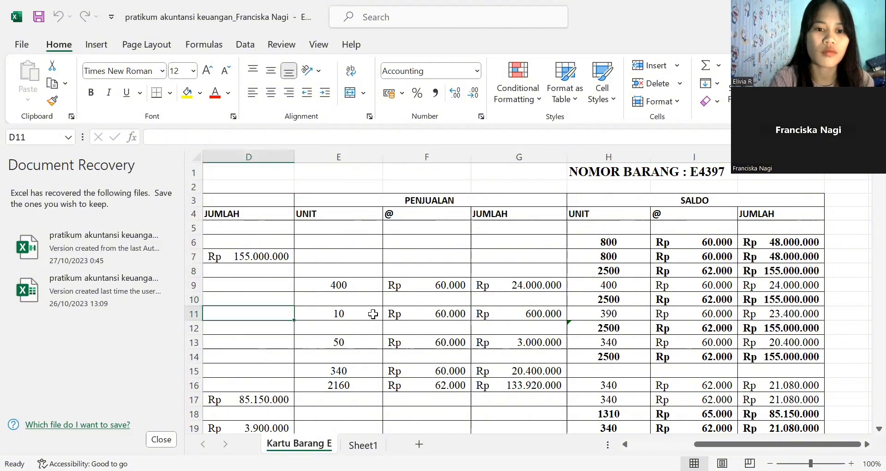
pyautogui.press('Home')
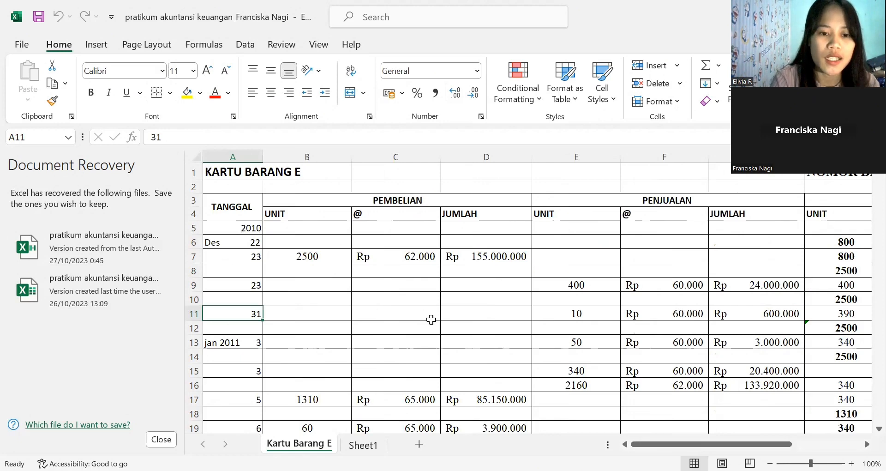
pyautogui.click(576, 315)
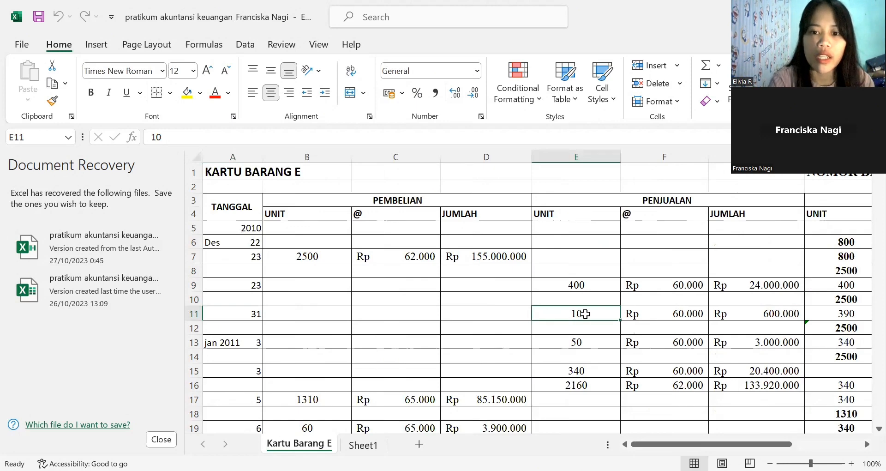
pyautogui.click(644, 314)
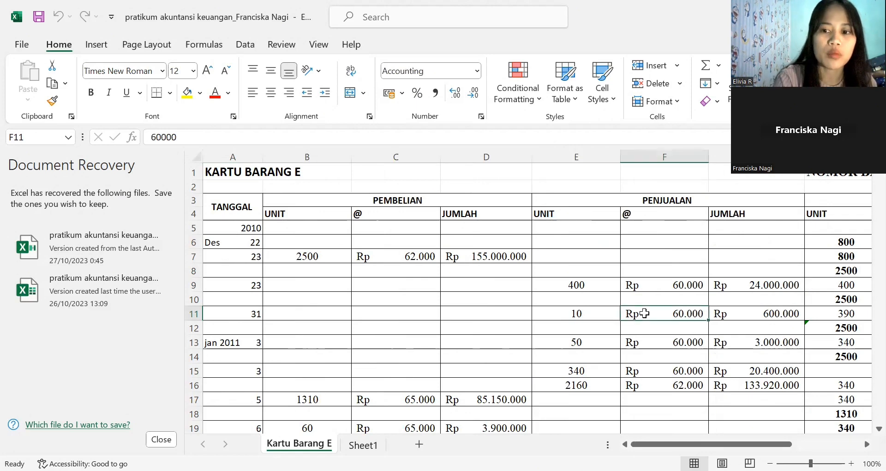
pyautogui.click(743, 314)
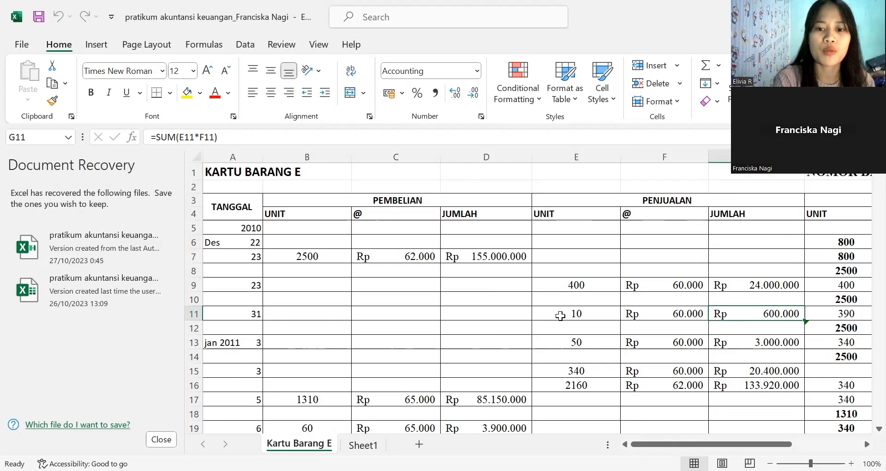
pyautogui.click(568, 314)
pyautogui.click(676, 315)
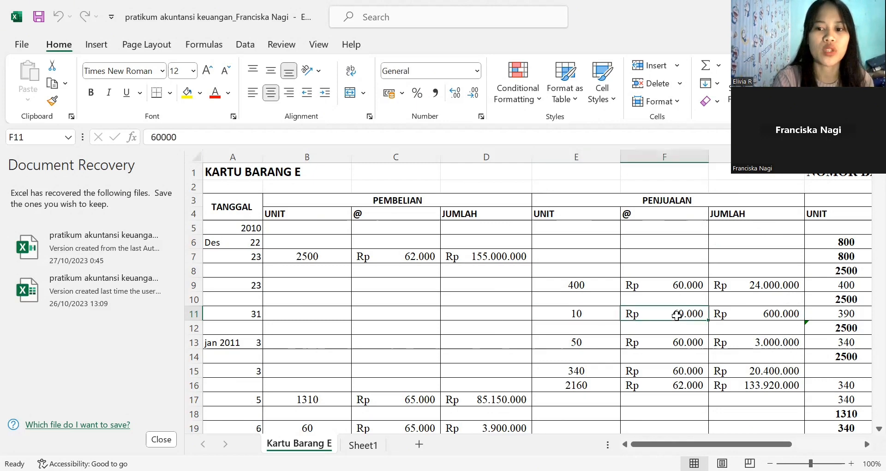
# - Check the SALDO unit formula, unit price and total formula for the 31 December sale in row 11
pyautogui.click(846, 313)
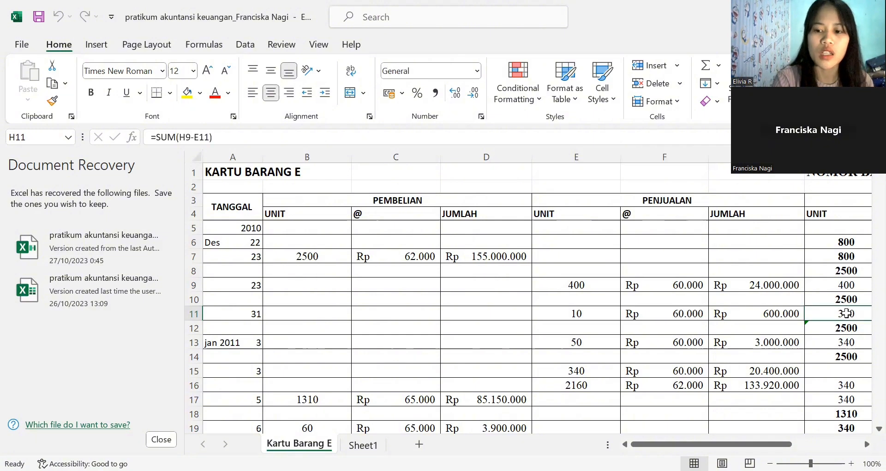
pyautogui.press('Right')
pyautogui.press('Right')
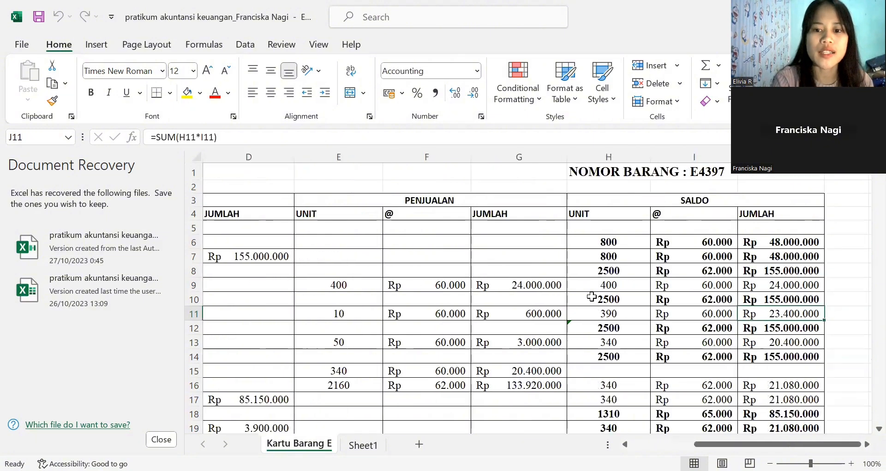
# - Trace row 11's SALDO unit formula back to the row 9 balance and the units sold in row 11
pyautogui.click(596, 314)
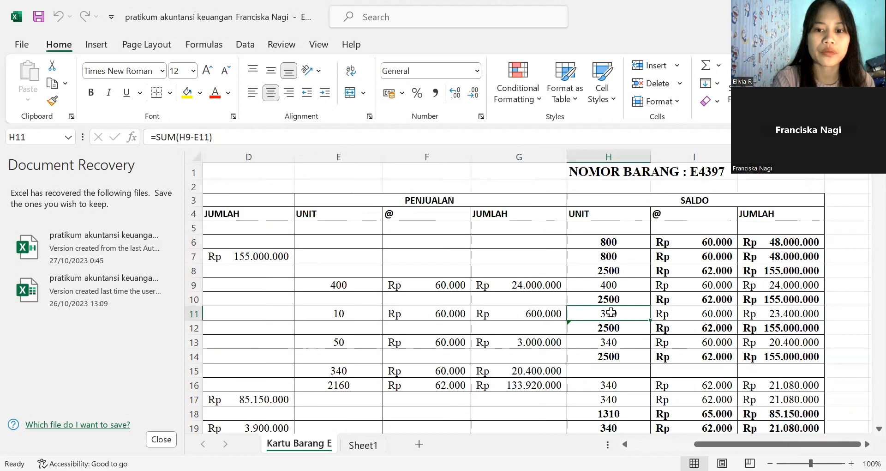
pyautogui.click(608, 285)
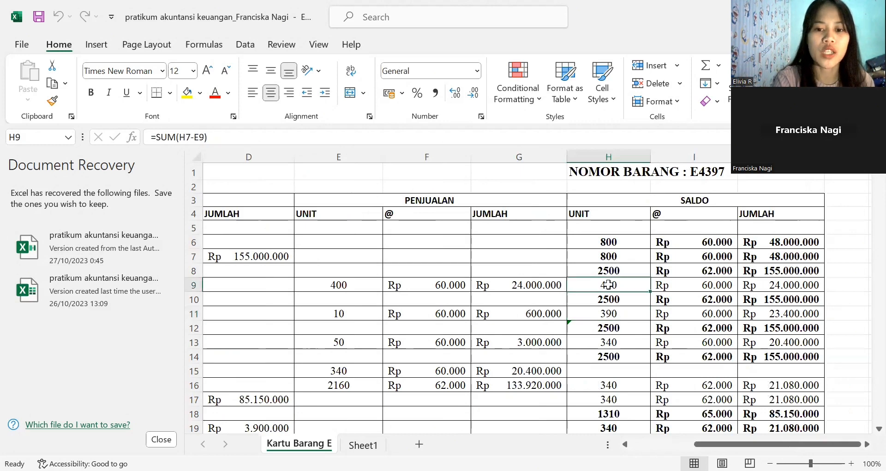
pyautogui.click(349, 312)
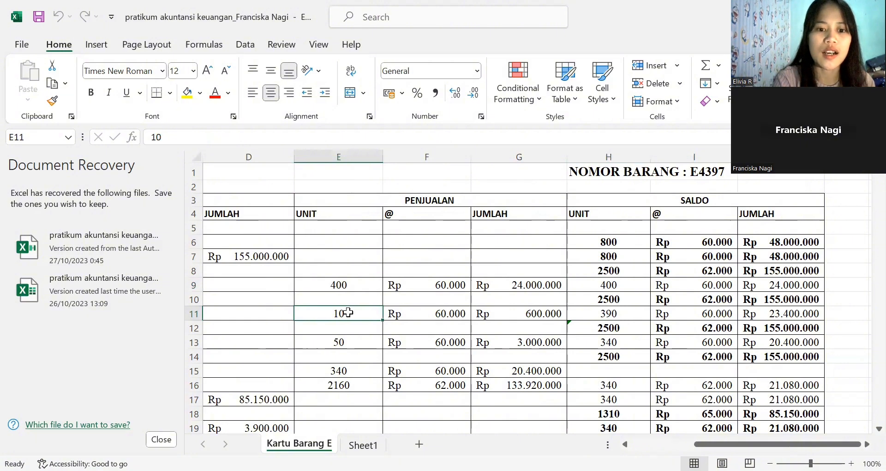
# - Recheck row 11's SALDO total formula against its remaining units and unit price
pyautogui.click(620, 315)
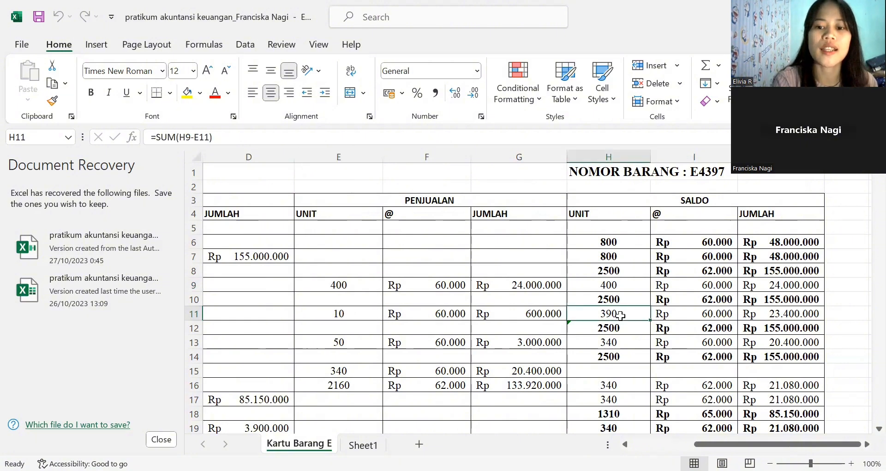
pyautogui.click(679, 314)
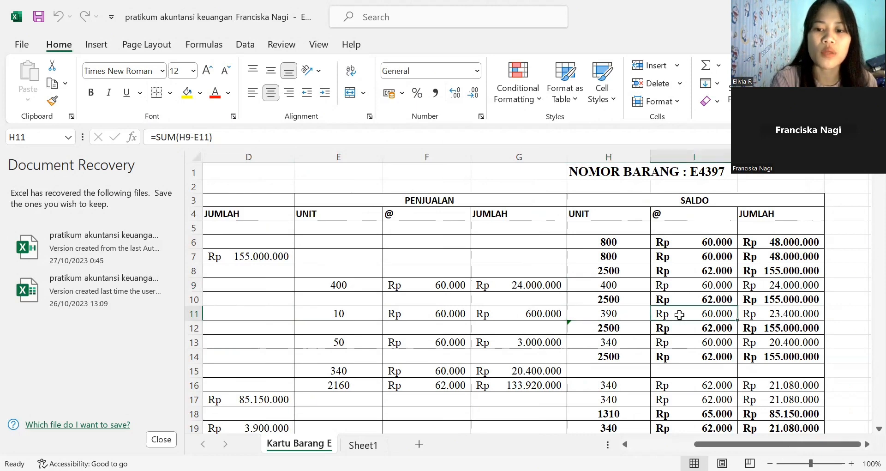
pyautogui.click(764, 314)
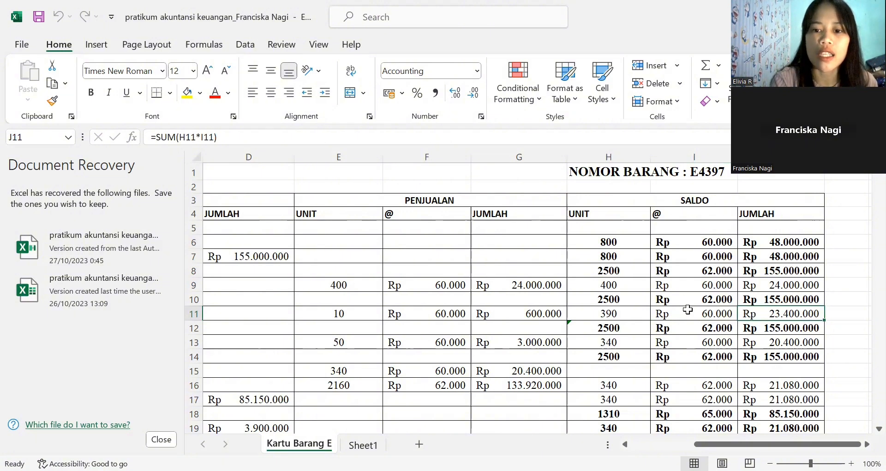
pyautogui.click(626, 315)
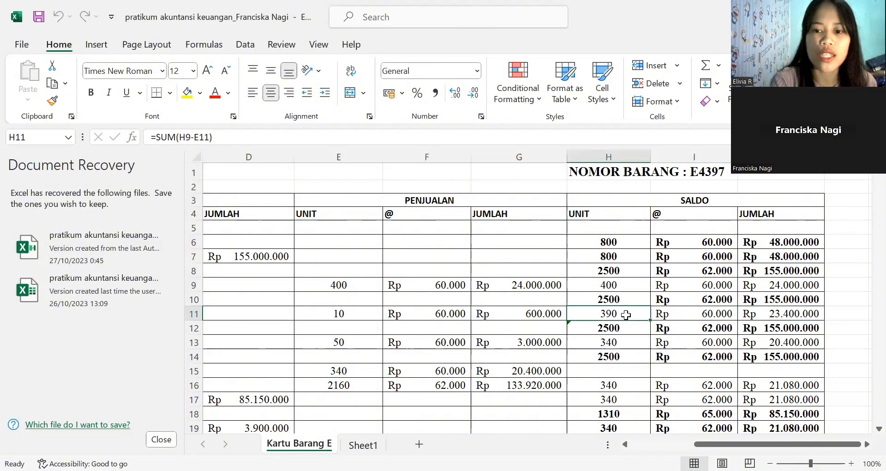
pyautogui.click(701, 315)
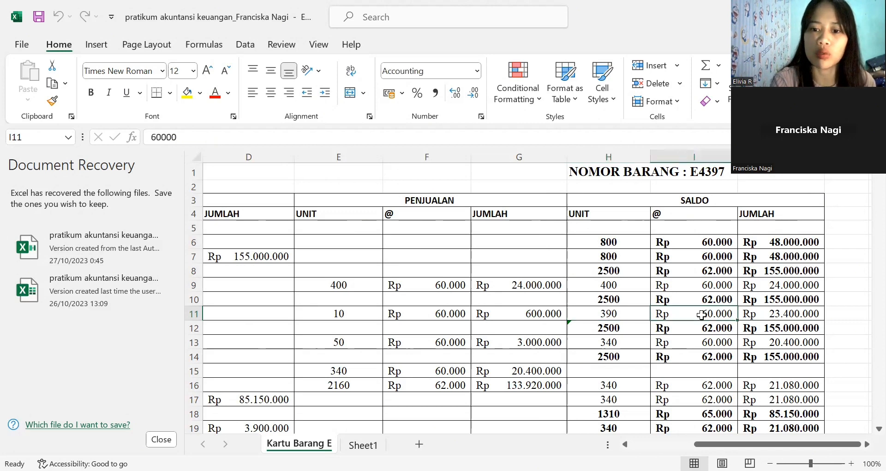
# - Examine row 12's SALDO unit formula, unit price and total, tracing its units back to the row 10 balance
pyautogui.click(595, 326)
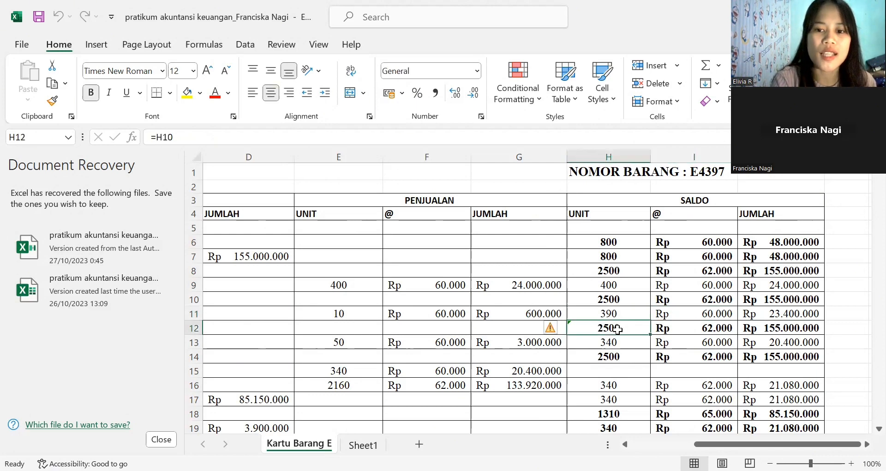
pyautogui.click(610, 296)
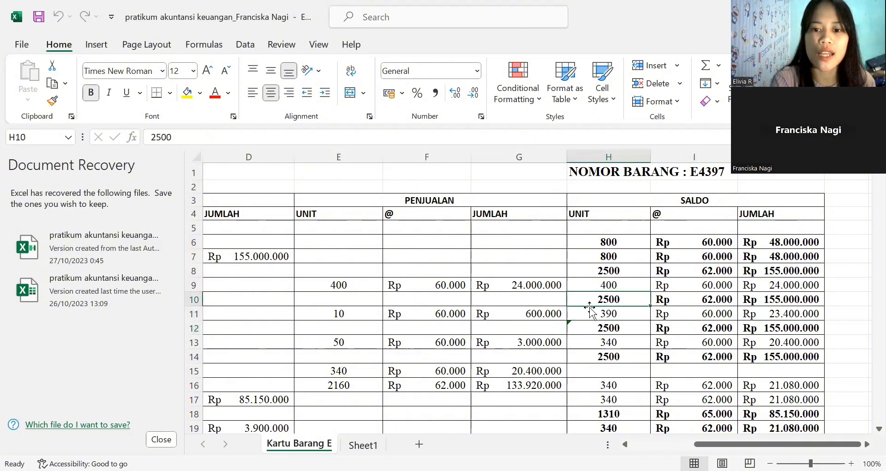
pyautogui.click(600, 329)
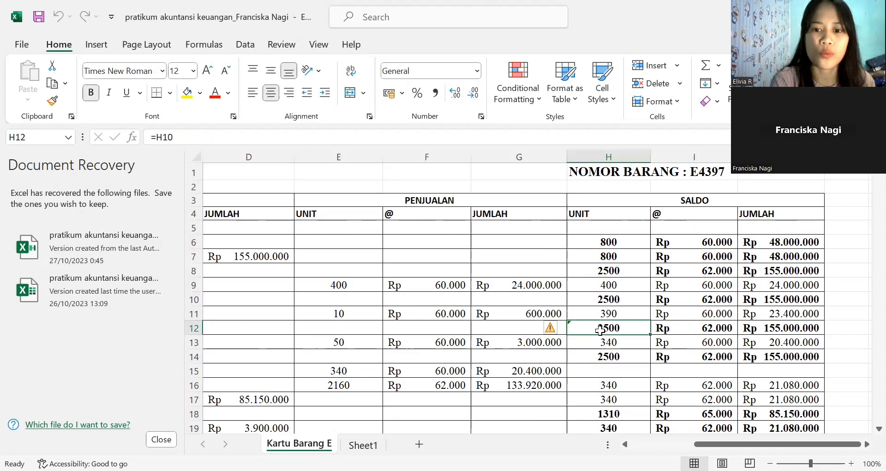
pyautogui.doubleClick(706, 328)
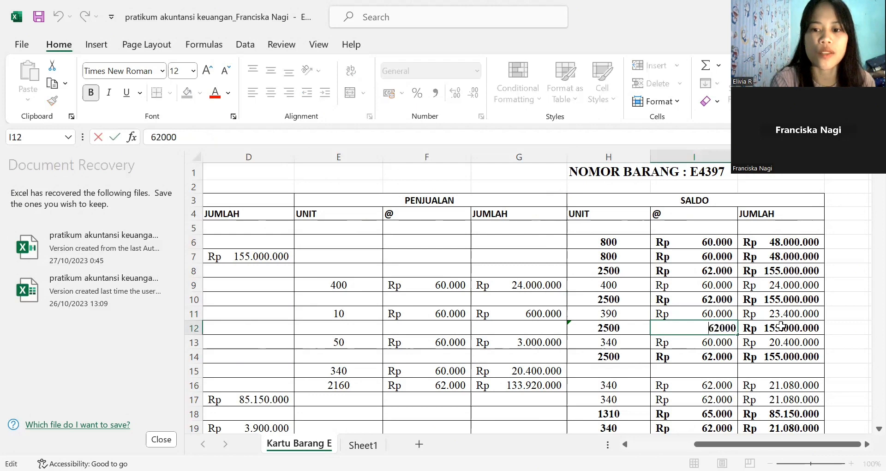
pyautogui.click(781, 326)
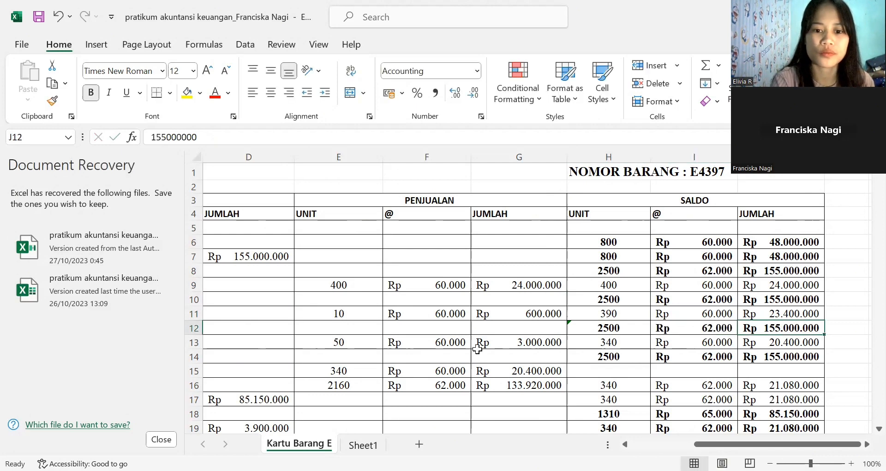
# - Review the 3 January 2011 PENJUALAN entry in row 13, checking its date, unit, unit price and total formula
pyautogui.click(455, 343)
pyautogui.press('Left')
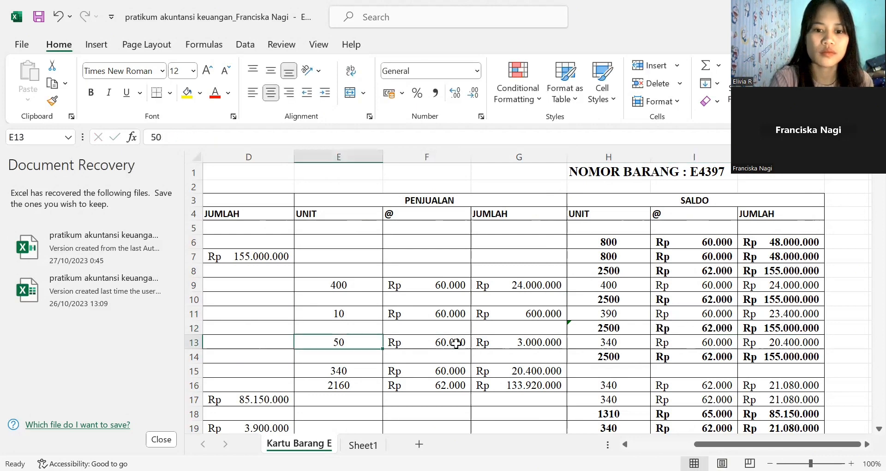
pyautogui.press('Home')
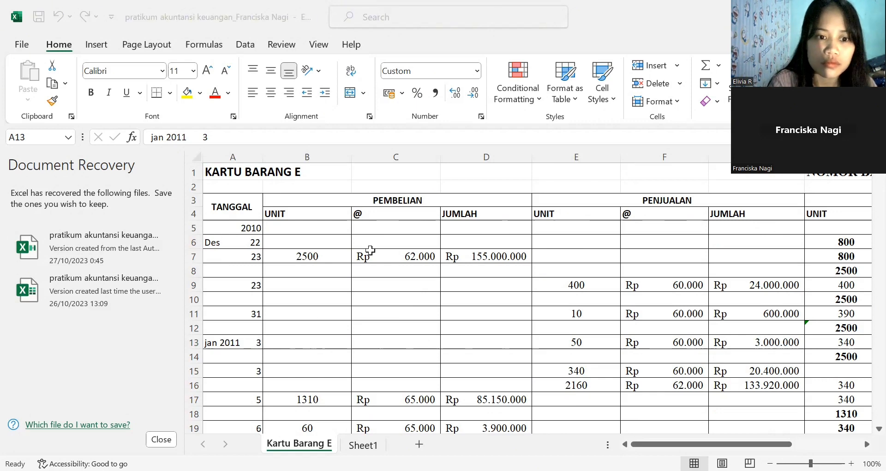
pyautogui.click(570, 356)
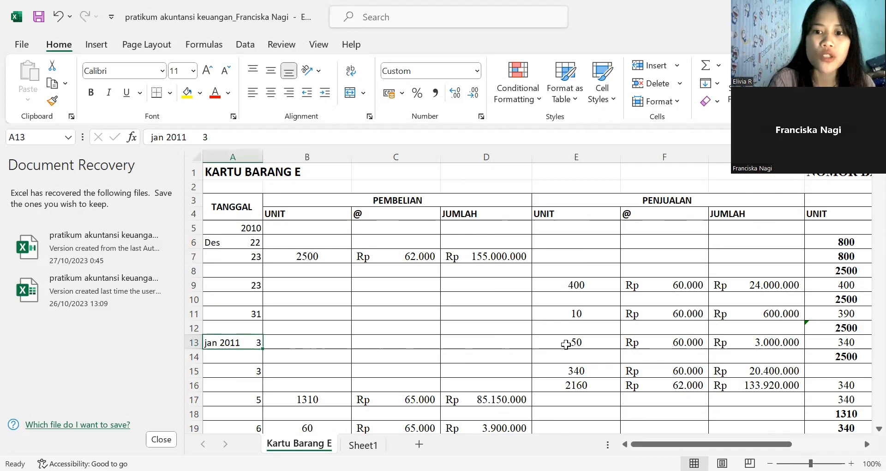
pyautogui.click(566, 344)
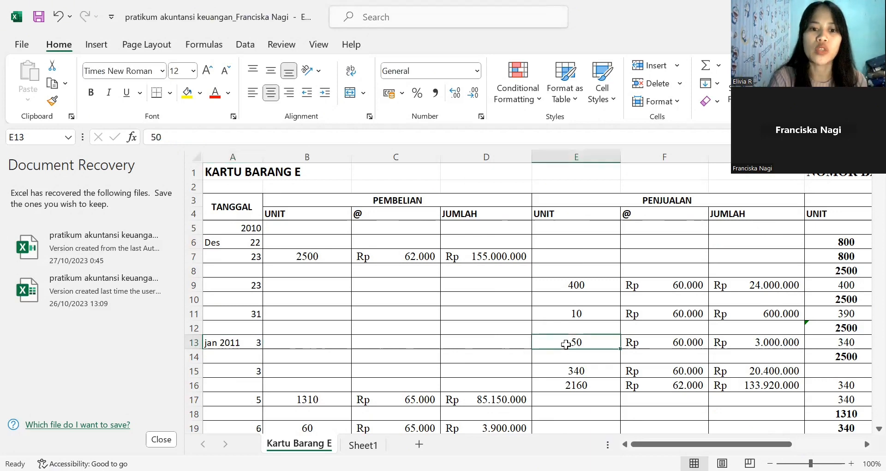
pyautogui.click(644, 342)
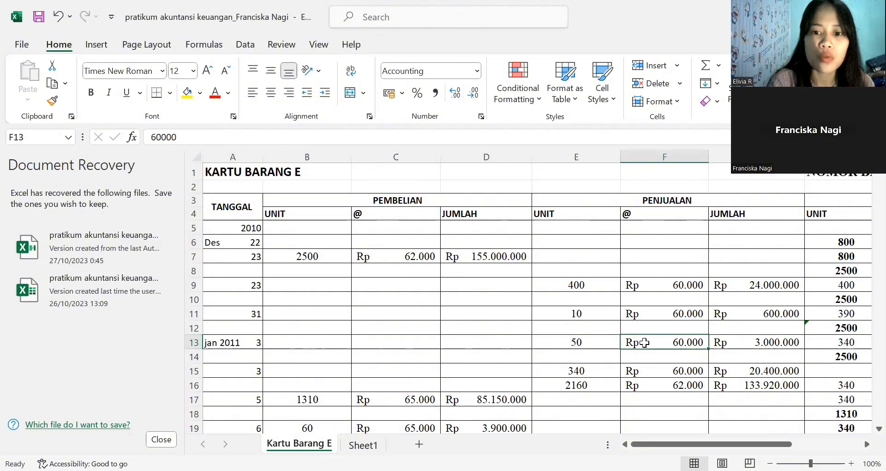
pyautogui.click(744, 349)
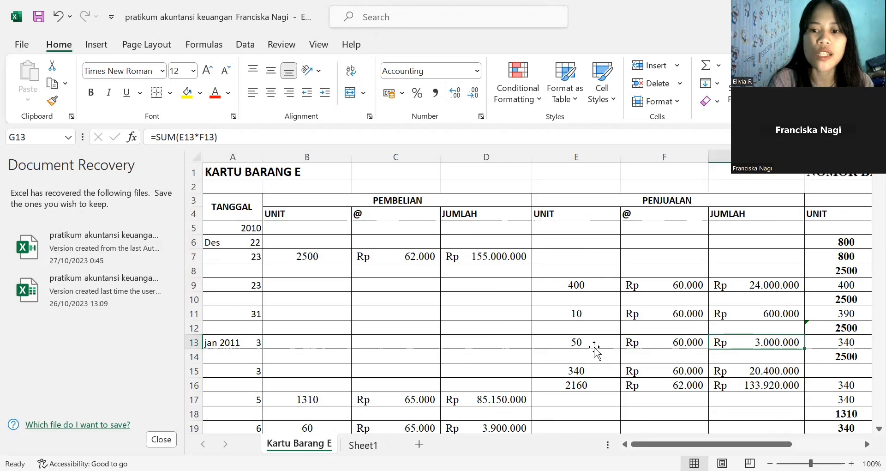
# - Trace row 13's PENJUALAN total formula back to the units sold and the unit price
pyautogui.press('Left')
pyautogui.press('Left')
pyautogui.click(656, 344)
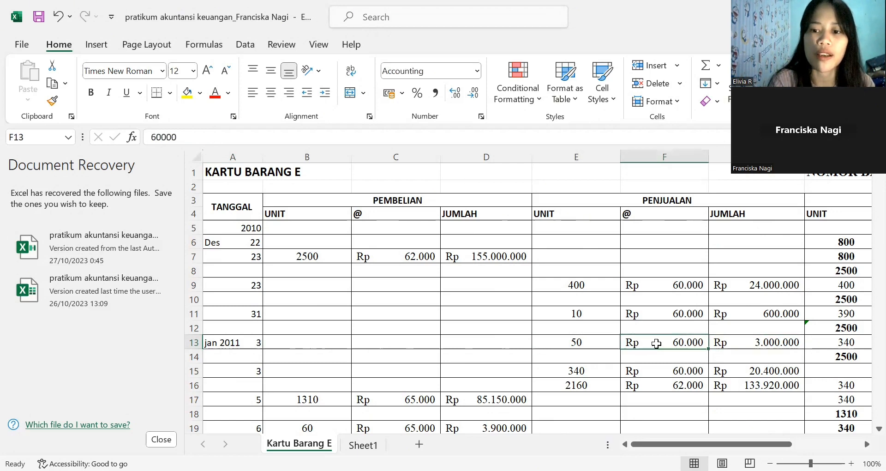
pyautogui.click(744, 344)
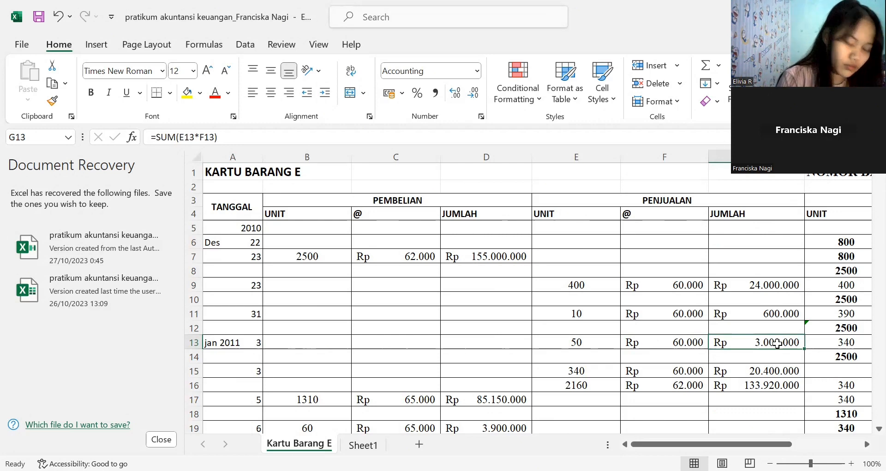
# - Trace row 13's SALDO unit formula back to the row 11 balance and the units sold in row 13
pyautogui.click(844, 341)
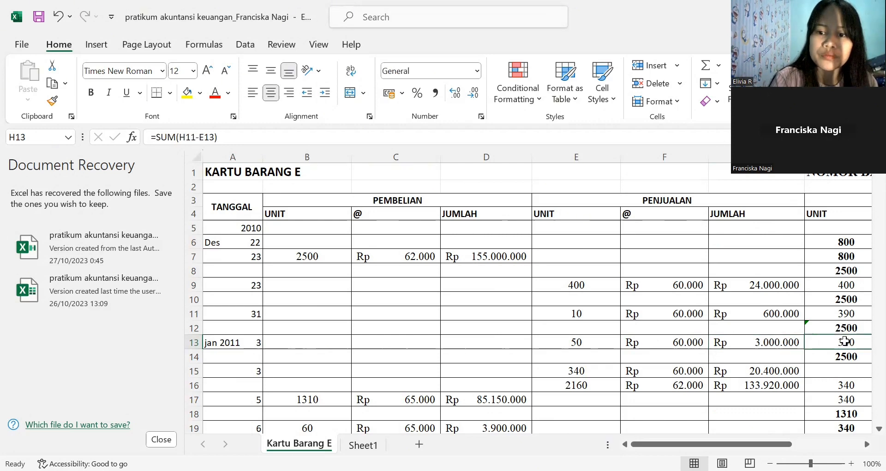
pyautogui.press('Right')
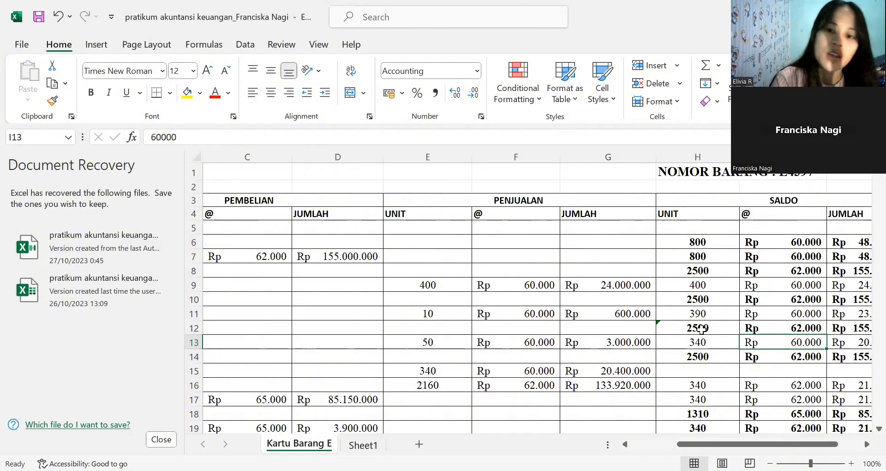
pyautogui.moveTo(701, 328); pyautogui.dragTo(690, 344)
pyautogui.click(689, 344)
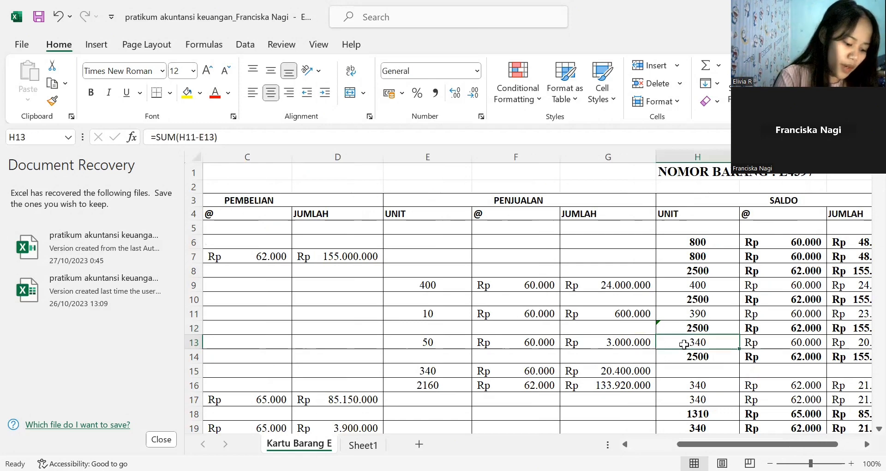
pyautogui.click(695, 315)
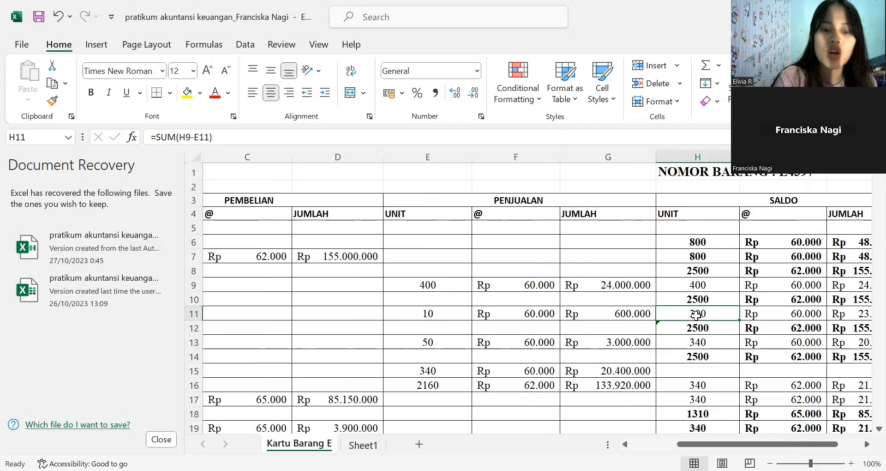
pyautogui.click(427, 340)
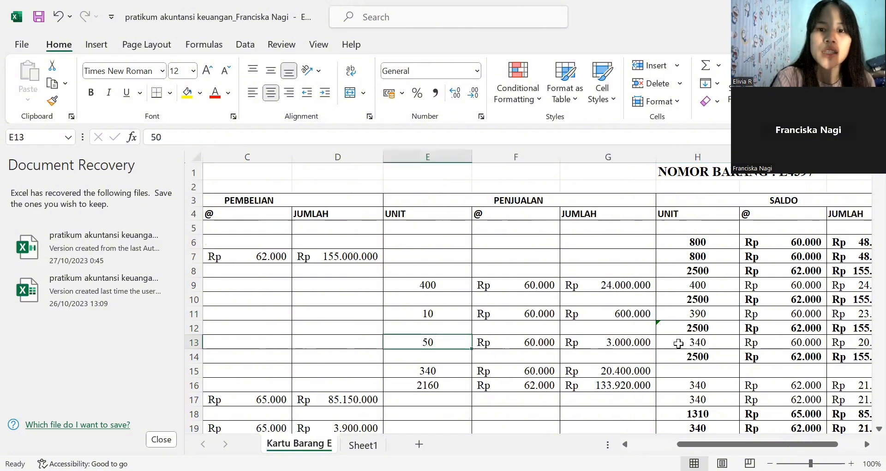
# - Check row 13's SALDO total formula against its remaining units and unit price
pyautogui.click(678, 343)
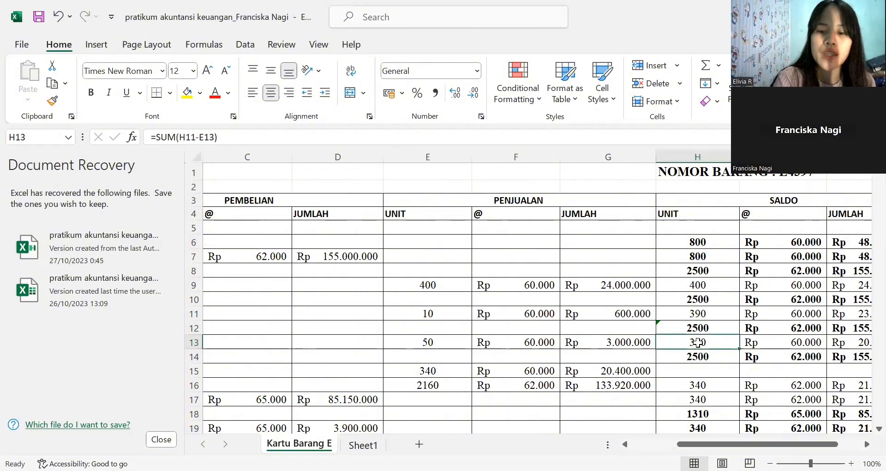
pyautogui.click(762, 347)
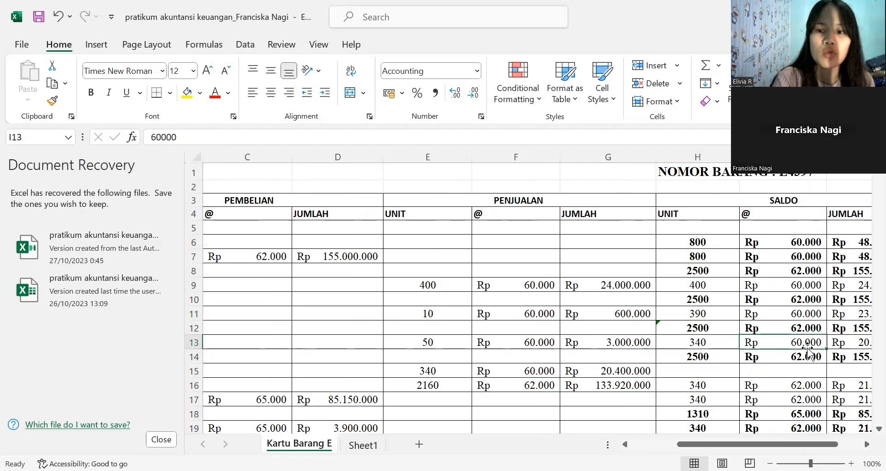
pyautogui.click(843, 342)
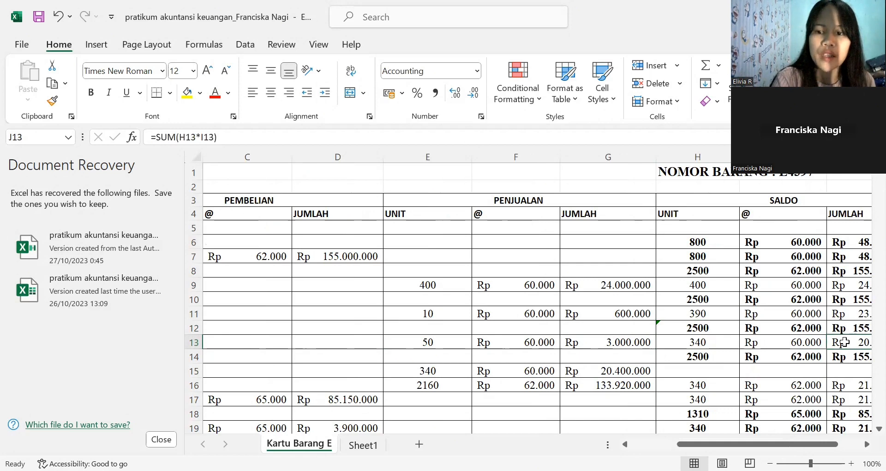
pyautogui.press('Right')
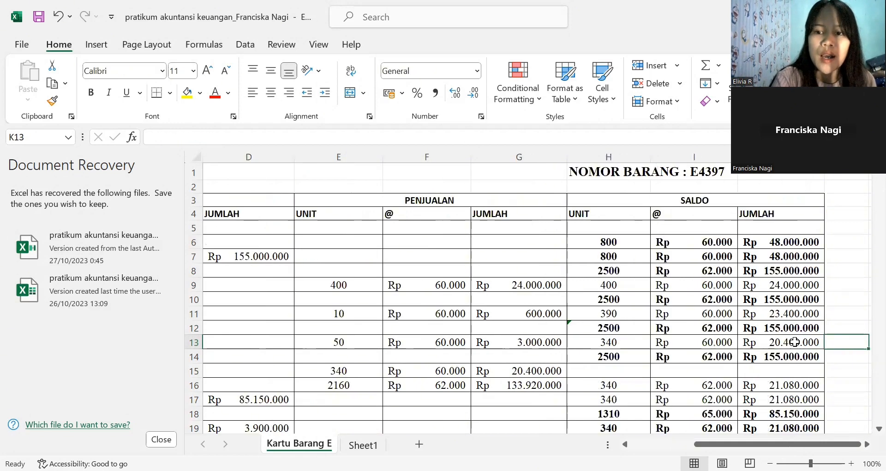
pyautogui.click(759, 342)
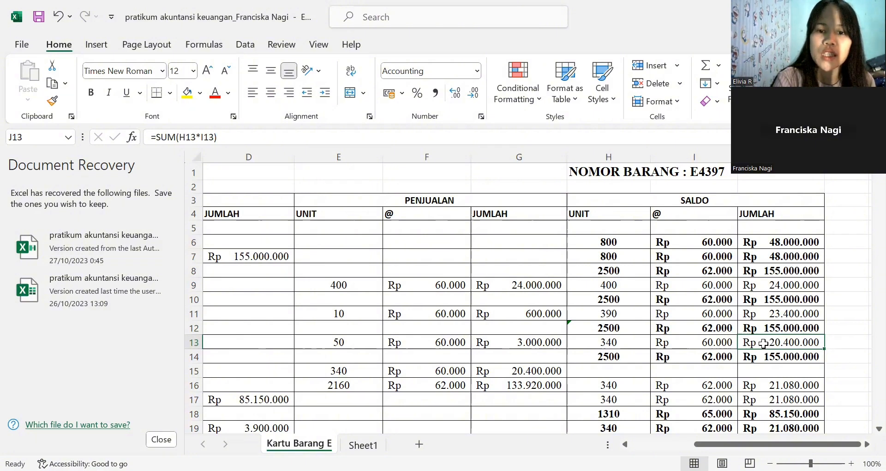
pyautogui.click(632, 342)
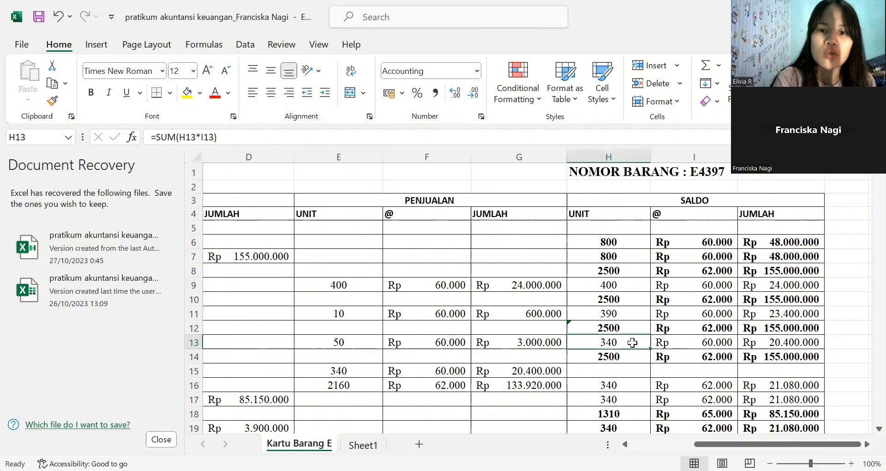
pyautogui.click(686, 344)
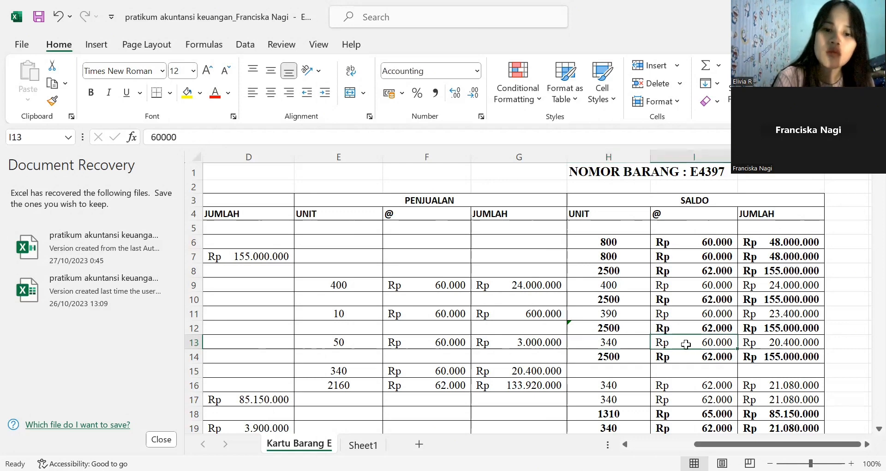
# - Examine row 14's SALDO unit formula, unit price and total, comparing its units with the row 12 balance
pyautogui.click(606, 358)
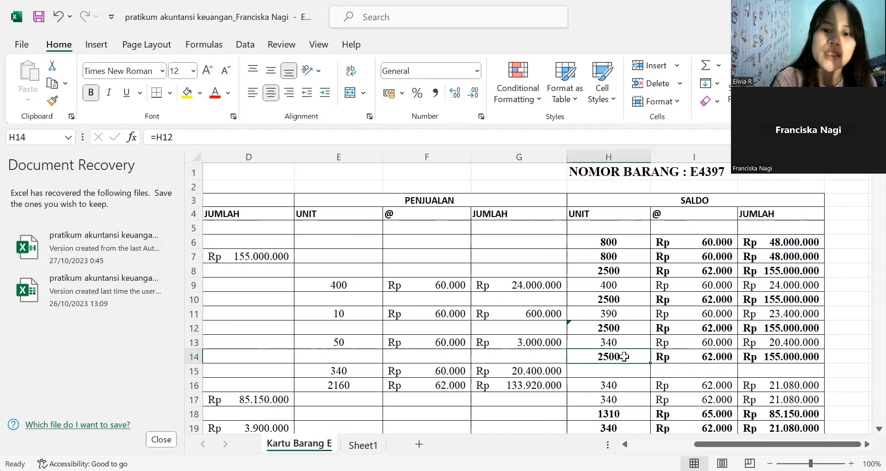
pyautogui.click(595, 329)
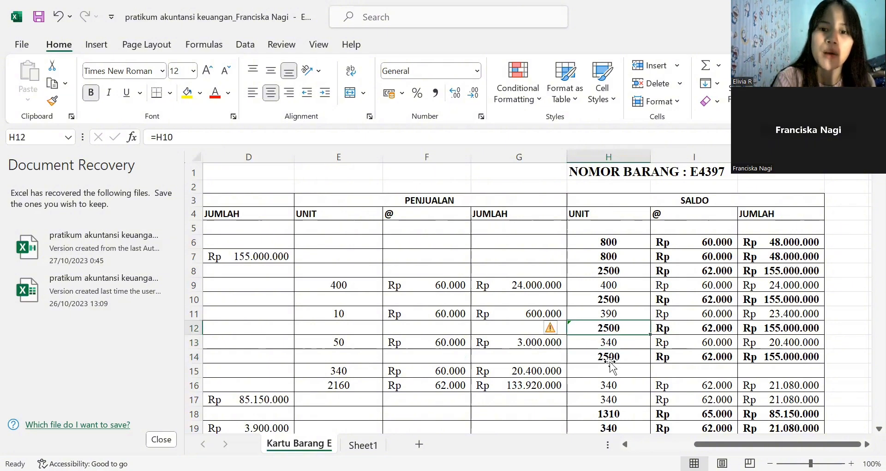
pyautogui.press('Down')
pyautogui.press('Down')
pyautogui.click(715, 358)
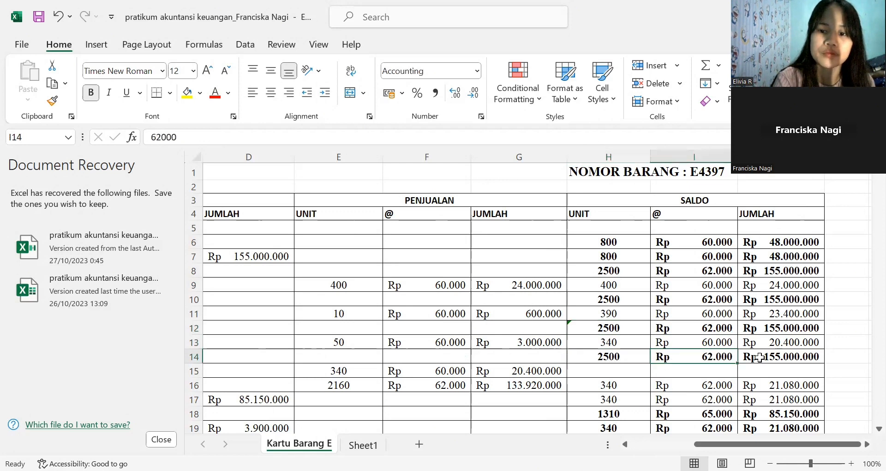
pyautogui.click(763, 356)
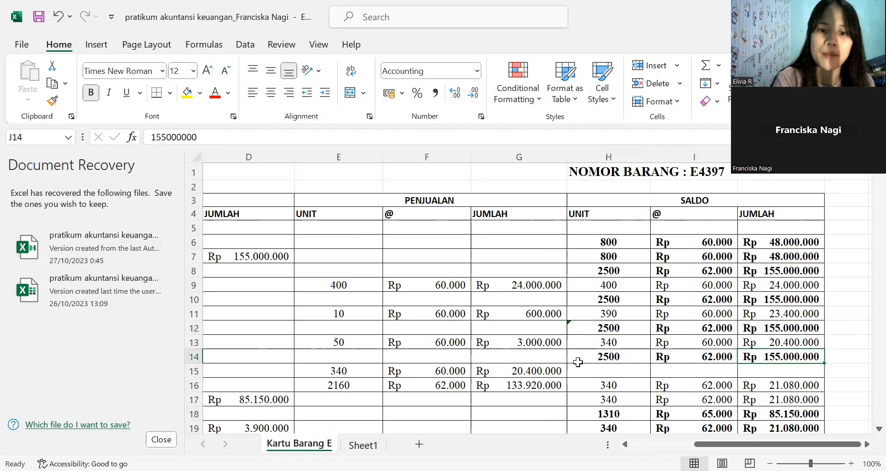
# - Examine row 15's date and its PENJUALAN units, unit price and total formula
pyautogui.click(445, 371)
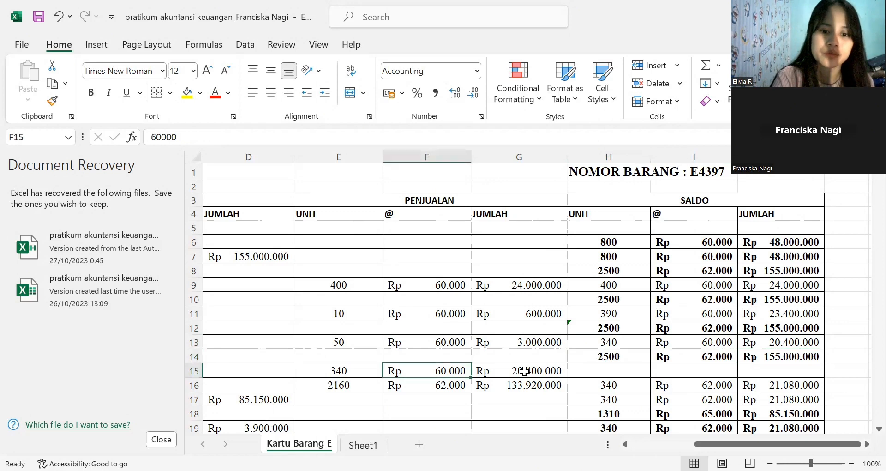
pyautogui.press('Home')
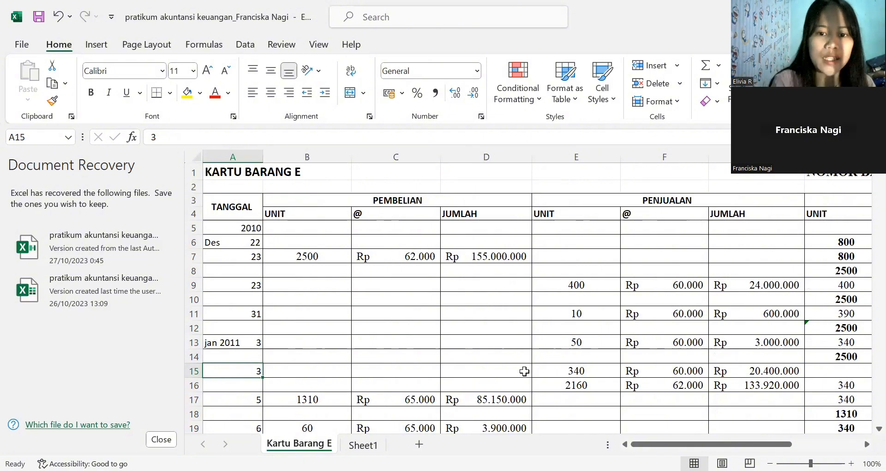
pyautogui.click(587, 371)
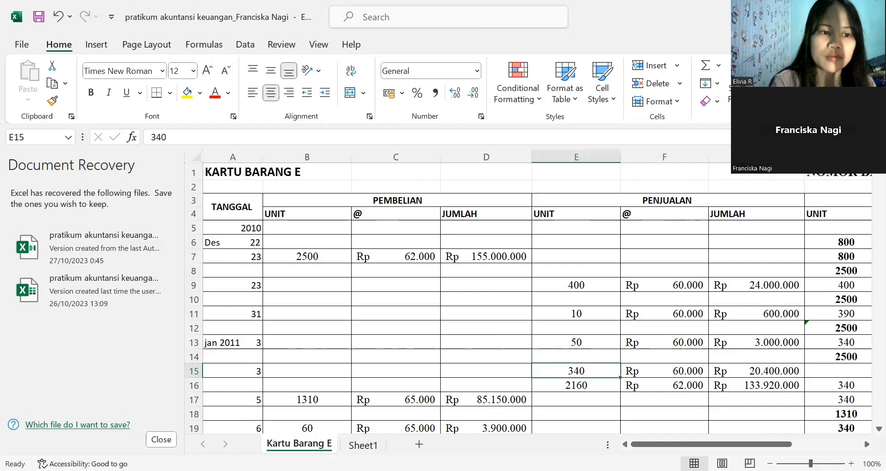
pyautogui.hotkey('alt', 'Tab')
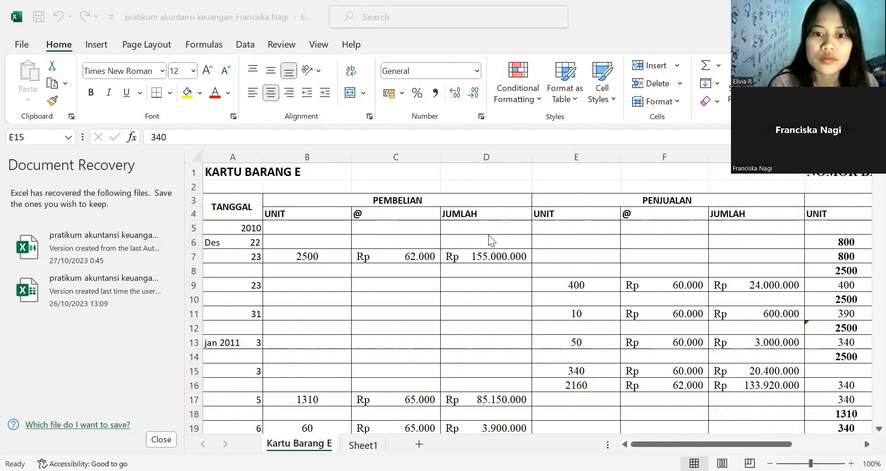
pyautogui.click(446, 358)
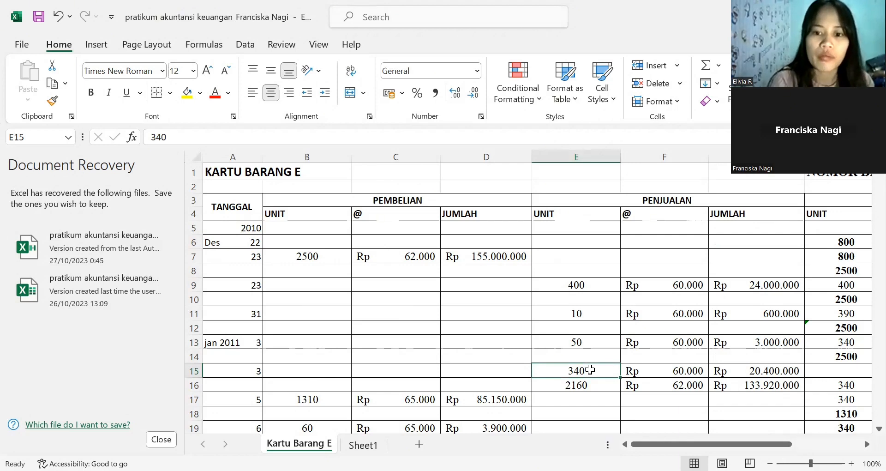
pyautogui.click(645, 371)
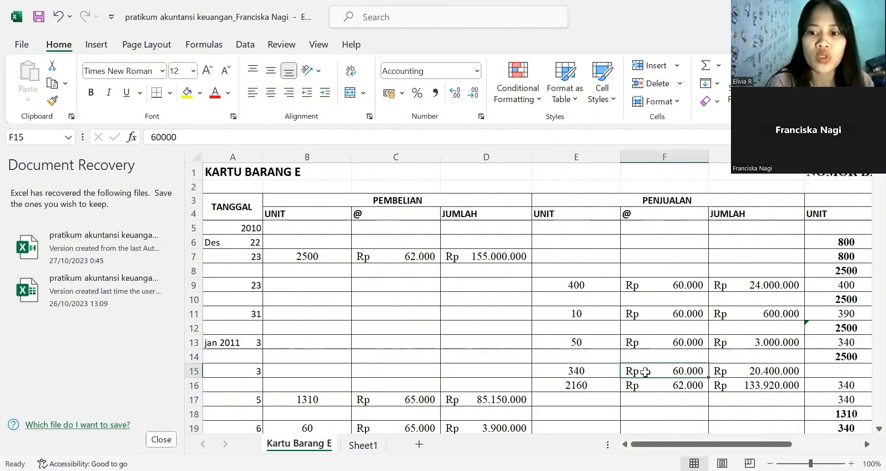
pyautogui.click(740, 374)
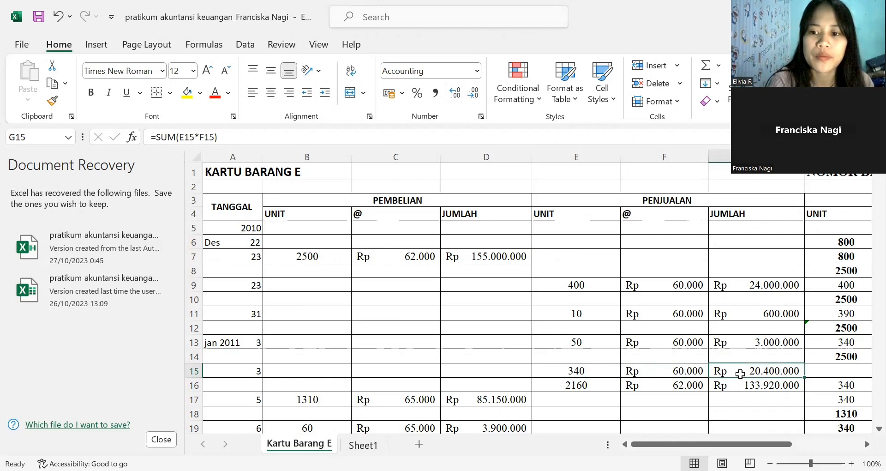
# - Review row 13's SALDO units, unit price and total as the source of the row 15 sale
pyautogui.press('Right')
pyautogui.press('Right')
pyautogui.press('Right')
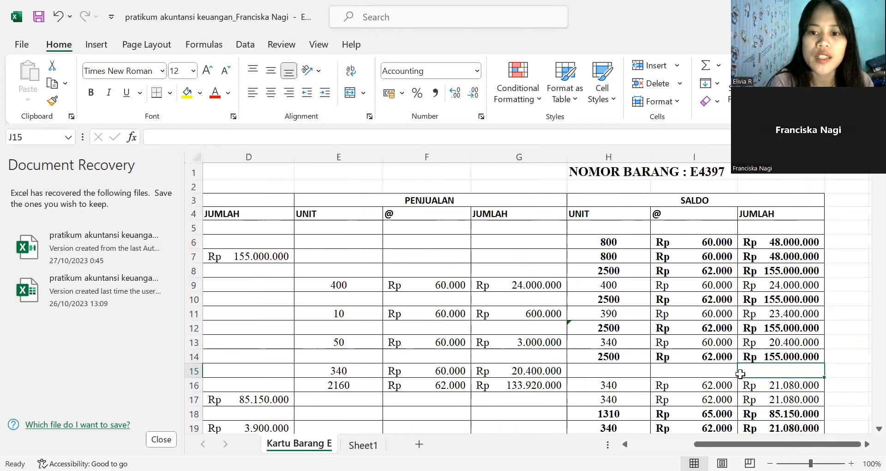
pyautogui.click(609, 343)
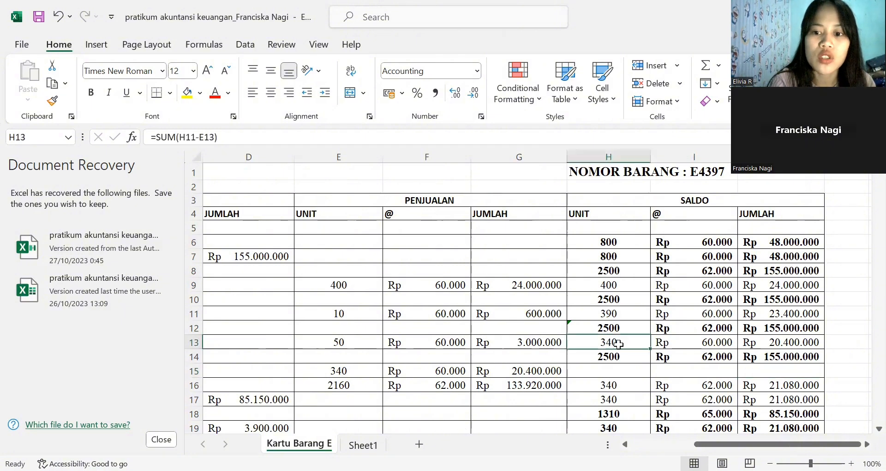
pyautogui.click(681, 343)
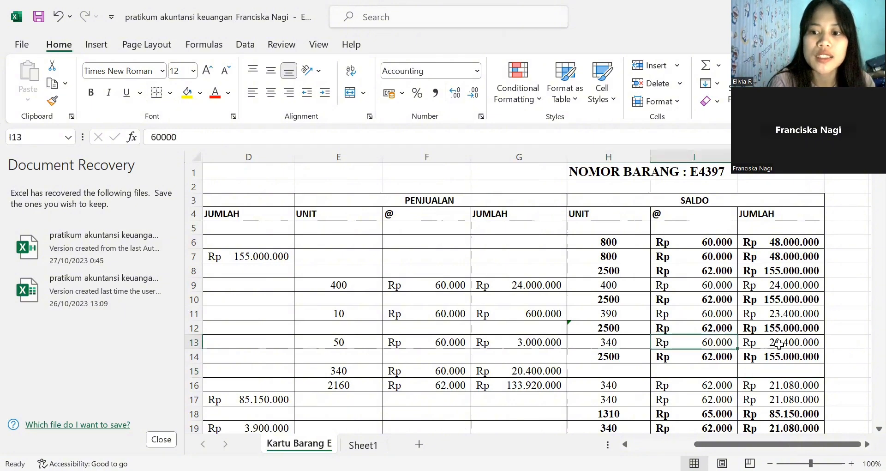
pyautogui.click(778, 344)
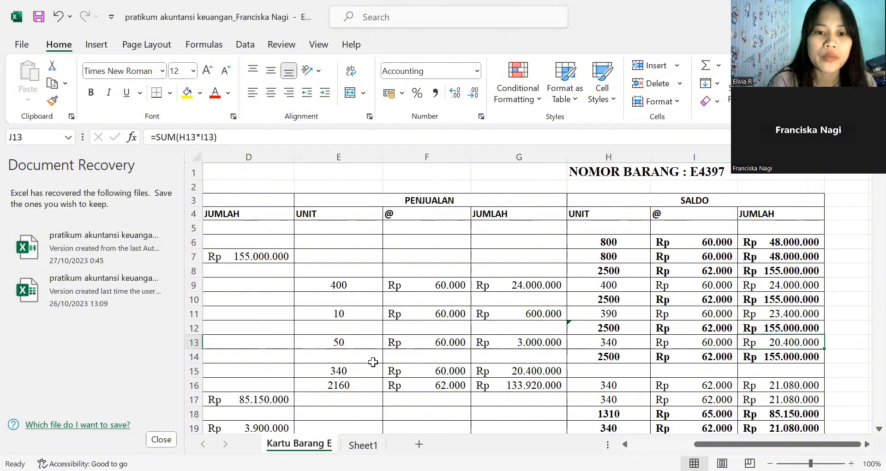
# - Recheck row 15's PENJUALAN units and total formula against the row 13 balance
pyautogui.click(358, 366)
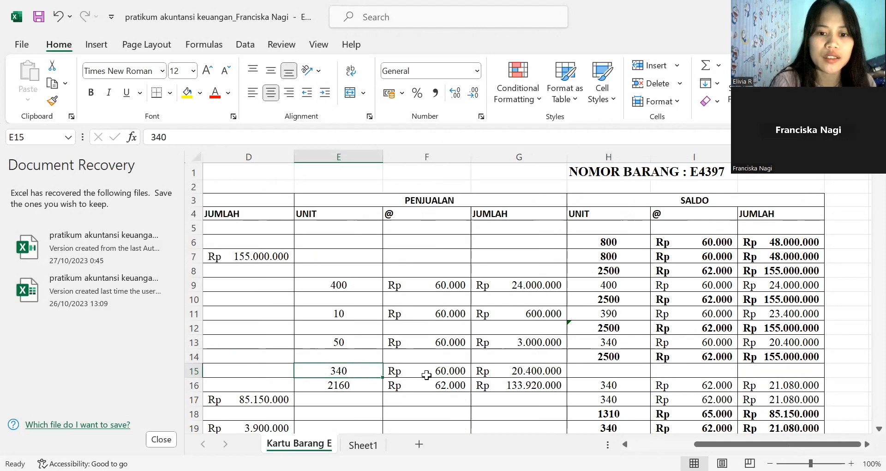
pyautogui.press('Right')
pyautogui.press('Right')
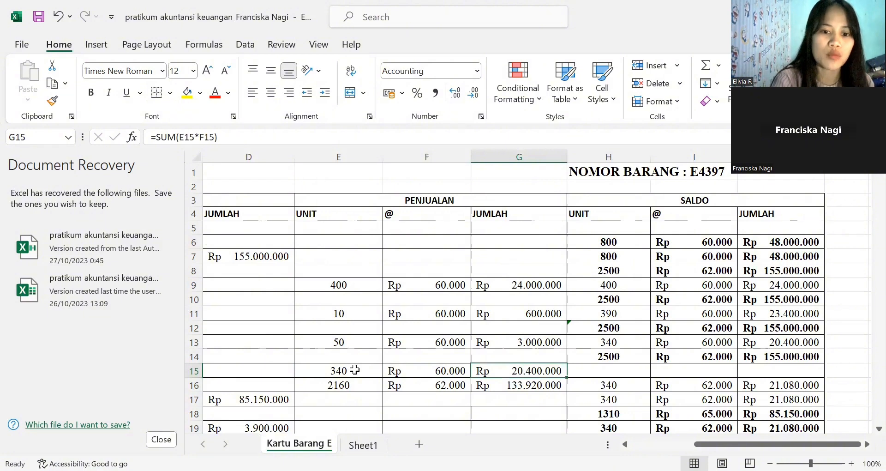
pyautogui.press('Left')
pyautogui.press('Left')
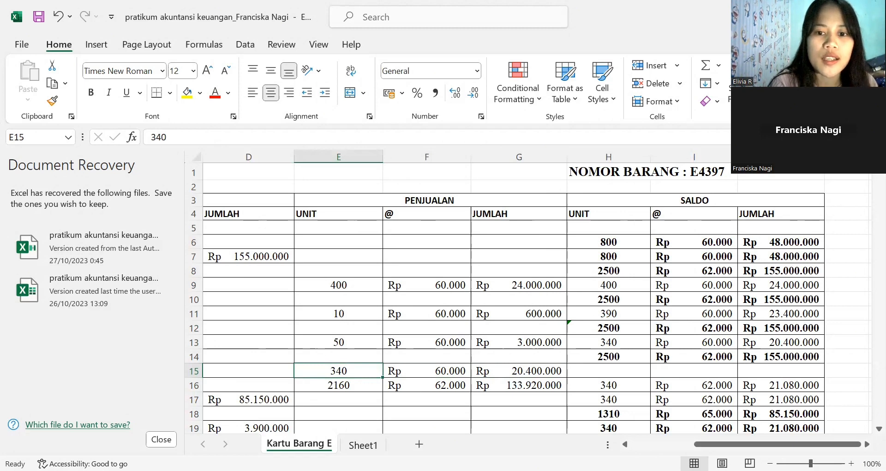
pyautogui.hotkey('alt', 'Tab')
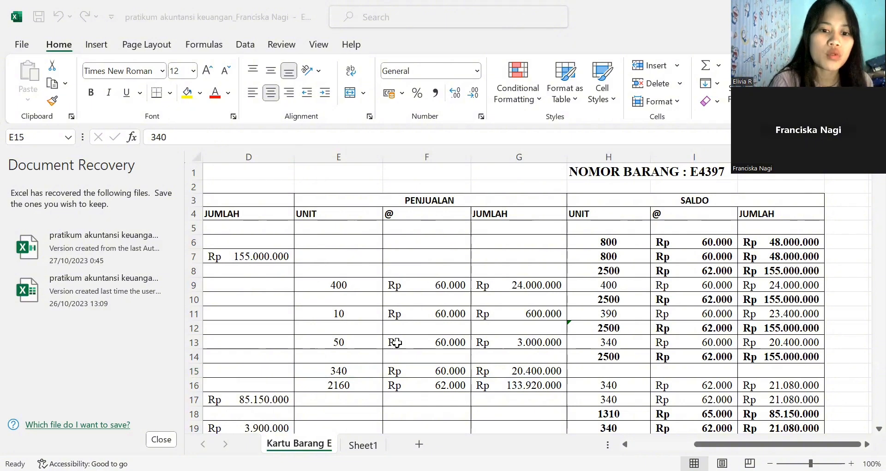
# - Compare row 16's PENJUALAN units with the row 14 SALDO units and the units sold in row 15
pyautogui.click(352, 387)
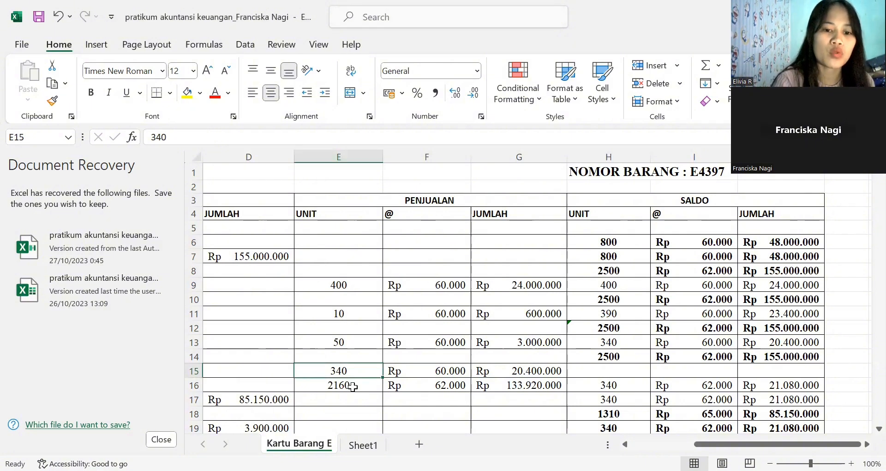
pyautogui.click(352, 386)
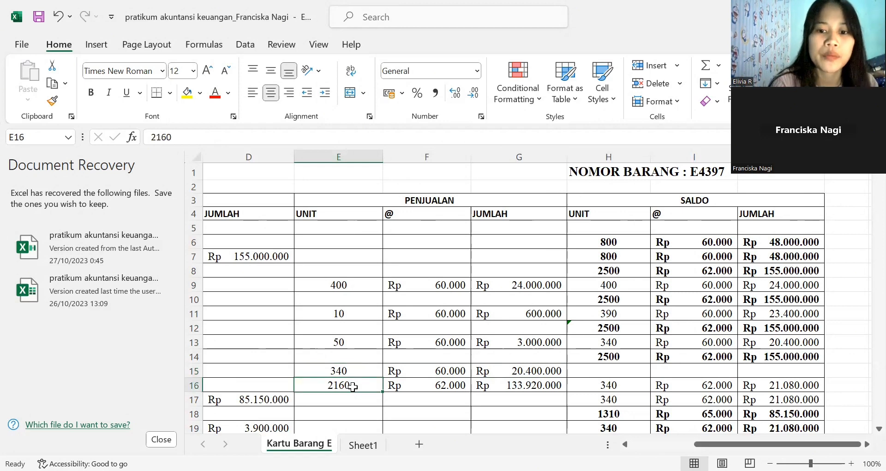
pyautogui.click(611, 358)
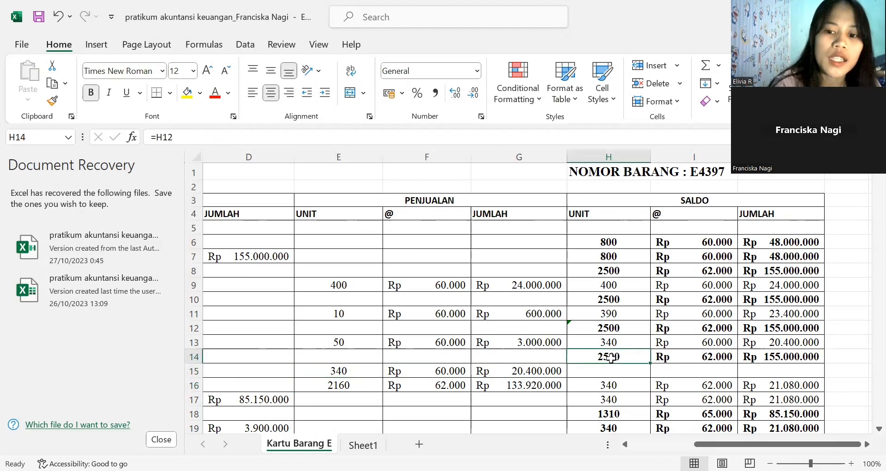
pyautogui.click(350, 371)
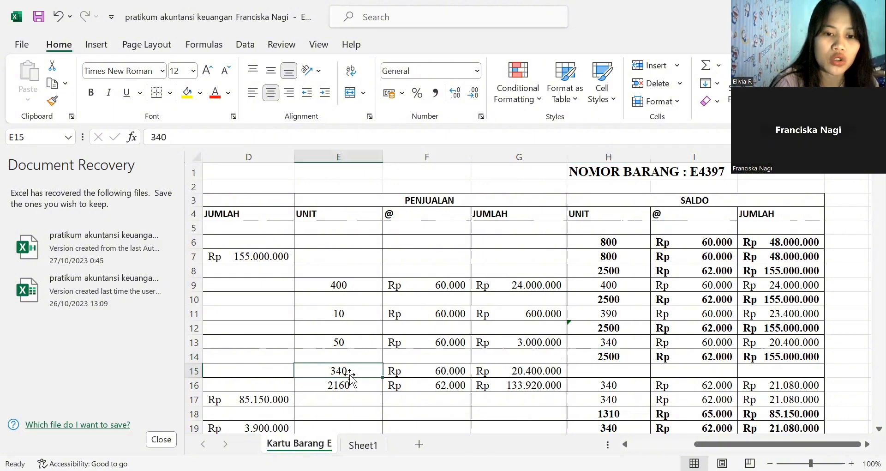
pyautogui.click(347, 385)
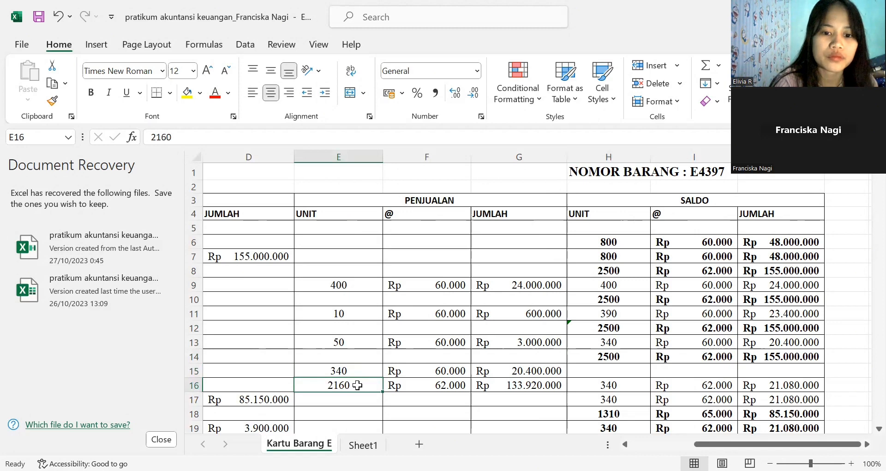
# - Trace row 16's PENJUALAN total formula back to its units sold and unit price
pyautogui.click(425, 385)
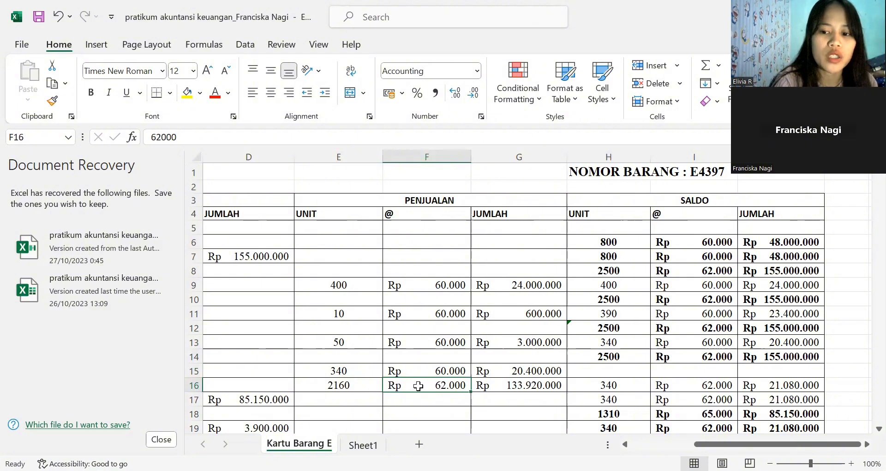
pyautogui.click(495, 385)
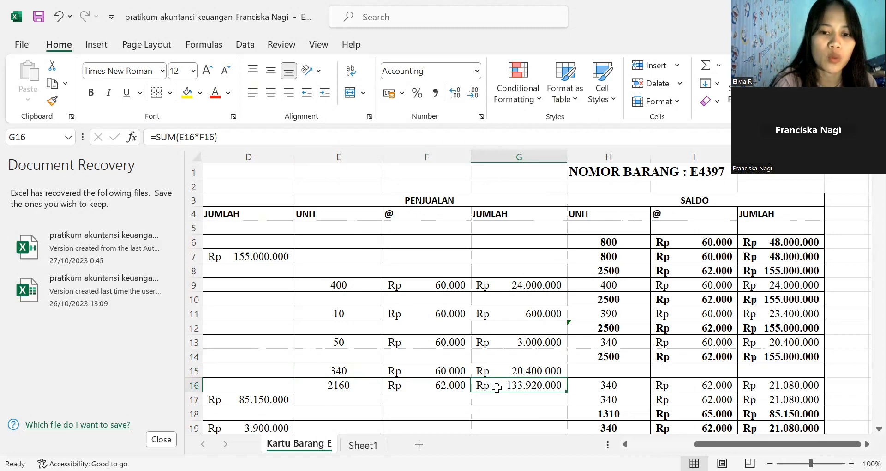
pyautogui.click(355, 385)
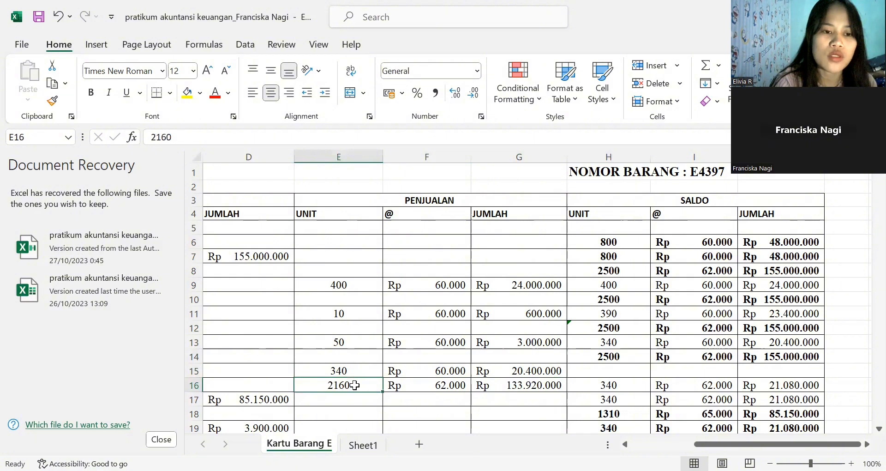
pyautogui.click(423, 390)
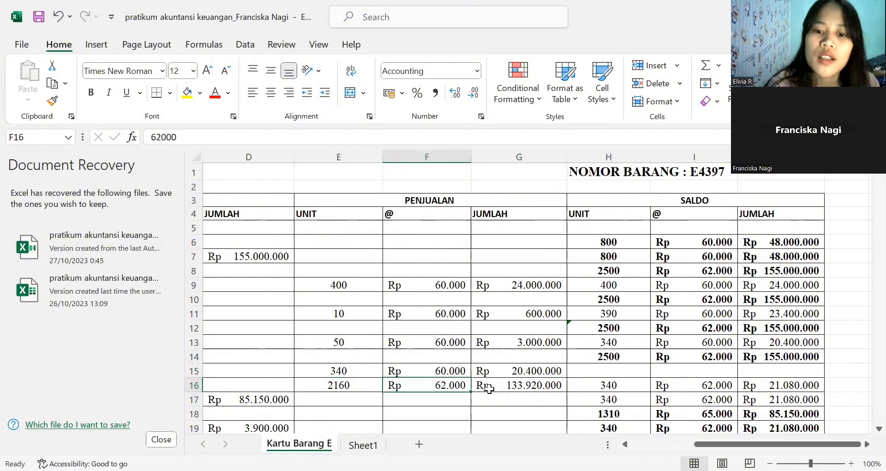
# - Trace row 16's SALDO unit formula back to the row 14 balance and the units sold in row 16
pyautogui.click(592, 384)
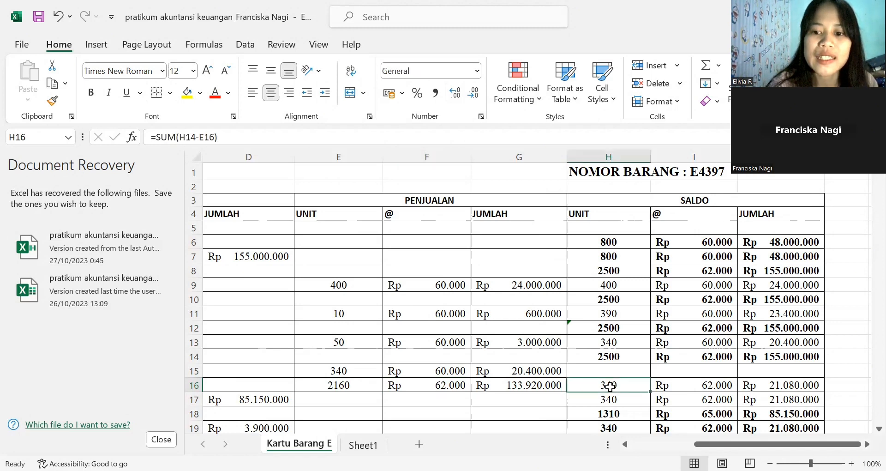
pyautogui.click(705, 385)
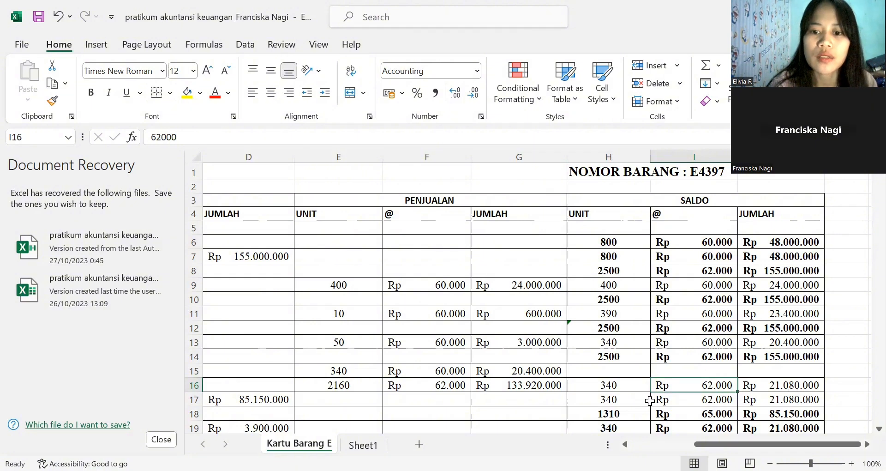
pyautogui.click(618, 387)
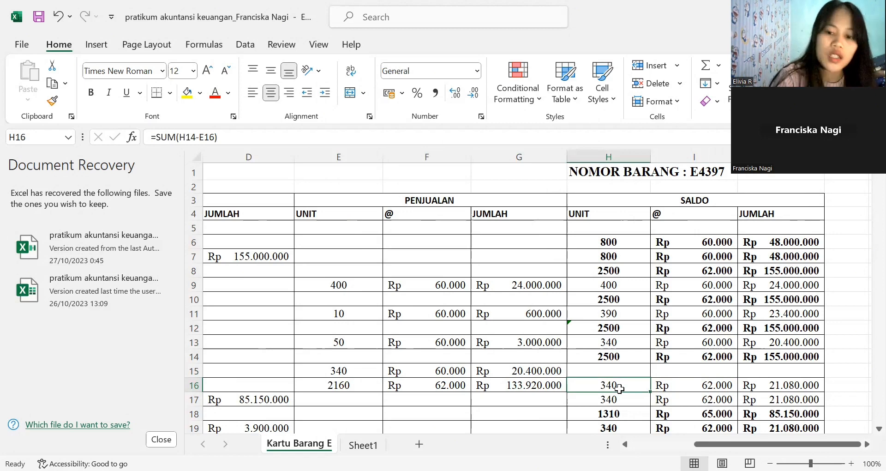
pyautogui.click(618, 356)
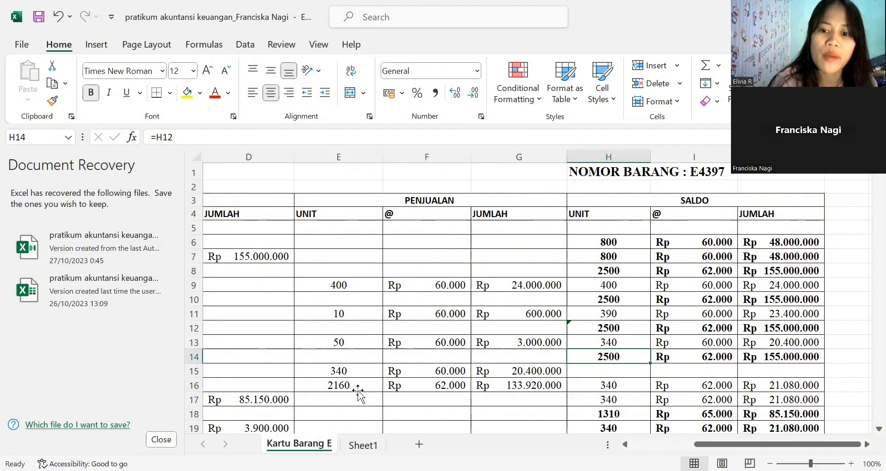
pyautogui.click(380, 386)
pyautogui.click(602, 383)
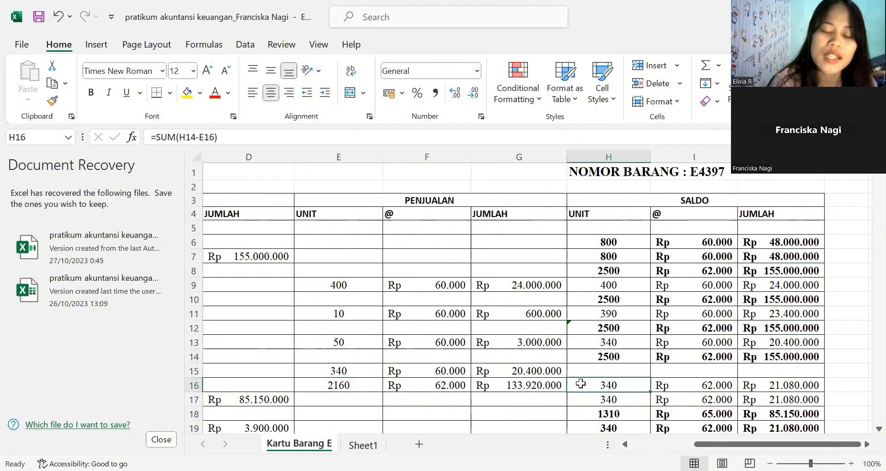
# - Check row 16's SALDO total formula against its remaining units and unit price
pyautogui.click(684, 383)
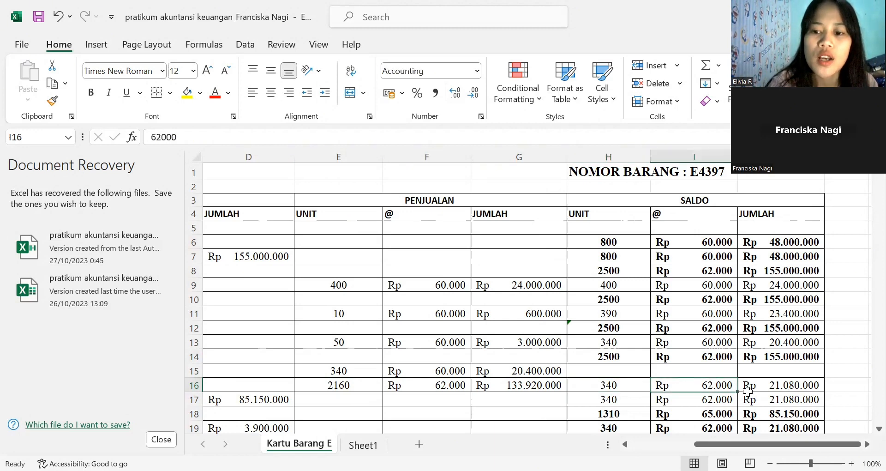
pyautogui.click(762, 384)
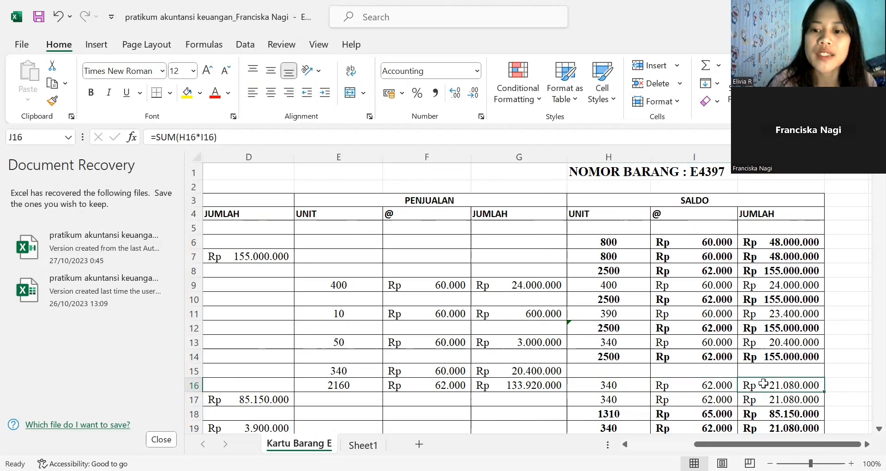
pyautogui.click(615, 385)
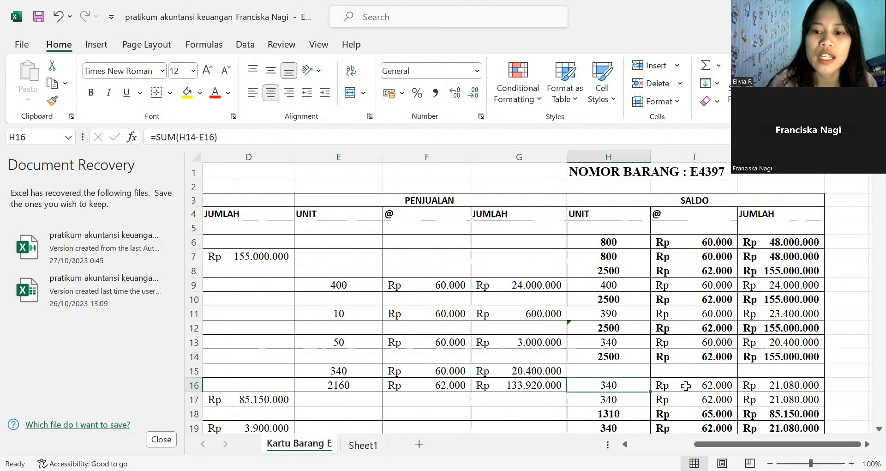
pyautogui.click(686, 386)
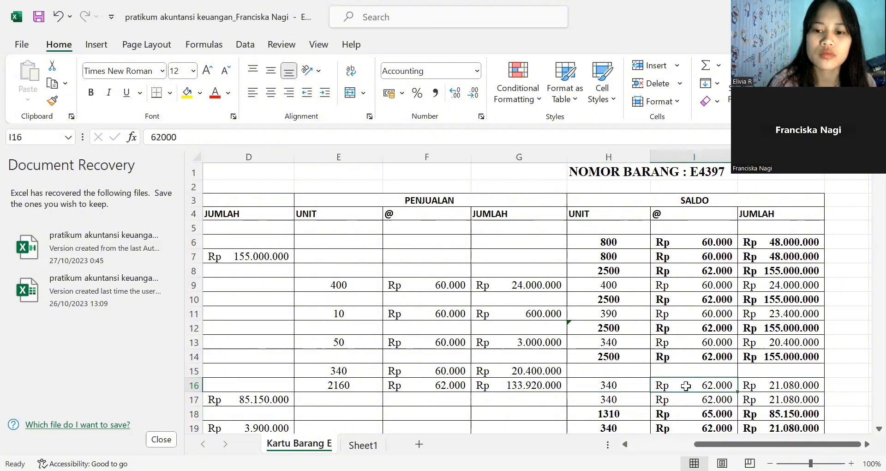
# - Locate the January 5 purchase in row 17 and examine its PEMBELIAN units
pyautogui.press('Down')
pyautogui.press('Down')
pyautogui.press('Down')
pyautogui.press('Down')
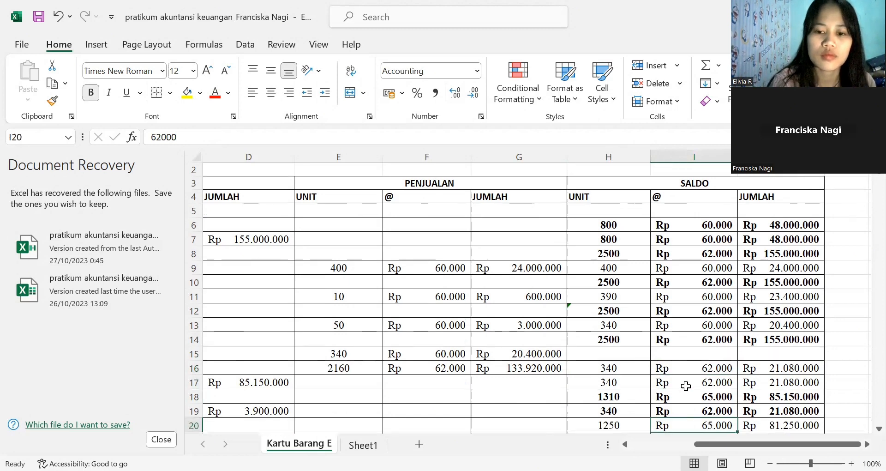
pyautogui.press('Left')
pyautogui.press('Left')
pyautogui.press('Left')
pyautogui.press('Left')
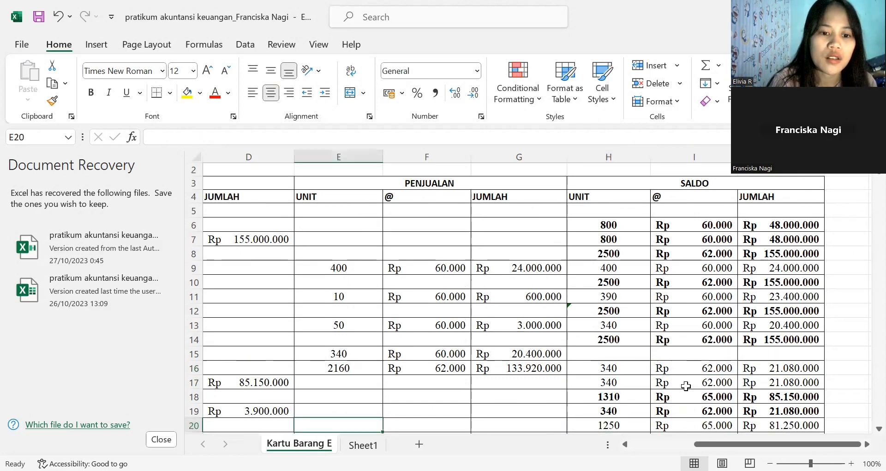
pyautogui.press('Left')
pyautogui.press('Left')
pyautogui.press('Left')
pyautogui.press('Left')
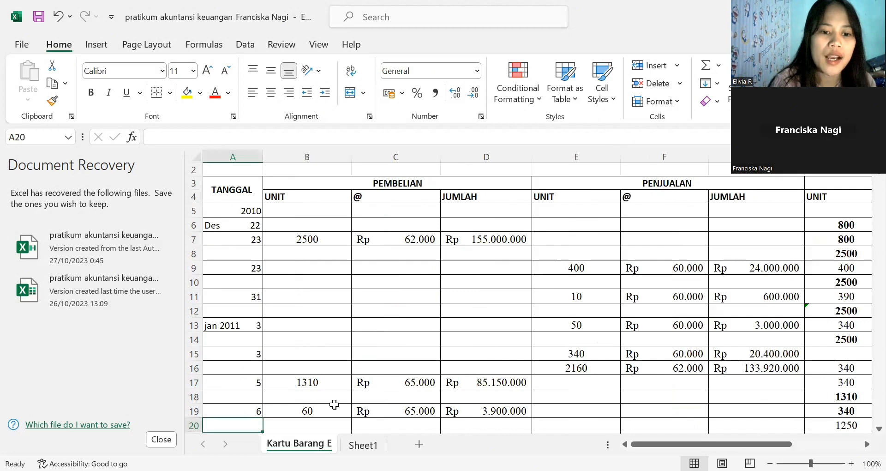
pyautogui.click(289, 383)
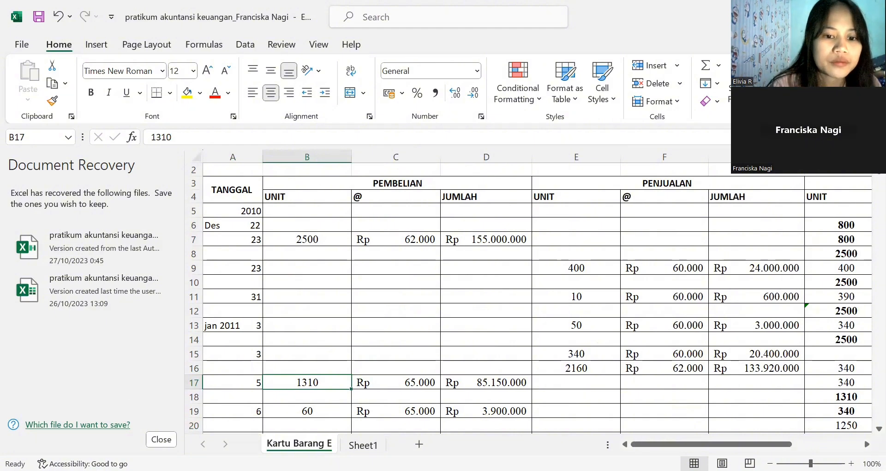
pyautogui.hotkey('alt', 'Tab')
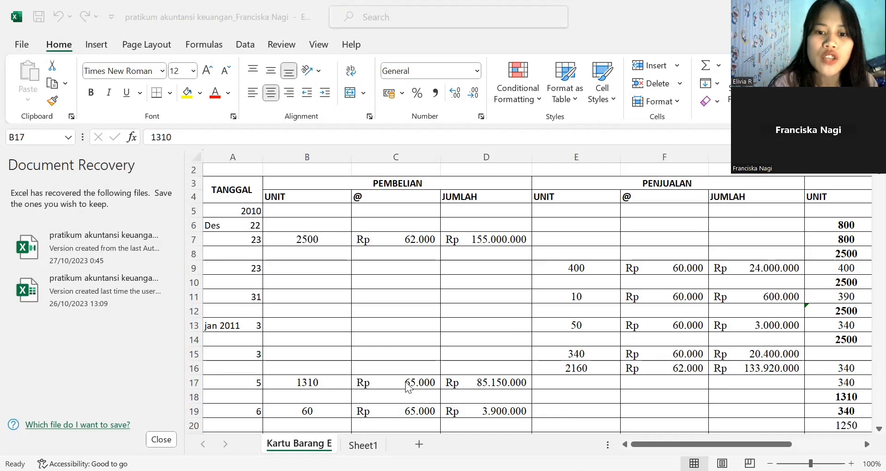
# - Trace row 17's PEMBELIAN total formula back to its units purchased and unit price
pyautogui.click(475, 387)
pyautogui.click(477, 386)
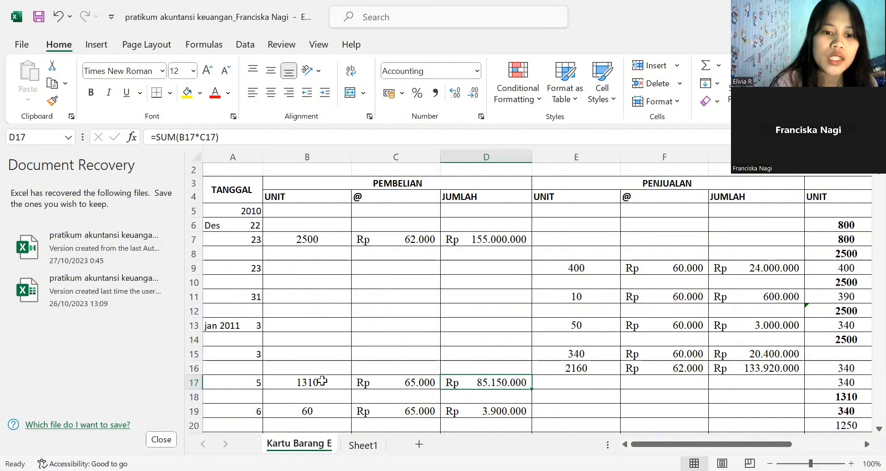
pyautogui.click(322, 381)
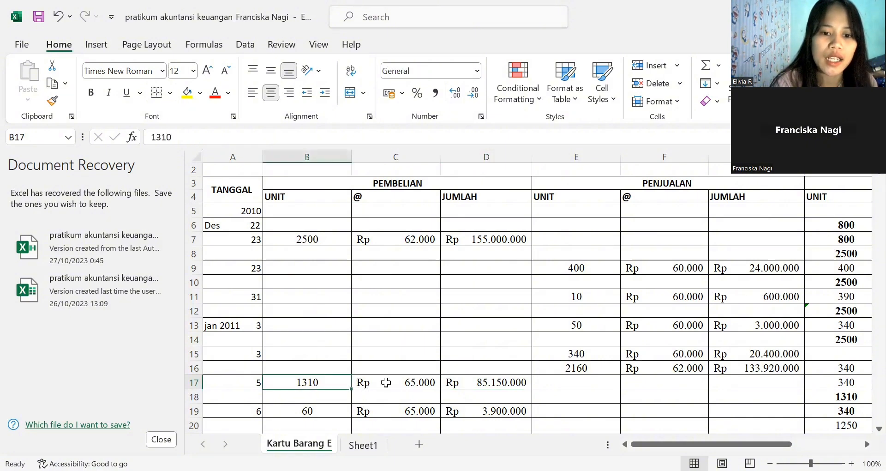
pyautogui.click(386, 382)
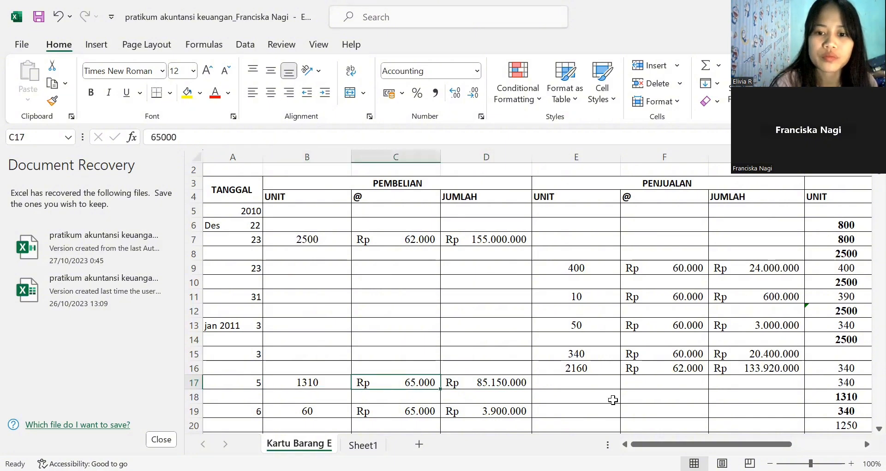
# - Compare row 17's SALDO units with the row 16 balance and check row 17's SALDO unit price and total formula
pyautogui.click(832, 385)
pyautogui.press('Right')
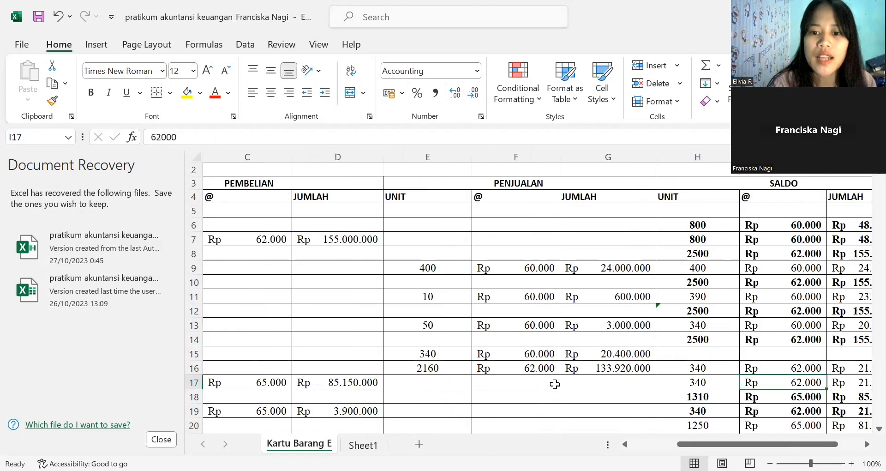
pyautogui.press('Right')
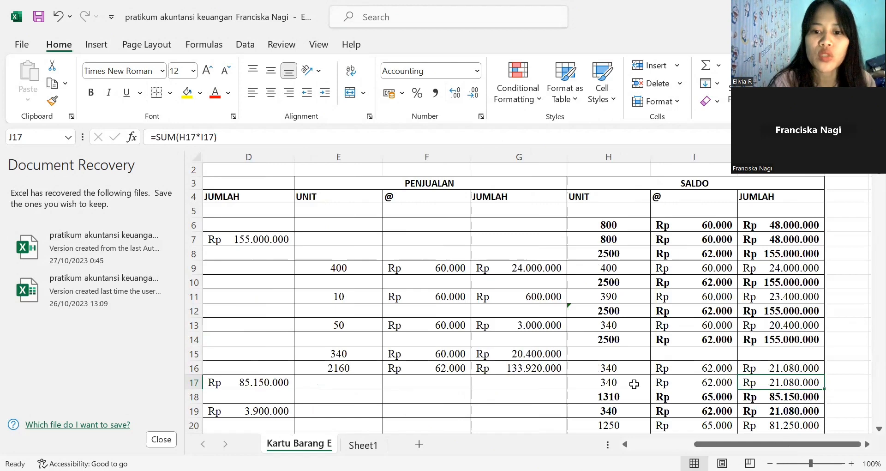
pyautogui.click(634, 384)
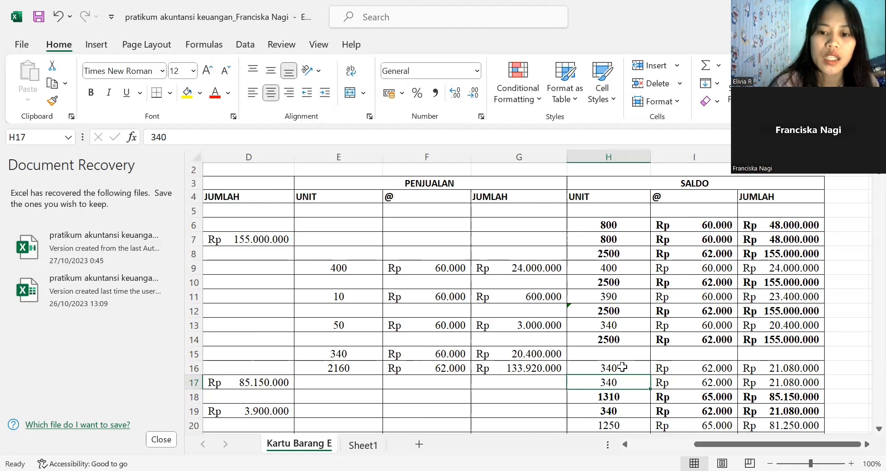
pyautogui.click(622, 367)
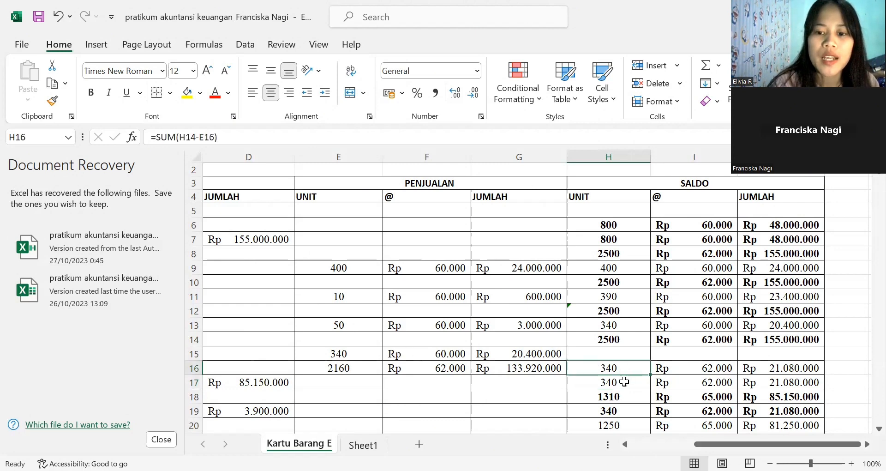
pyautogui.click(623, 381)
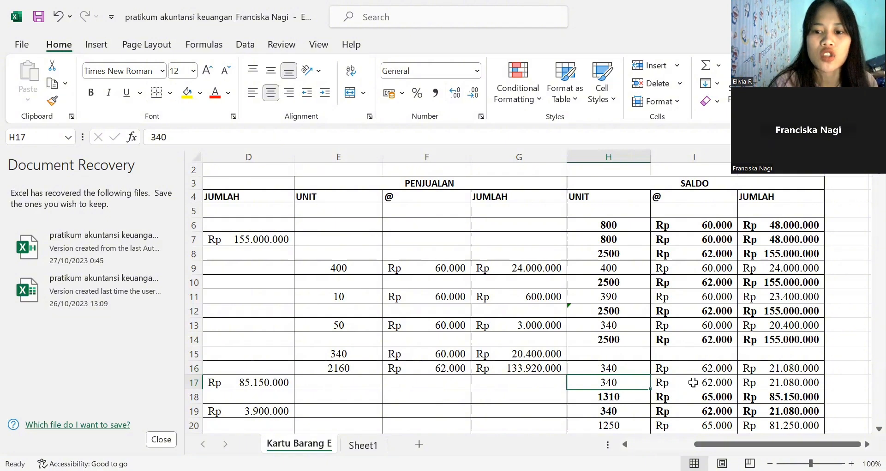
pyautogui.press('Right')
pyautogui.click(794, 379)
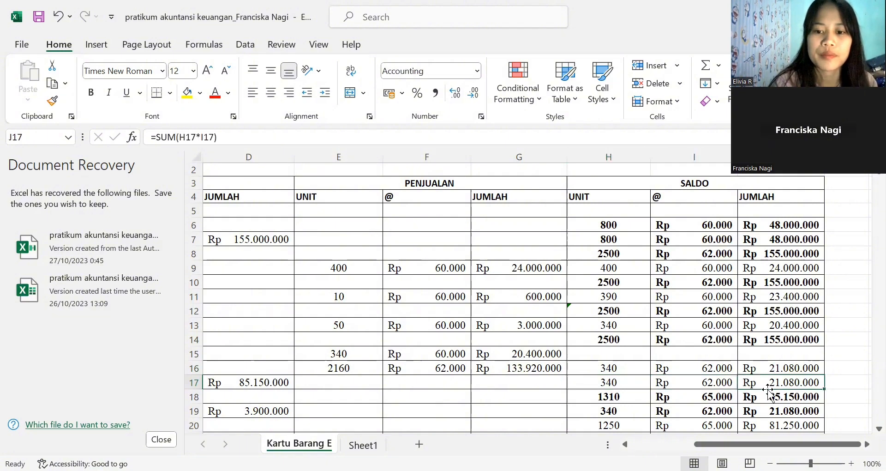
# - Compare row 18's SALDO units with the PEMBELIAN units purchased in row 17
pyautogui.click(597, 403)
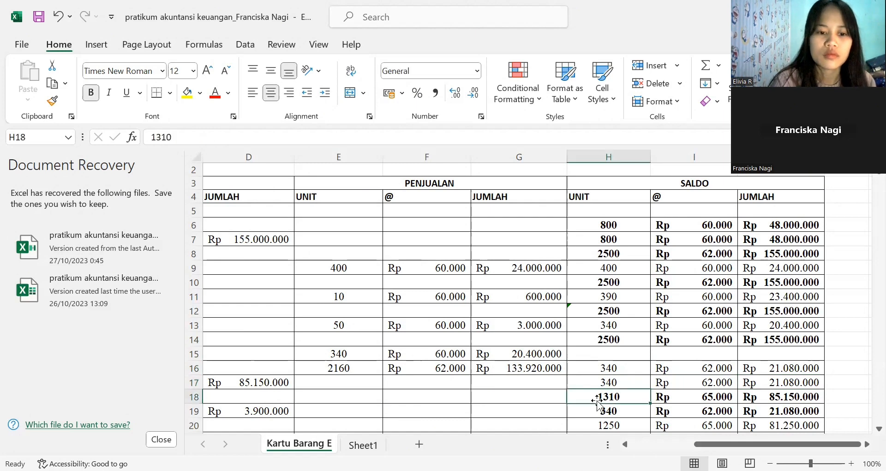
pyautogui.press('Left')
pyautogui.press('Left')
pyautogui.press('Left')
pyautogui.press('Left')
pyautogui.press('Left')
pyautogui.press('Left')
pyautogui.press('Left')
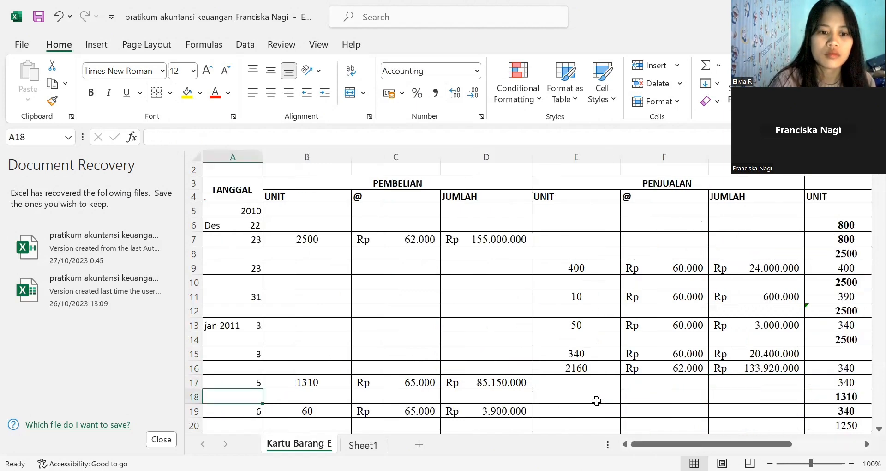
pyautogui.press('Right')
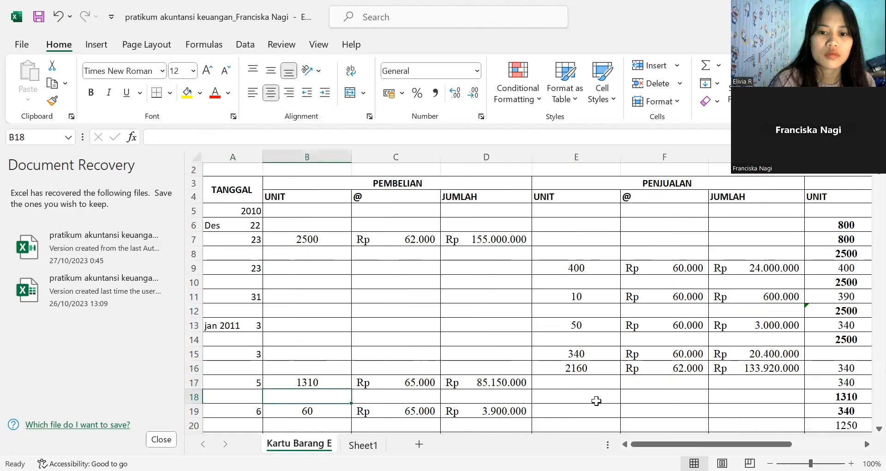
pyautogui.press('Right')
pyautogui.press('Right')
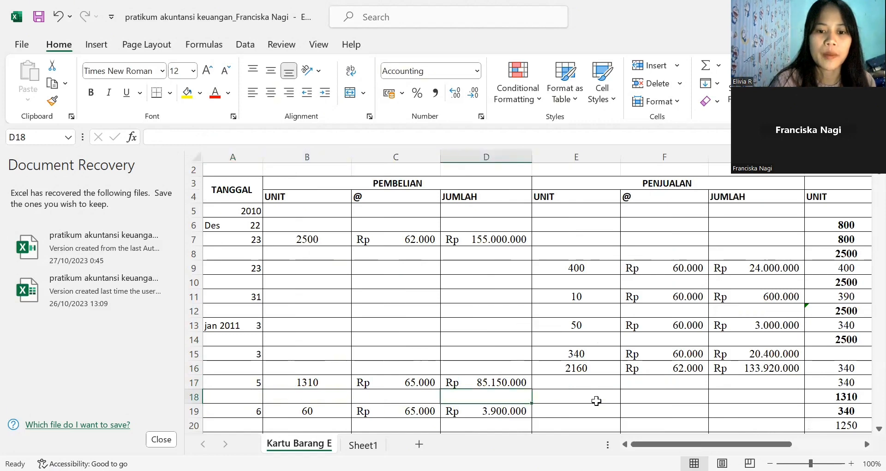
pyautogui.press('Right')
pyautogui.press('Right')
pyautogui.press('Right')
pyautogui.press('Right')
pyautogui.press('Right')
pyautogui.press('Right')
pyautogui.press('Right')
pyautogui.press('Right')
pyautogui.press('Right')
pyautogui.press('Right')
pyautogui.press('Right')
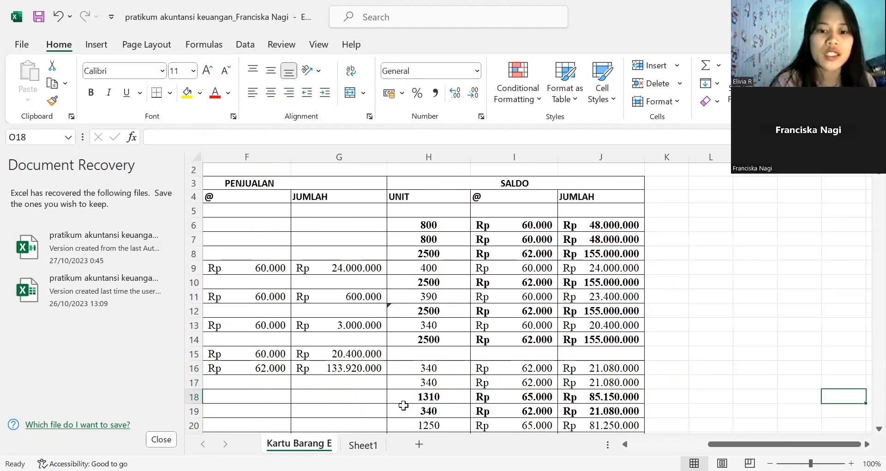
pyautogui.click(433, 397)
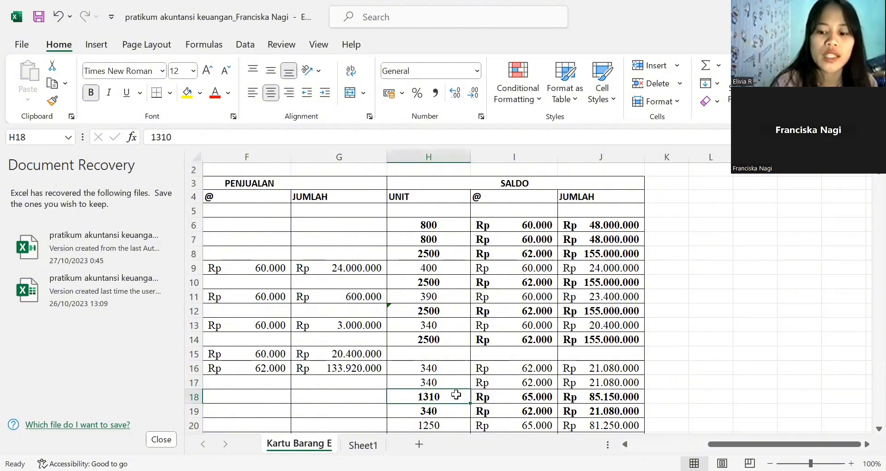
pyautogui.press('Left')
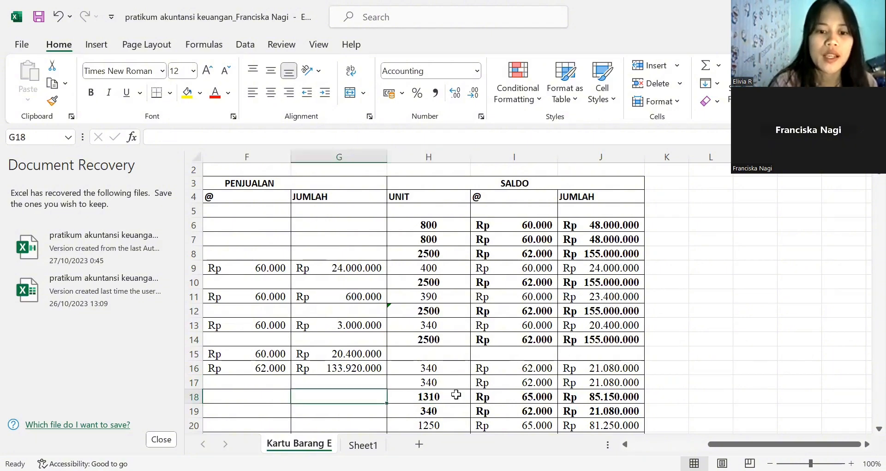
pyautogui.press('Home')
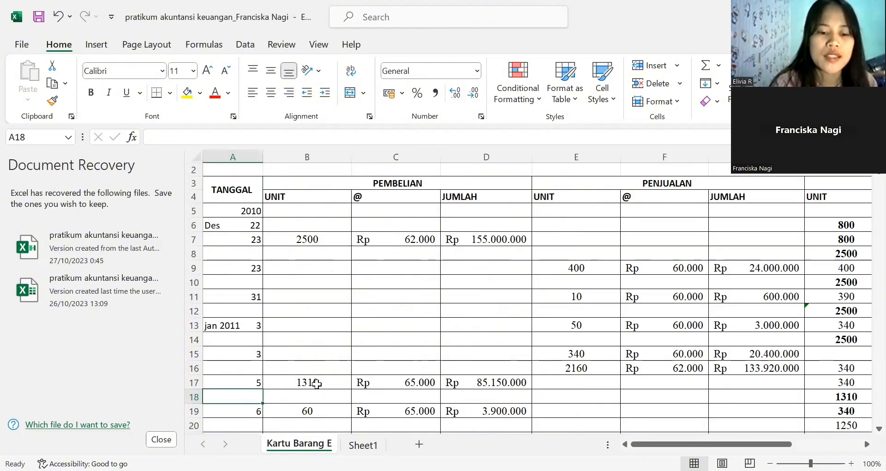
pyautogui.click(317, 383)
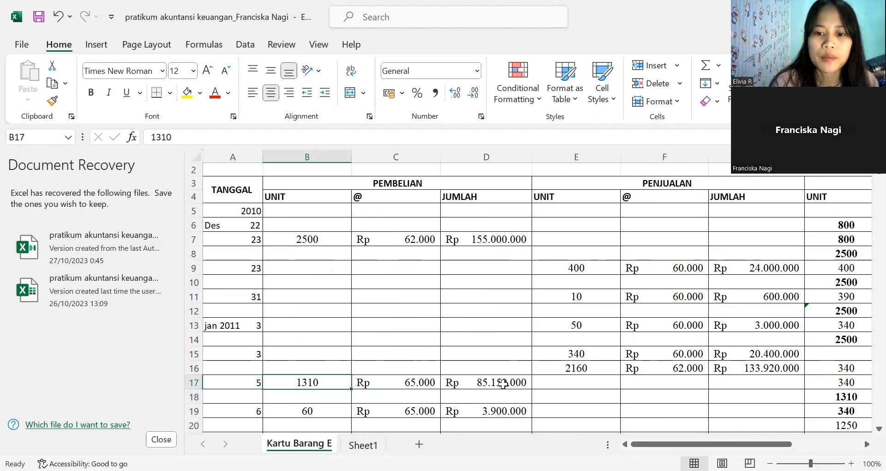
# - Check row 18's SALDO total formula against its units and unit price
pyautogui.press('Right')
pyautogui.press('Right')
pyautogui.press('Right')
pyautogui.press('Right')
pyautogui.press('Right')
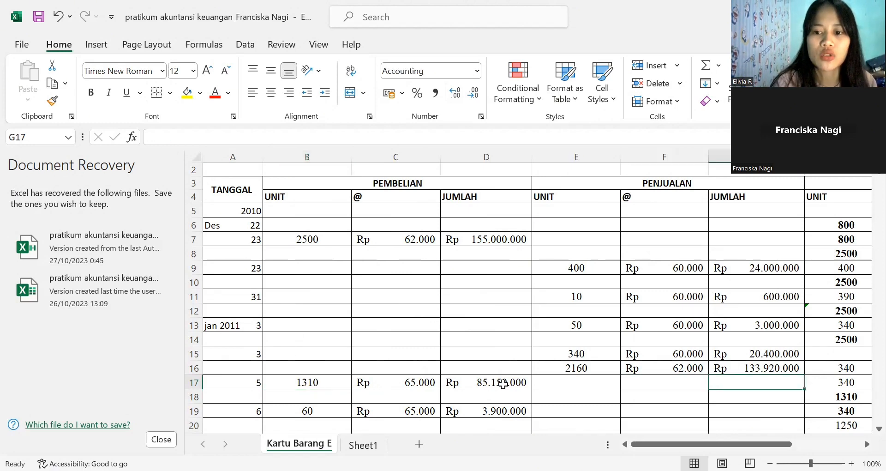
pyautogui.press('Right')
pyautogui.press('Right')
pyautogui.press('Right')
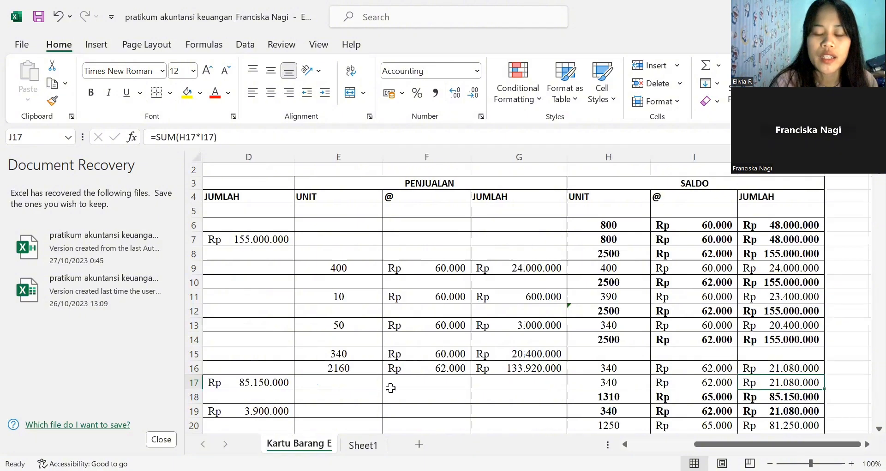
pyautogui.click(625, 398)
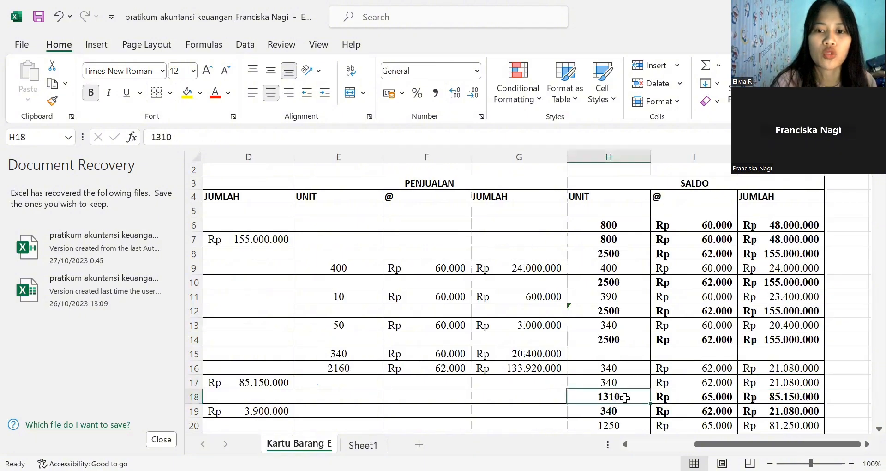
pyautogui.click(692, 395)
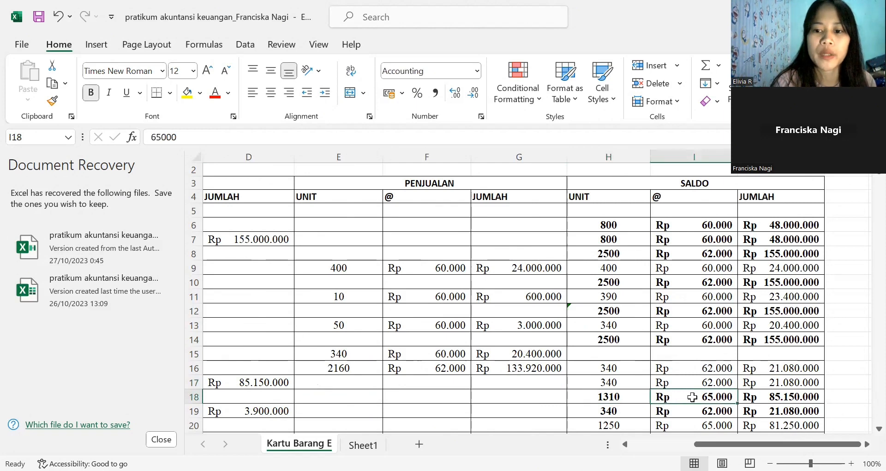
pyautogui.click(762, 396)
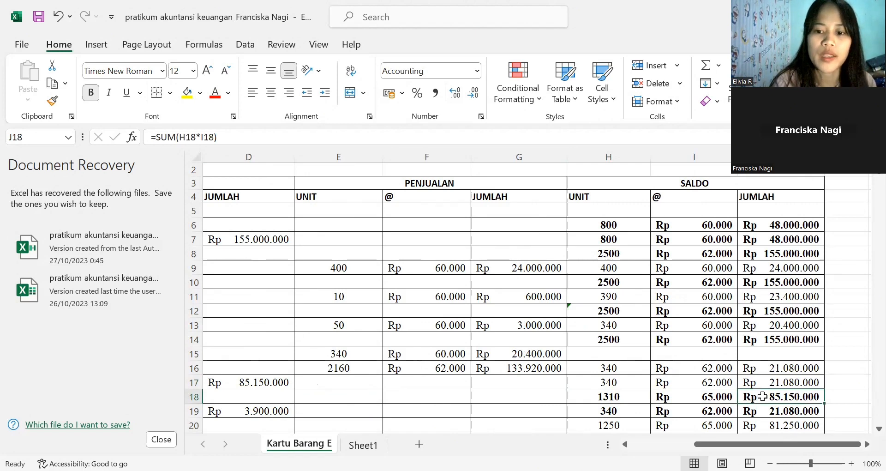
# - Locate the January 6 transaction in row 19 of the TANGGAL column
pyautogui.click(598, 394)
pyautogui.press('Left')
pyautogui.press('Left')
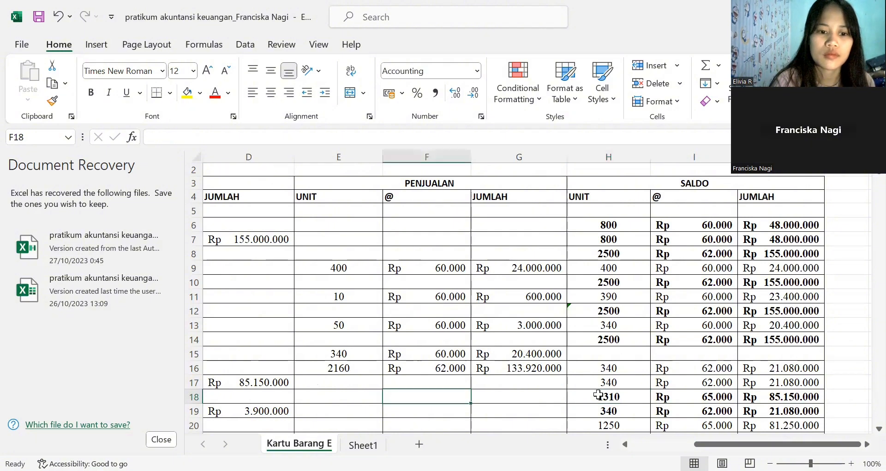
pyautogui.press('Home')
pyautogui.press('Down')
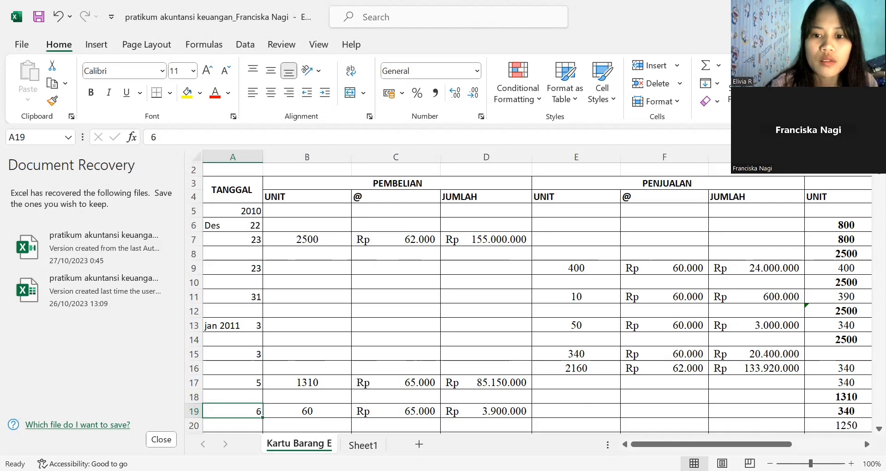
pyautogui.hotkey('alt', 'Tab')
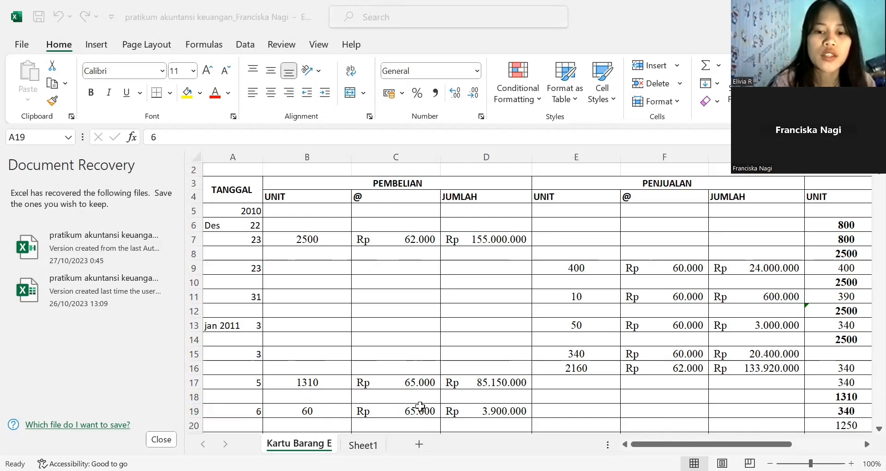
# - Check row 19's PEMBELIAN total formula against its units and unit price
pyautogui.click(478, 403)
pyautogui.press('Down')
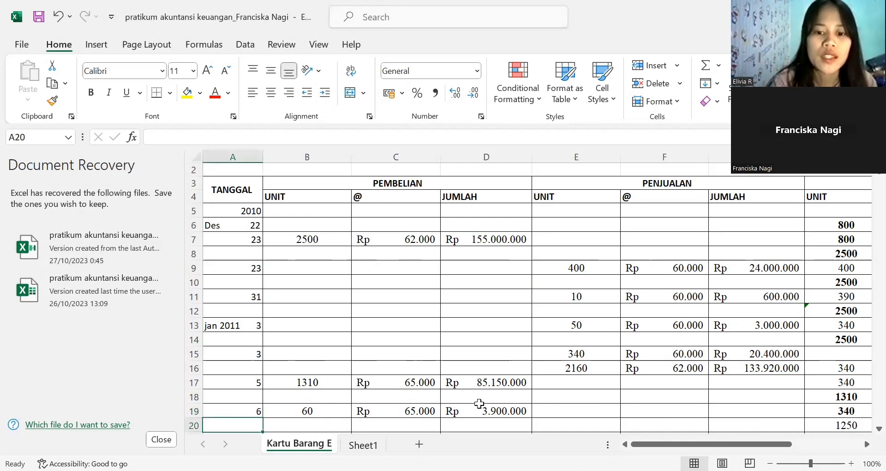
pyautogui.press('Down')
pyautogui.press('Down')
pyautogui.press('Down')
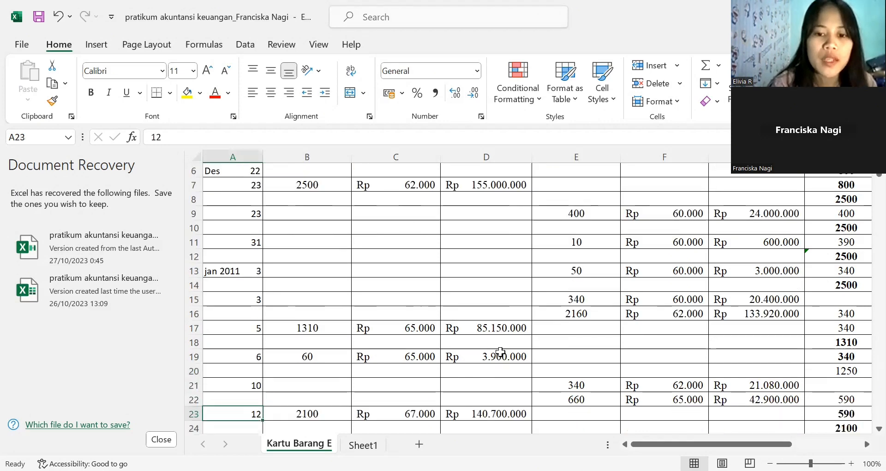
pyautogui.click(500, 352)
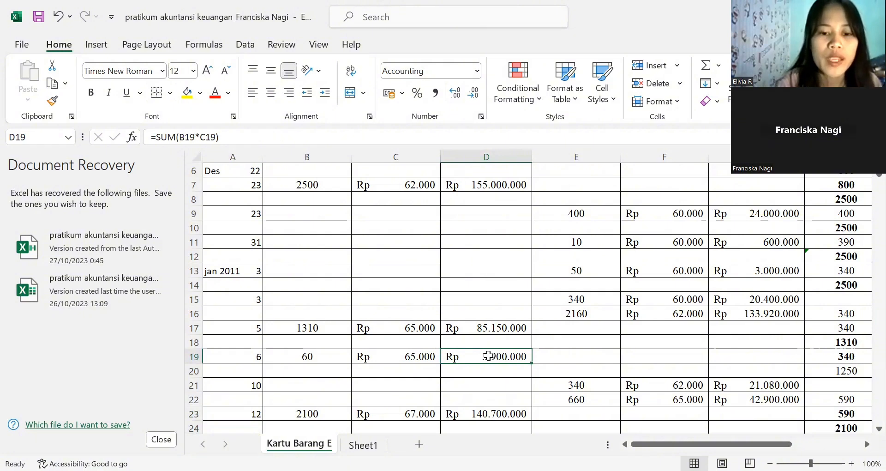
pyautogui.click(313, 352)
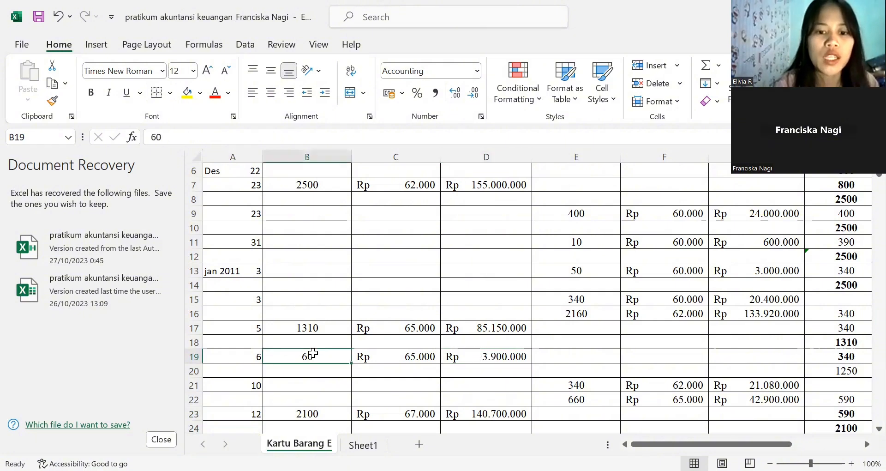
pyautogui.click(387, 356)
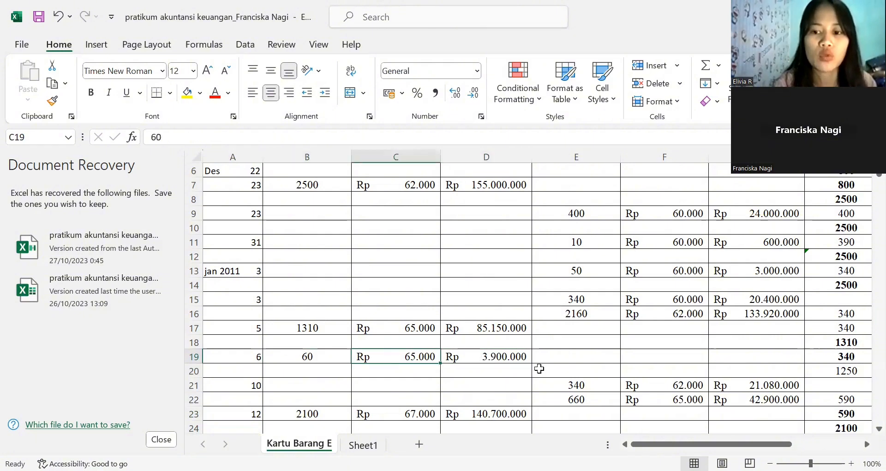
# - Compare row 19's SALDO units with the row 17 balance and check row 19's SALDO unit price and total formula
pyautogui.click(830, 358)
pyautogui.press('Right')
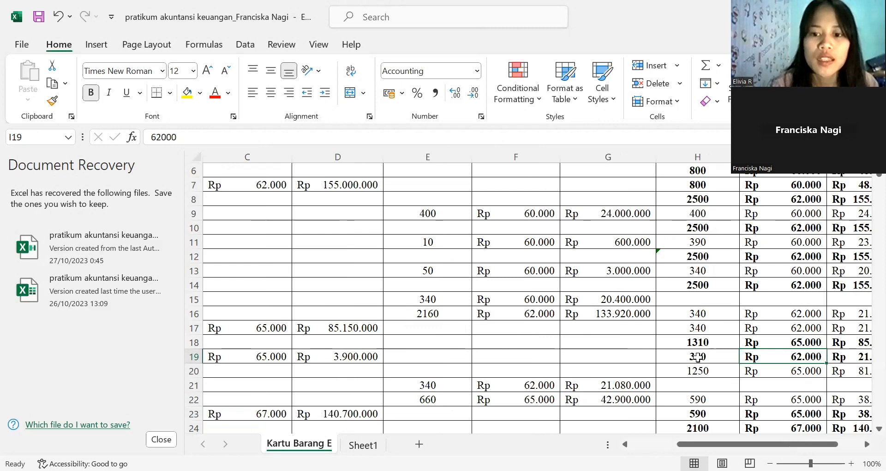
pyautogui.press('Right')
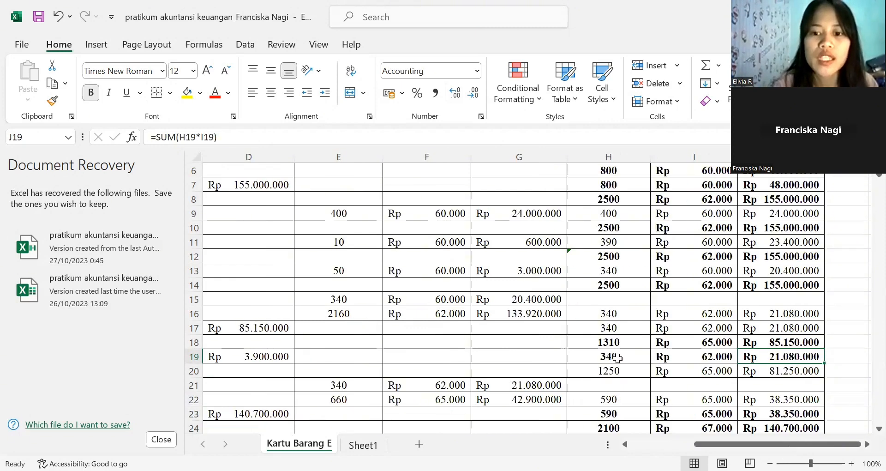
pyautogui.click(620, 356)
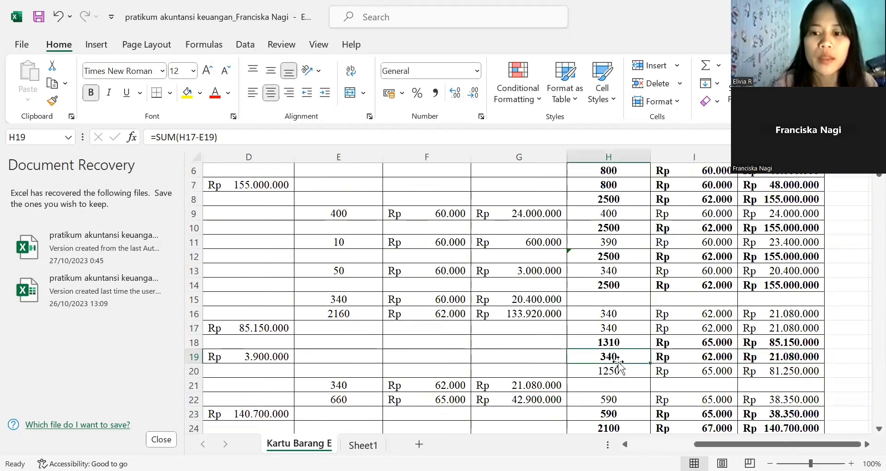
pyautogui.click(624, 327)
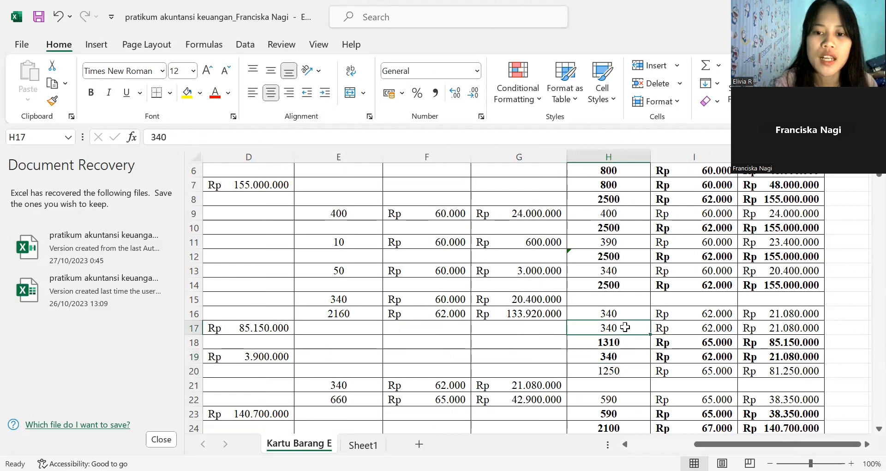
pyautogui.click(606, 358)
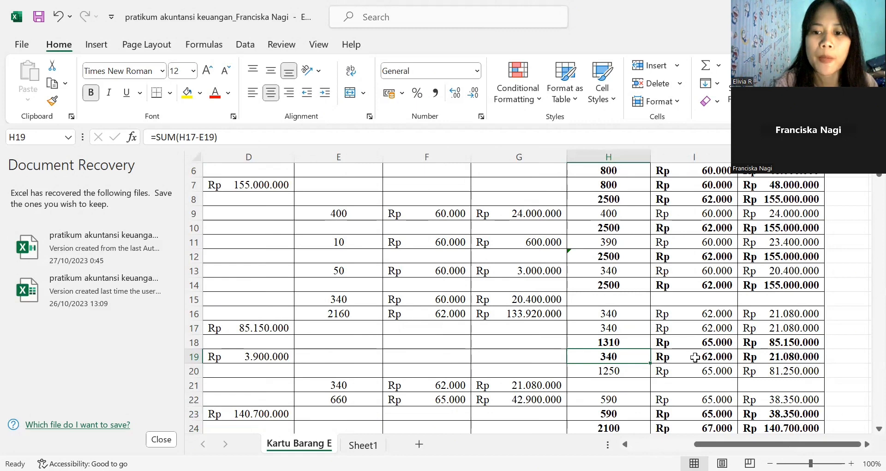
pyautogui.press('Right')
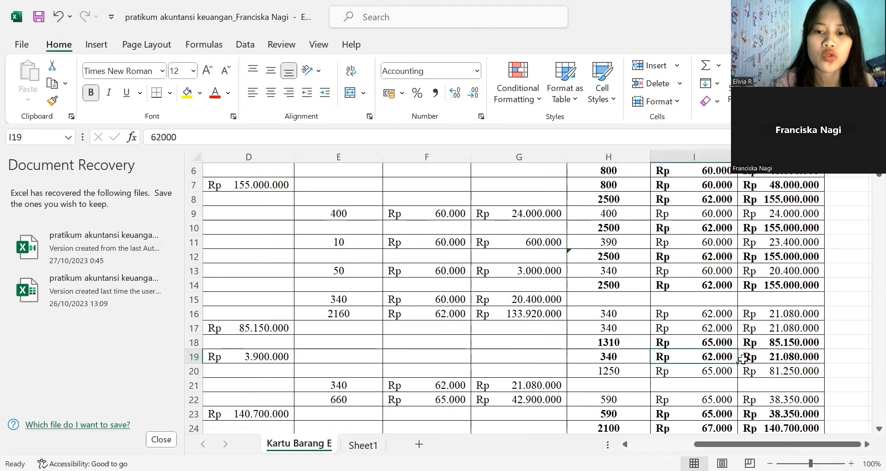
pyautogui.press('Right')
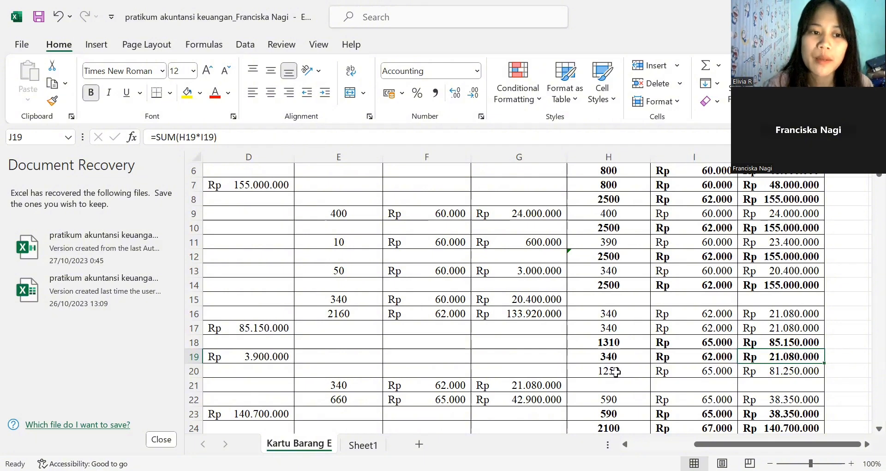
# - Check row 20's SALDO units formula against the row 18 balance
pyautogui.click(615, 372)
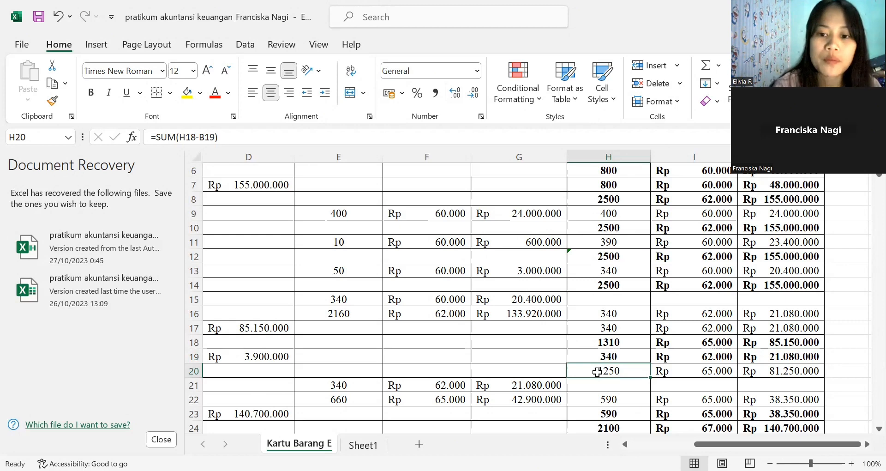
pyautogui.click(628, 349)
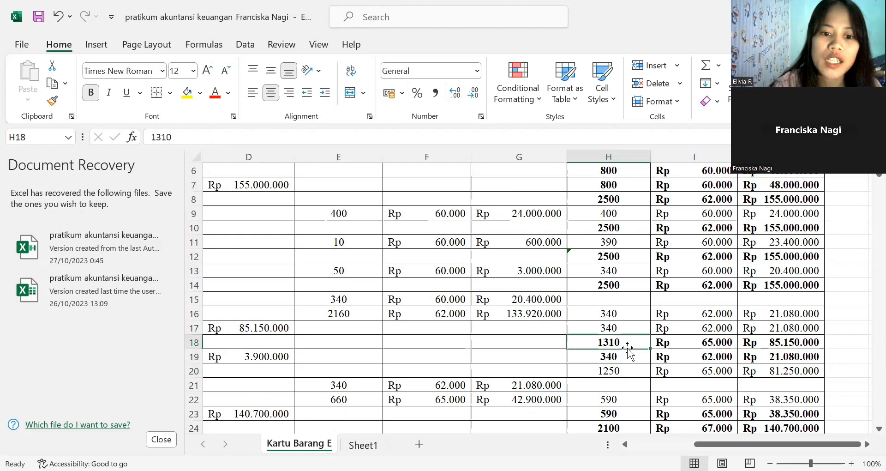
pyautogui.click(346, 385)
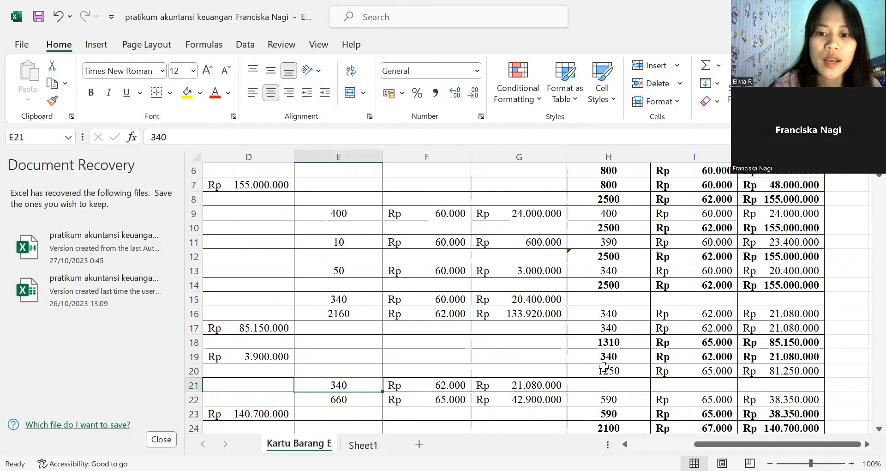
pyautogui.click(584, 370)
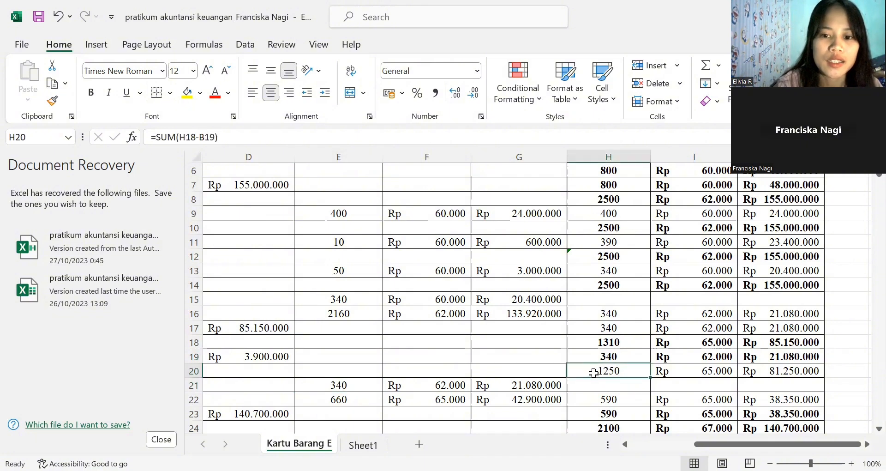
# - Check row 20's SALDO total formula against its units and unit price
pyautogui.click(688, 373)
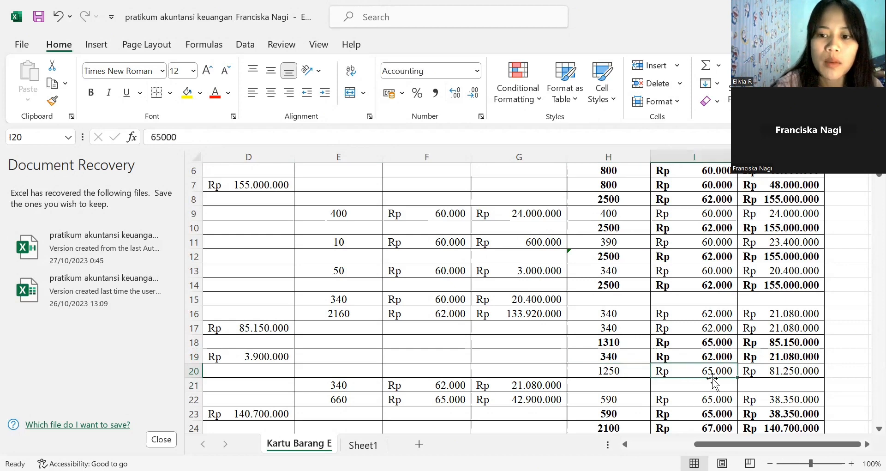
pyautogui.click(764, 375)
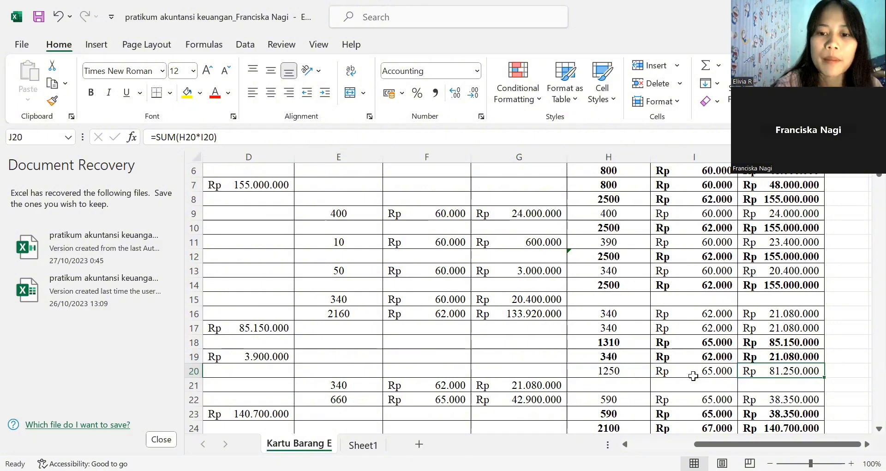
pyautogui.click(631, 365)
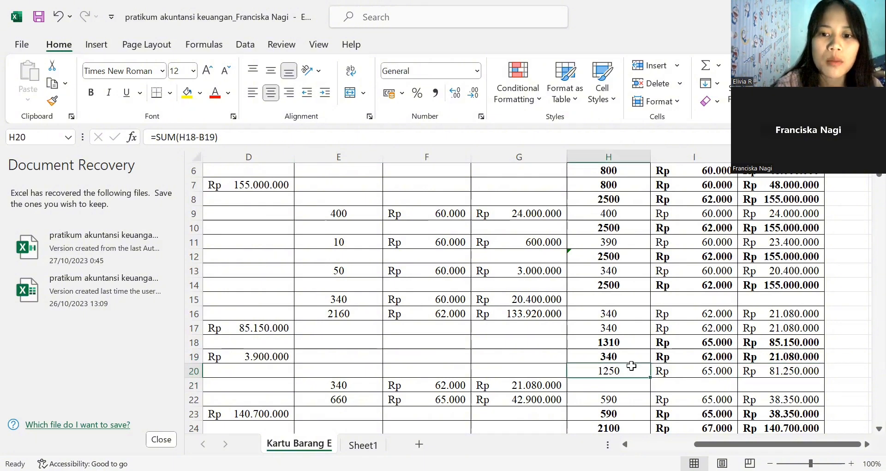
pyautogui.click(678, 371)
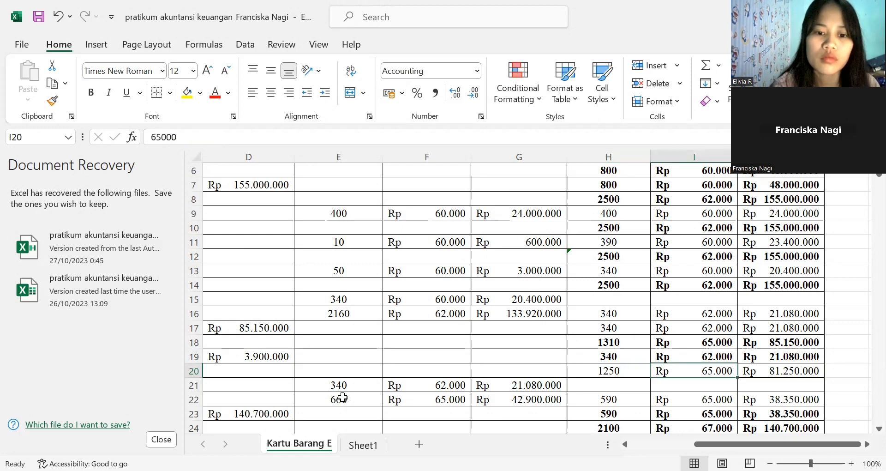
# - Locate the January 10 transaction in row 21 of the TANGGAL column
pyautogui.click(280, 385)
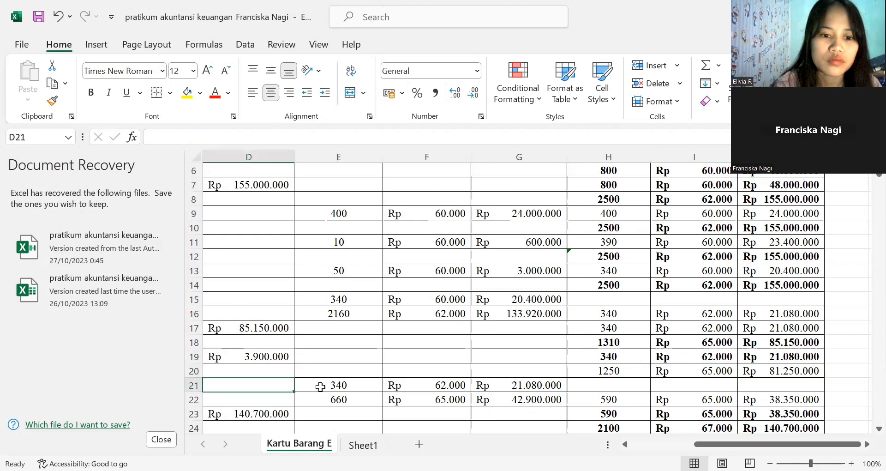
pyautogui.press('Left')
pyautogui.press('Left')
pyautogui.press('Left')
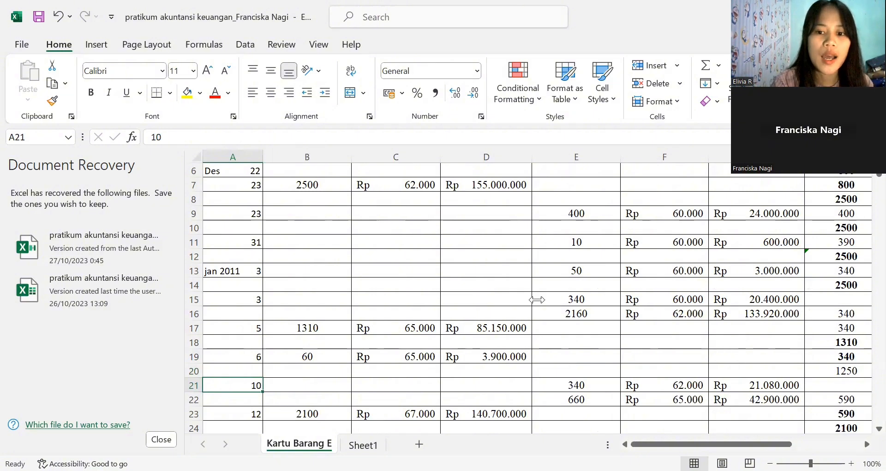
pyautogui.hotkey('alt', 'Tab')
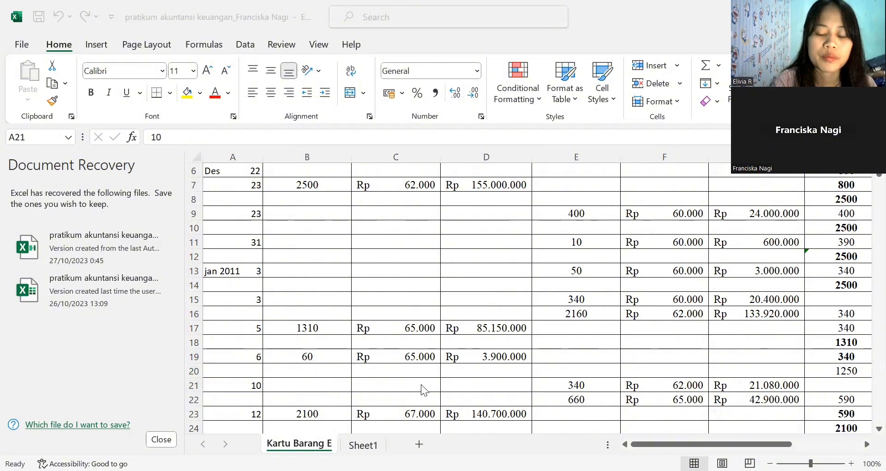
# - Check row 21's PENJUALAN total formula against its units sold and unit price
pyautogui.click(560, 385)
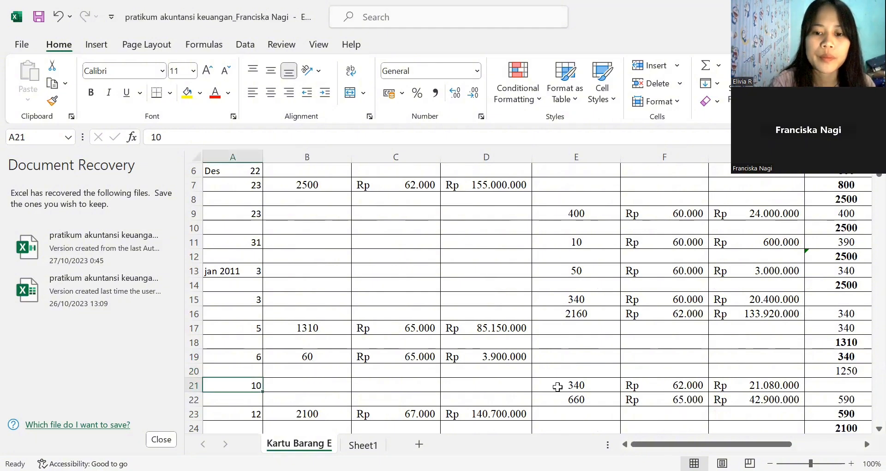
pyautogui.click(559, 385)
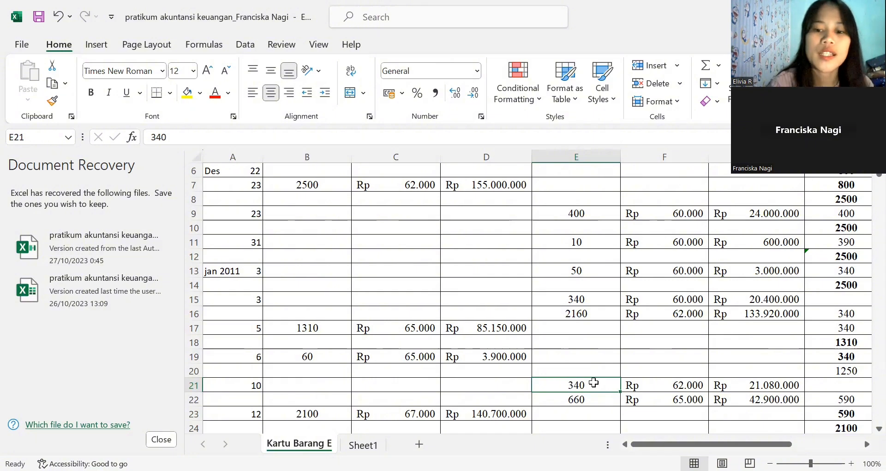
pyautogui.click(662, 386)
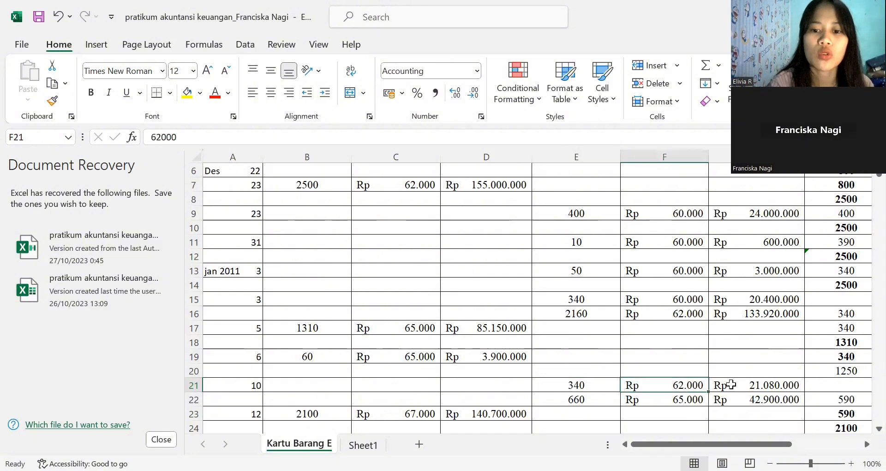
pyautogui.click(732, 383)
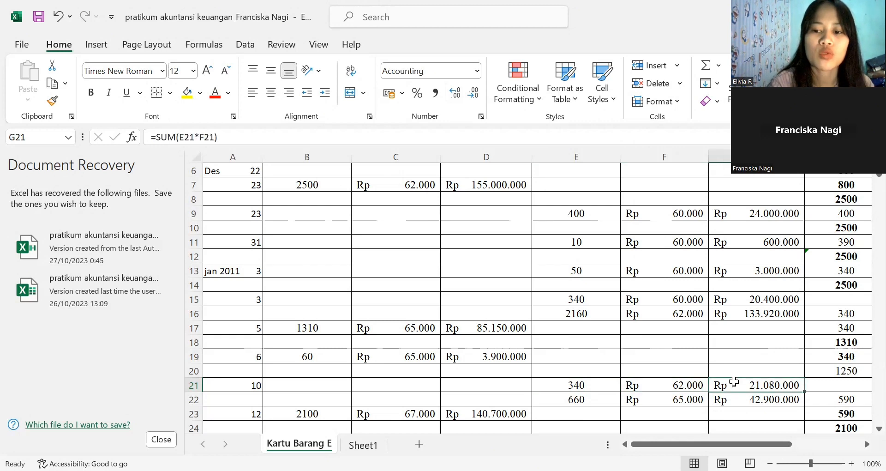
pyautogui.click(590, 389)
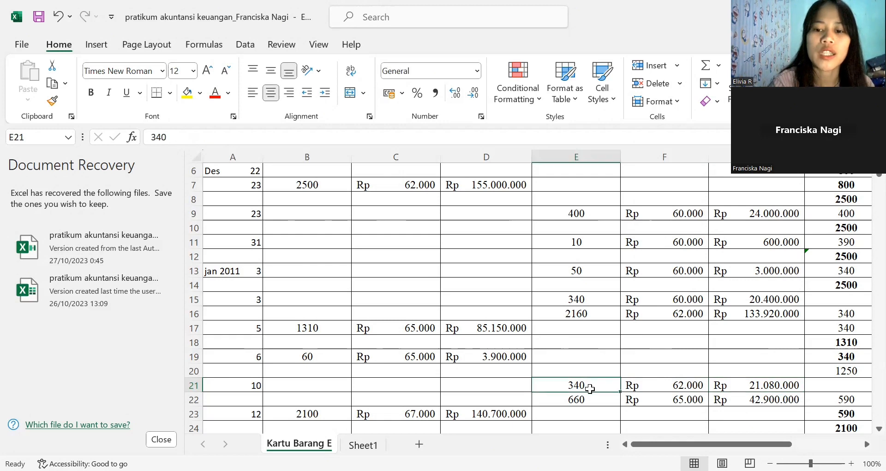
pyautogui.click(661, 385)
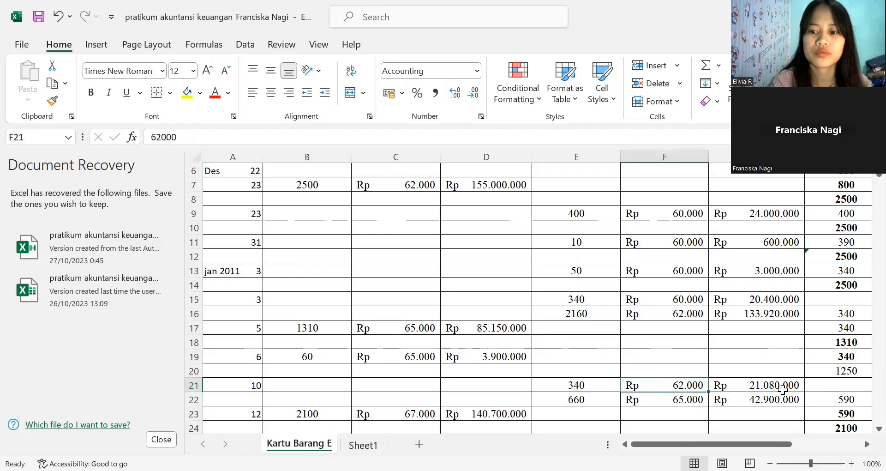
# - Check the SALDO units, unit price and total cells of row 21
pyautogui.click(829, 390)
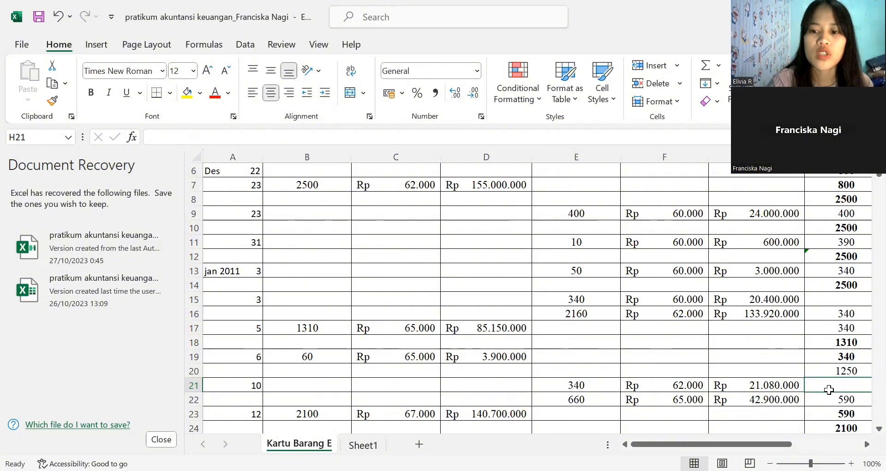
pyautogui.press('Right')
pyautogui.press('Right')
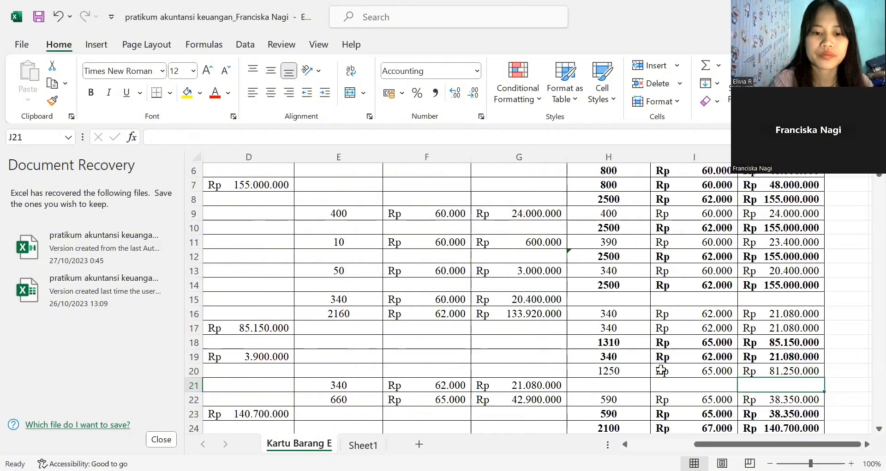
# - Check row 22's units sold and unit price against its TANGGAL cell
pyautogui.click(342, 398)
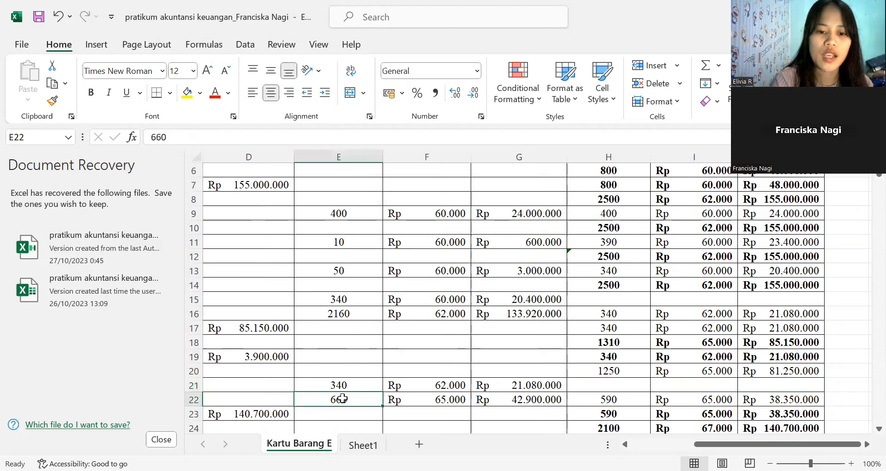
pyautogui.press('Left')
pyautogui.press('Left')
pyautogui.press('Left')
pyautogui.press('Left')
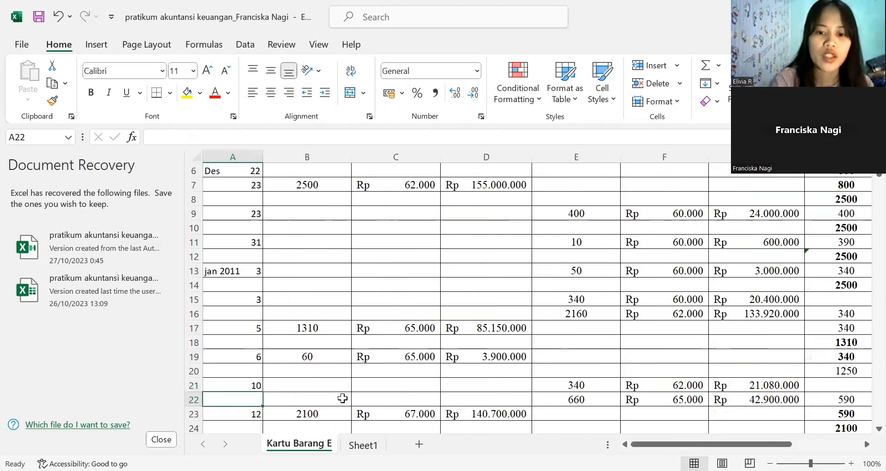
pyautogui.press('Right')
pyautogui.press('Right')
pyautogui.press('Right')
pyautogui.press('Right')
pyautogui.press('Right')
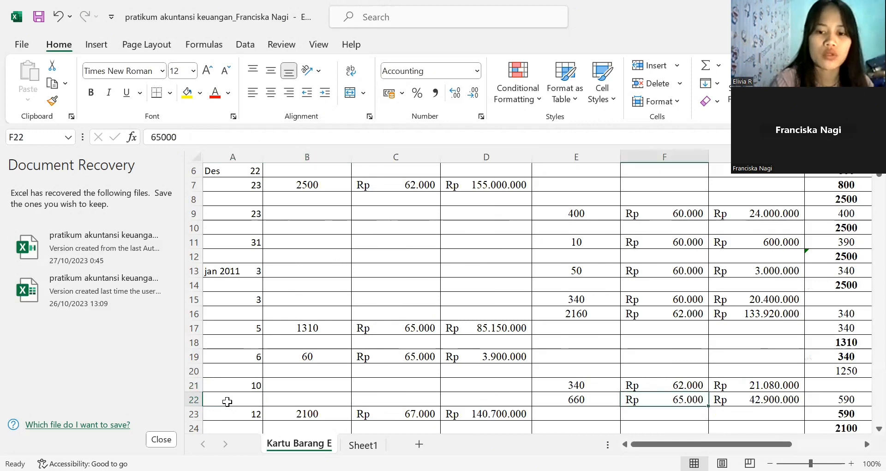
# - Replace the units sold in E22 with the formula =SUM(1000-E21)
pyautogui.click(587, 398)
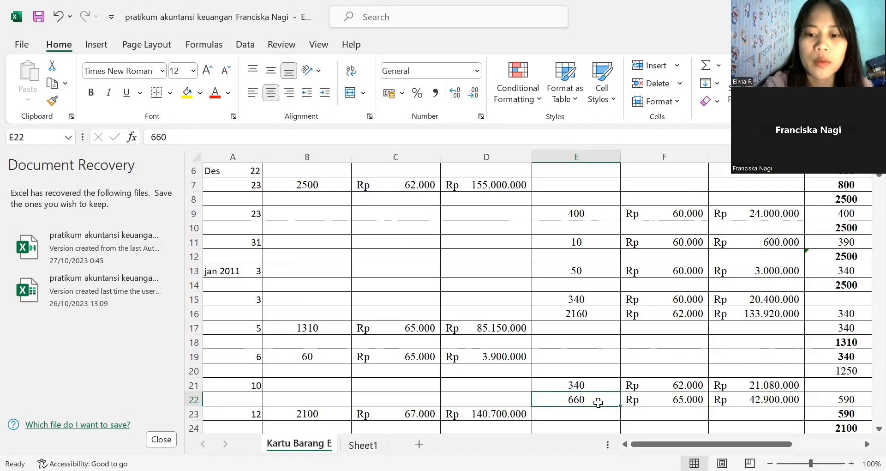
pyautogui.doubleClick(598, 403)
pyautogui.press('BackSpace')
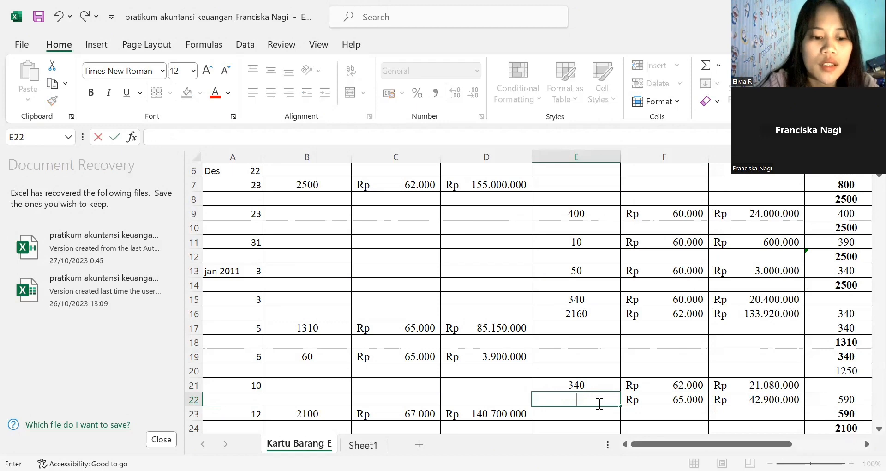
pyautogui.write('=')
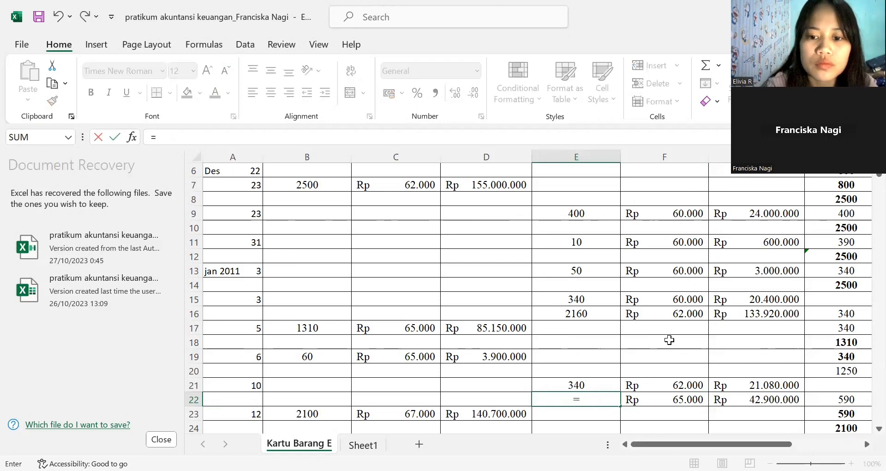
pyautogui.write('sum')
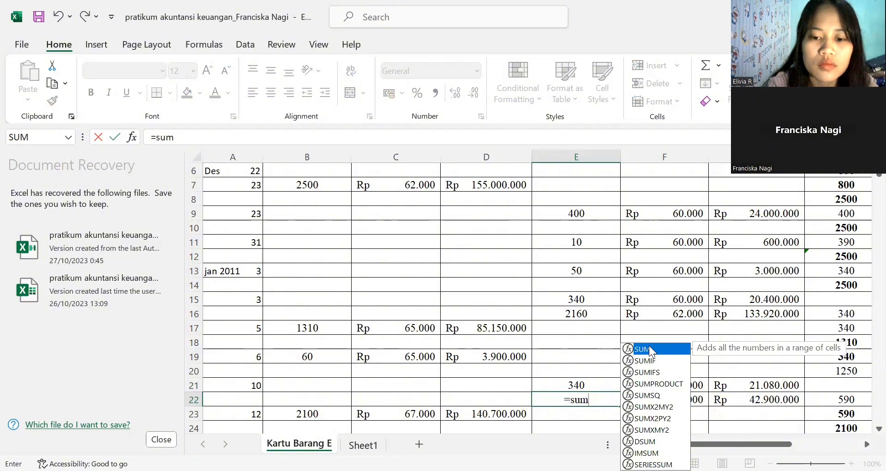
pyautogui.doubleClick(649, 349)
pyautogui.click(648, 345)
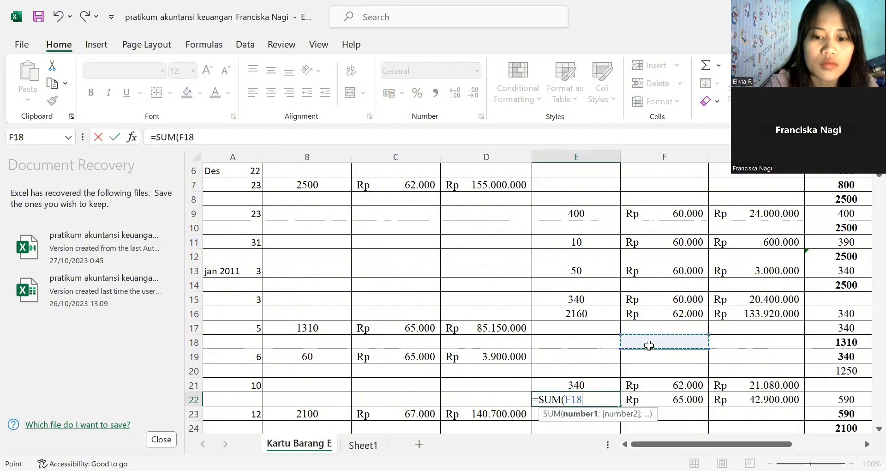
pyautogui.press('BackSpace')
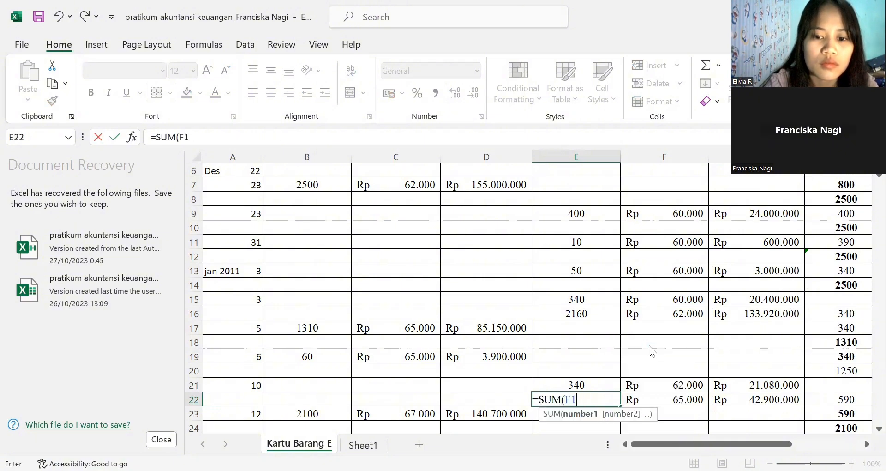
pyautogui.press('BackSpace')
pyautogui.press('BackSpace')
pyautogui.write('100')
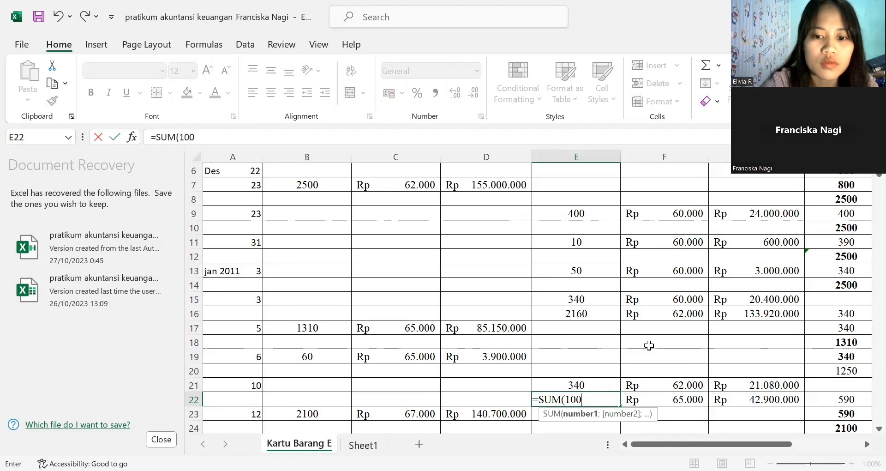
pyautogui.write('0-')
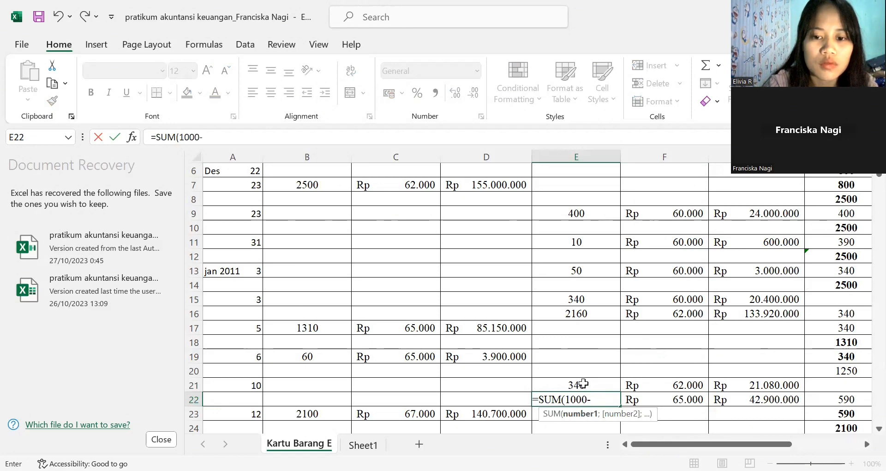
pyautogui.click(583, 383)
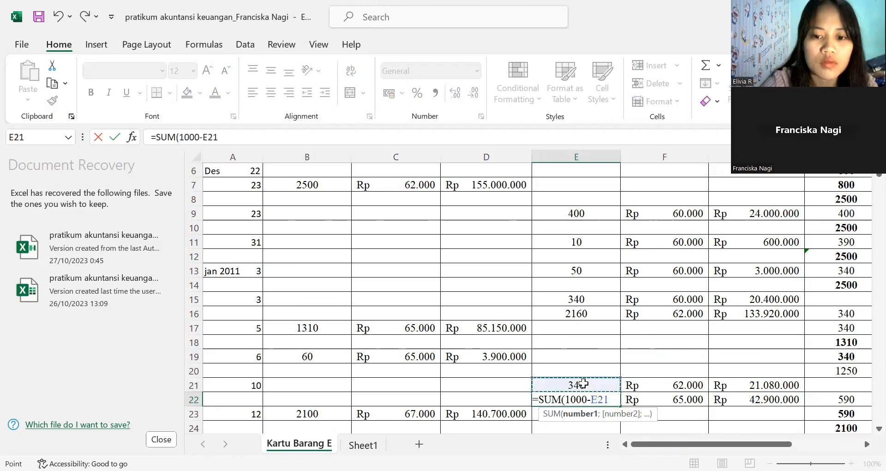
pyautogui.press('Return')
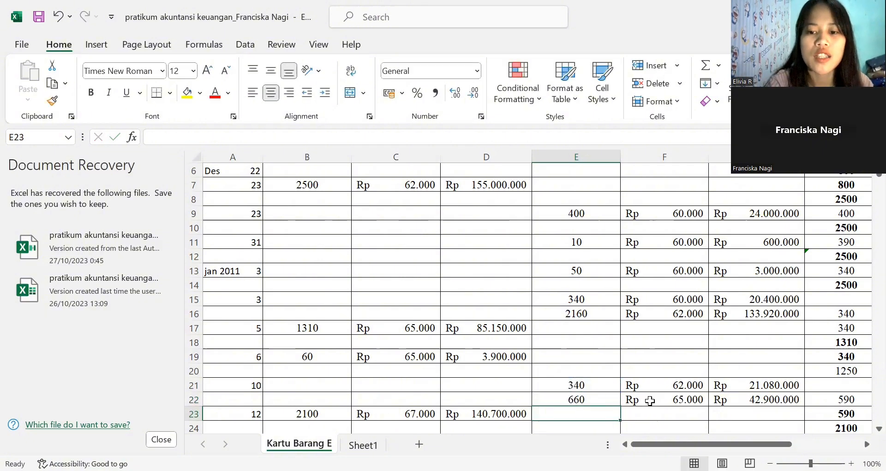
# - Check row 22's PENJUALAN total formula against its units sold and unit price
pyautogui.click(649, 401)
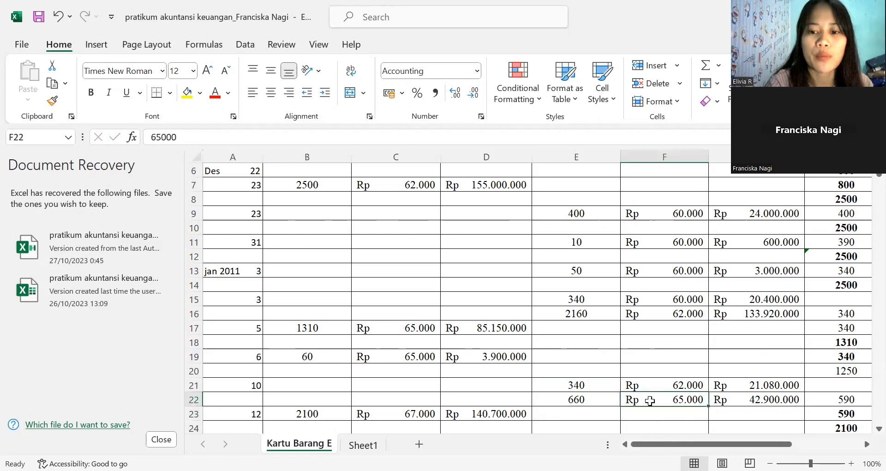
pyautogui.click(732, 400)
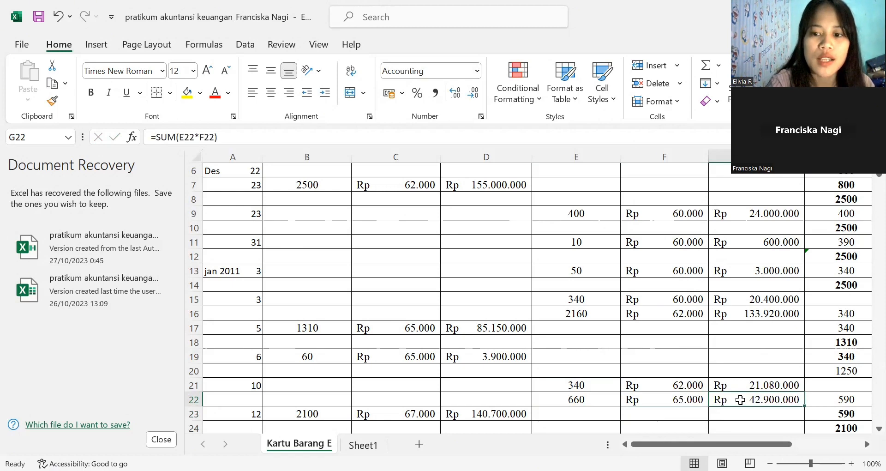
pyautogui.click(589, 400)
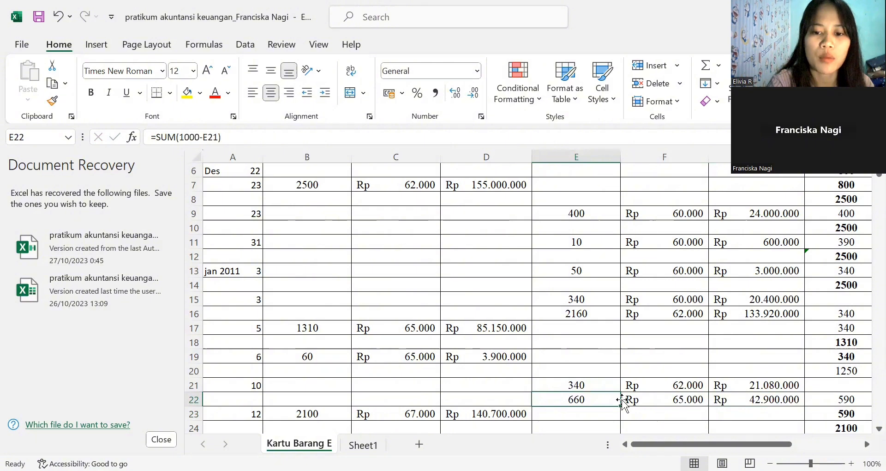
pyautogui.click(685, 399)
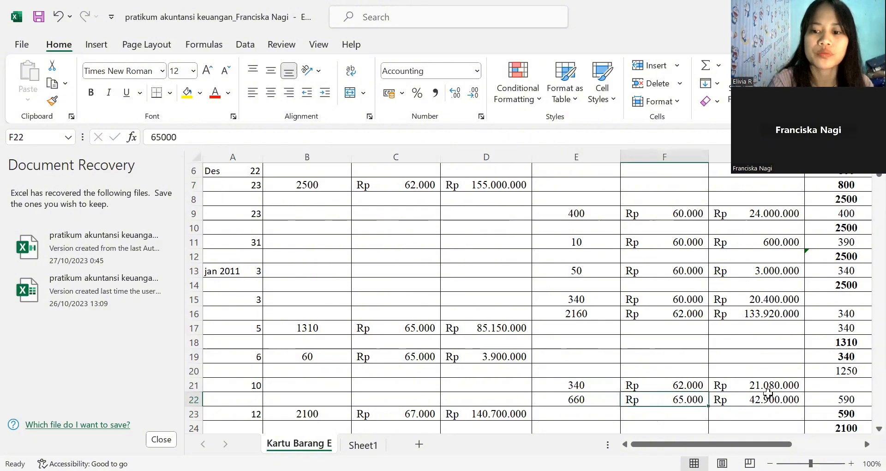
# - Check the SALDO units, unit price and total cells of row 22
pyautogui.click(854, 398)
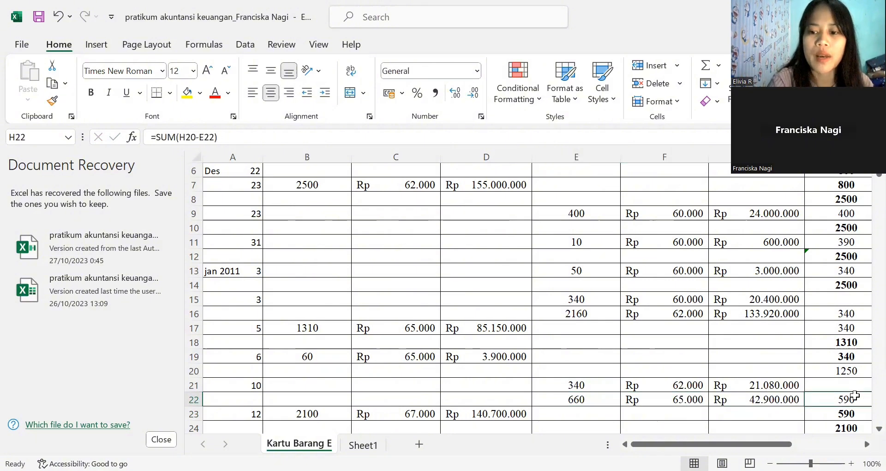
pyautogui.press('Right')
pyautogui.press('Right')
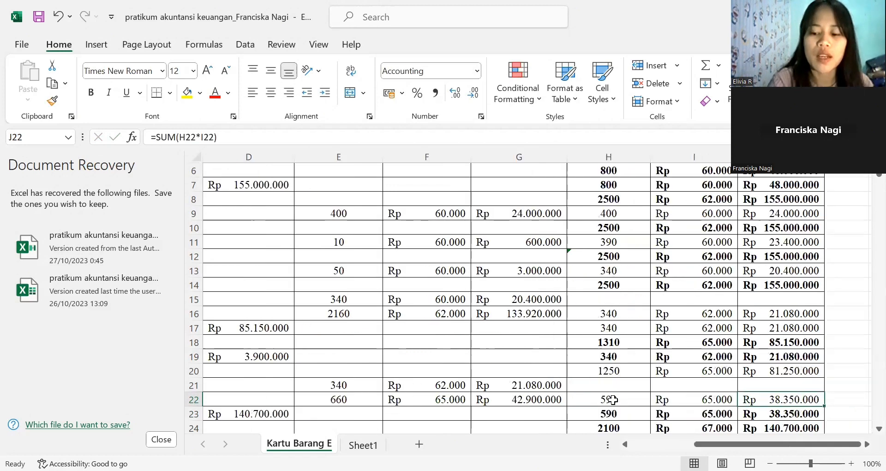
# - Trace row 22's SALDO units formula back to the balance in H20 and the units sold in E22
pyautogui.click(612, 399)
pyautogui.press('Down')
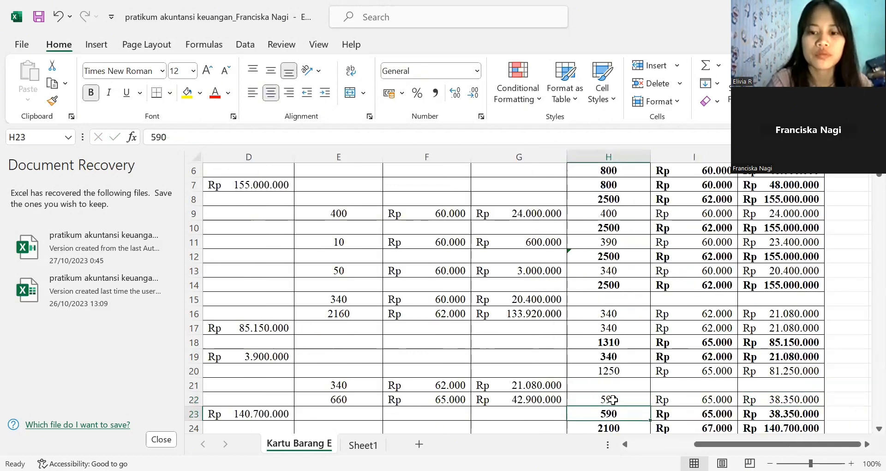
pyautogui.press('Down')
pyautogui.press('Down')
pyautogui.press('Down')
pyautogui.press('Down')
pyautogui.press('Down')
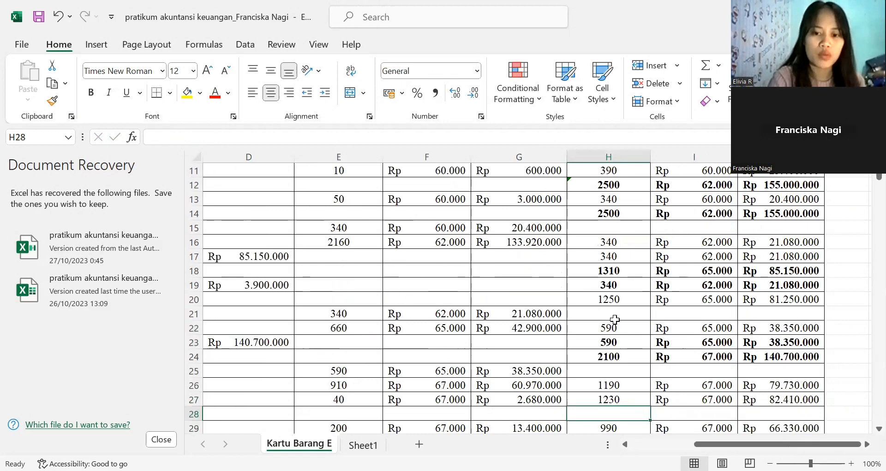
pyautogui.click(612, 322)
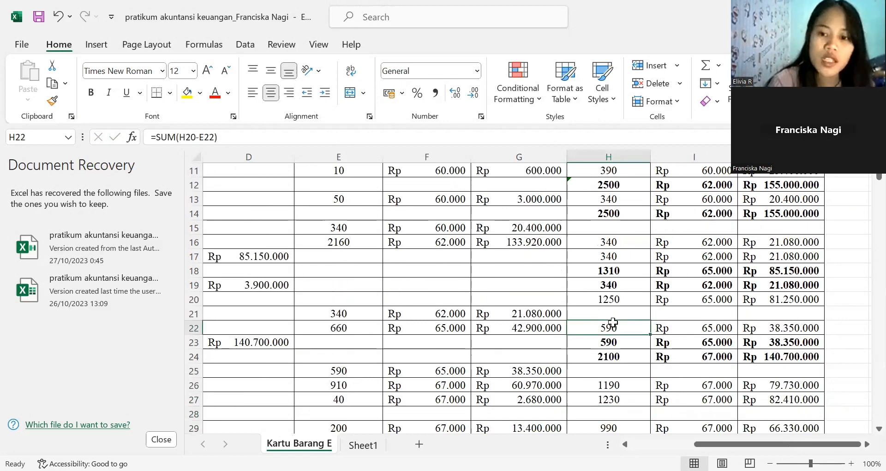
pyautogui.click(607, 299)
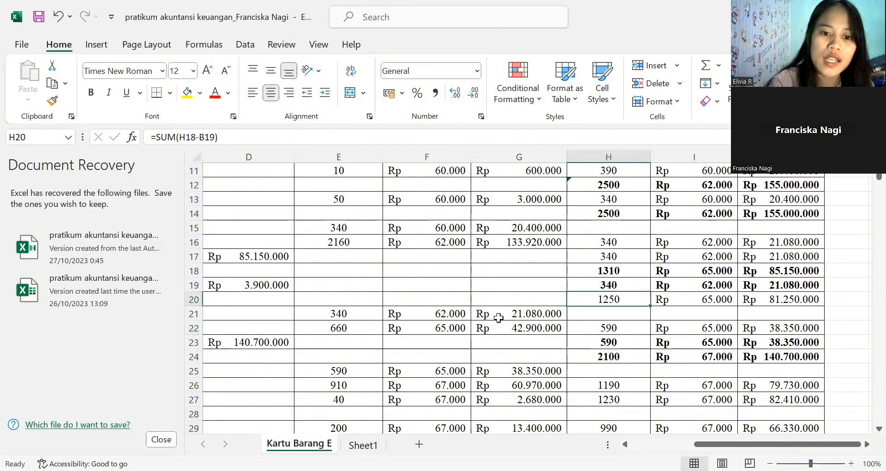
pyautogui.click(361, 328)
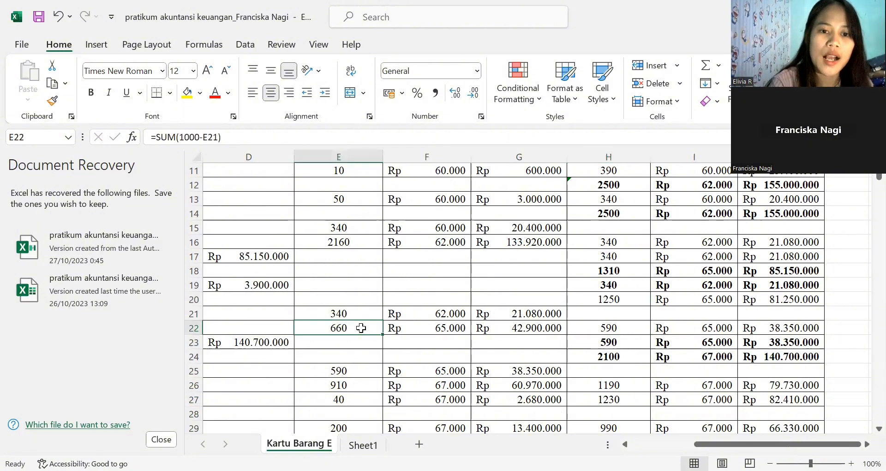
pyautogui.click(607, 327)
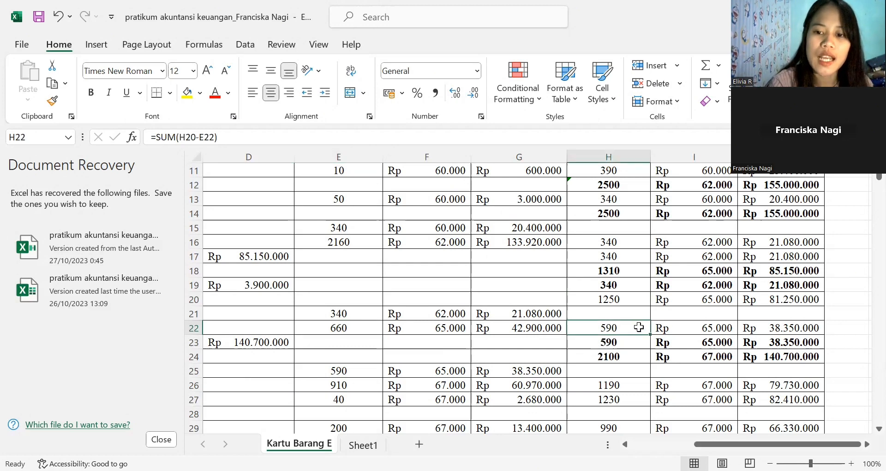
# - Check row 22's SALDO total formula against its units and unit price
pyautogui.click(681, 327)
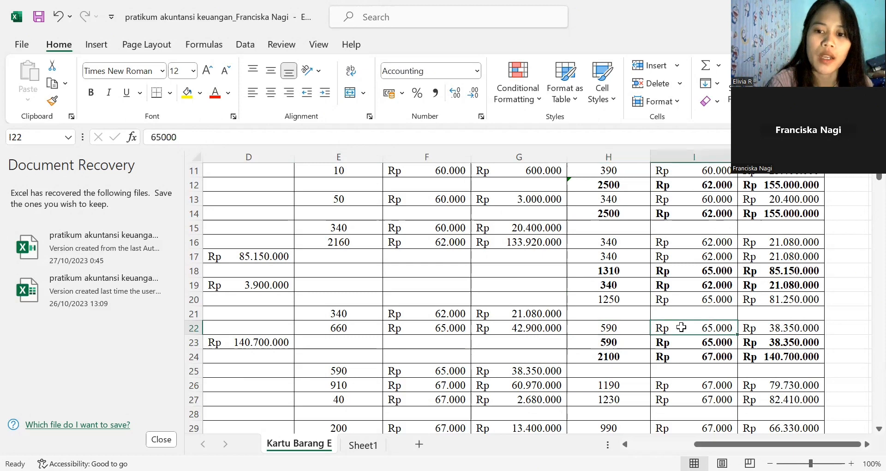
pyautogui.click(757, 327)
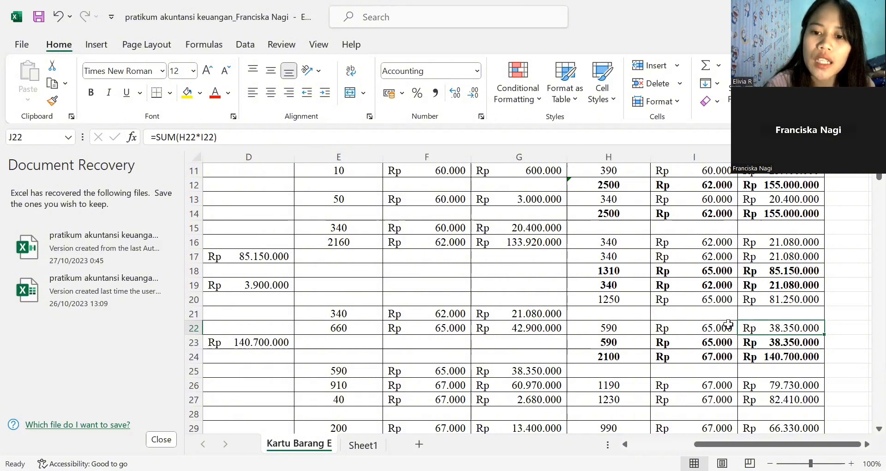
pyautogui.click(623, 328)
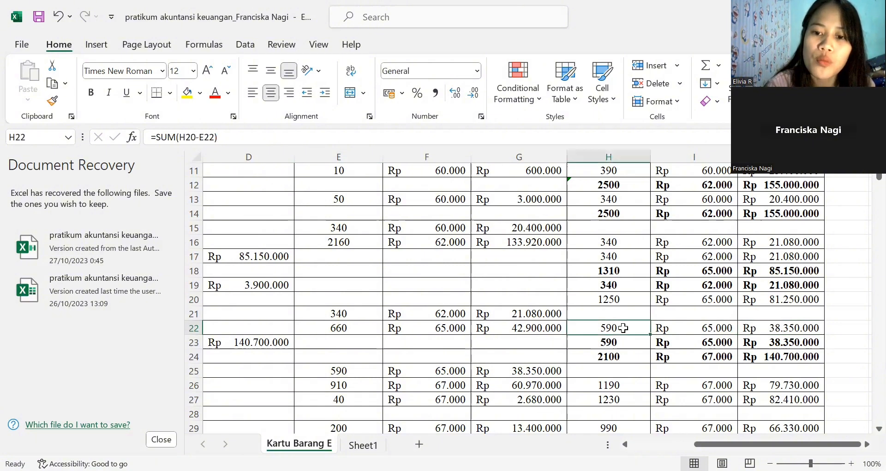
pyautogui.click(683, 332)
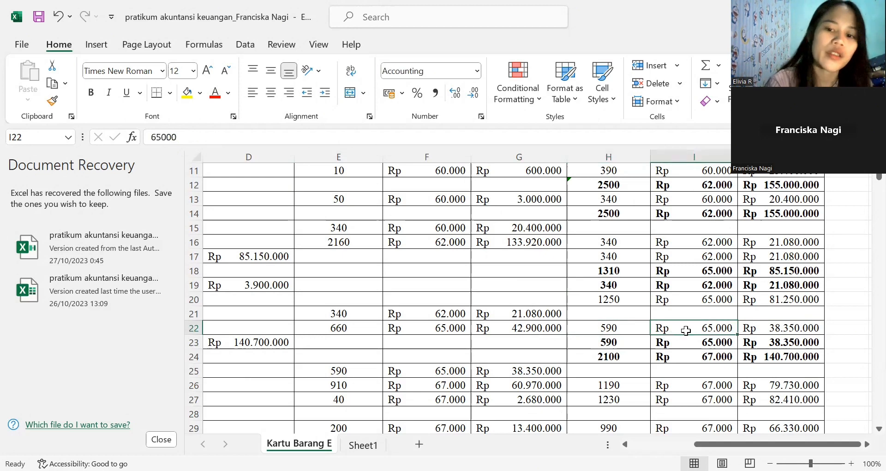
# - Check the SALDO units, unit price and total formula of row 23
pyautogui.click(591, 341)
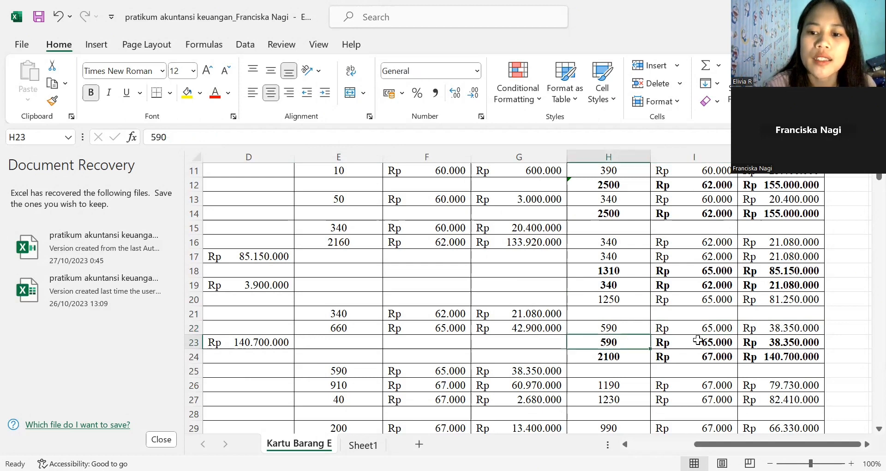
pyautogui.press('Right')
pyautogui.click(741, 342)
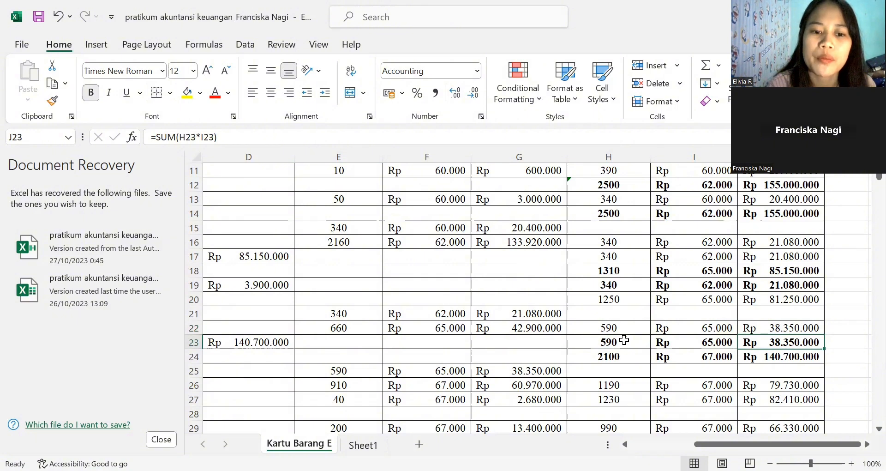
pyautogui.click(624, 340)
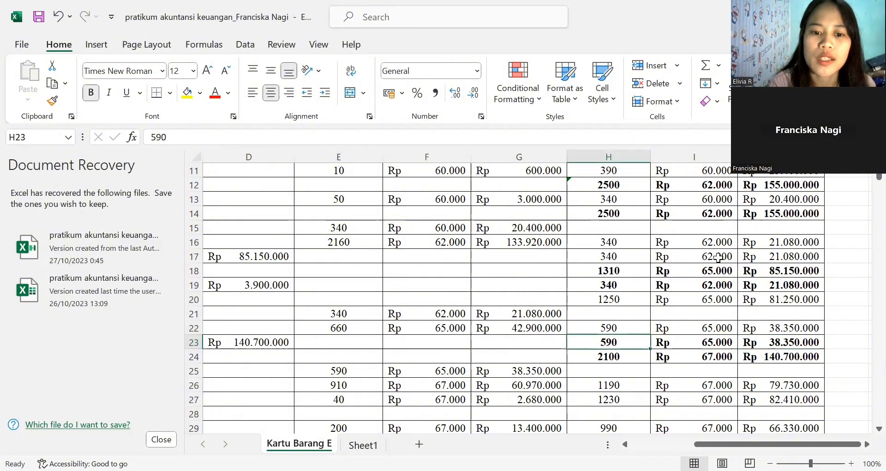
# - Locate the January 12 transaction in row 23 and check its purchased units in column B
pyautogui.click(249, 340)
pyautogui.press('Left')
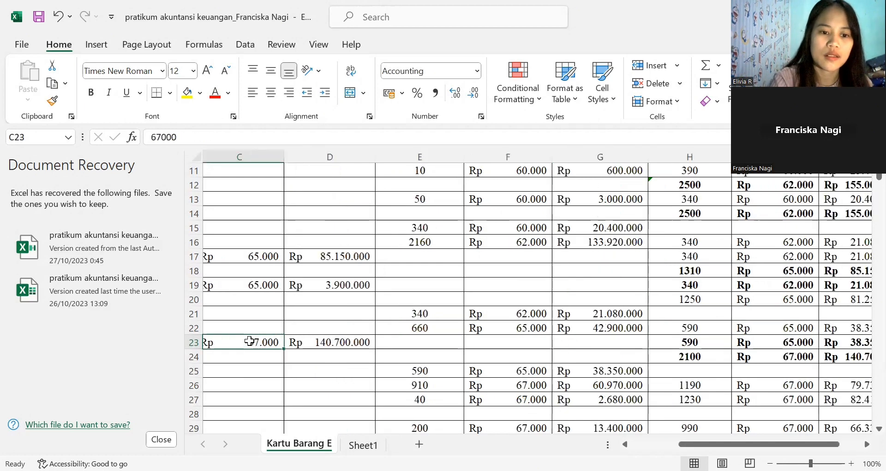
pyautogui.press('Left')
pyautogui.press('Left')
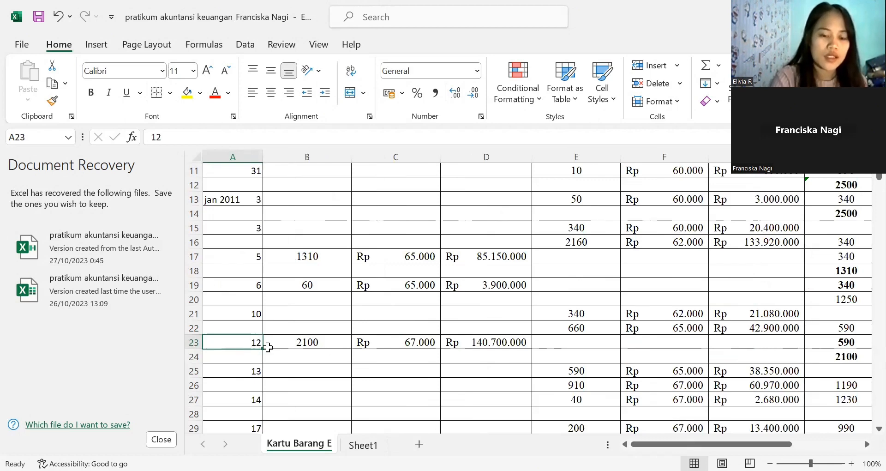
pyautogui.click(305, 340)
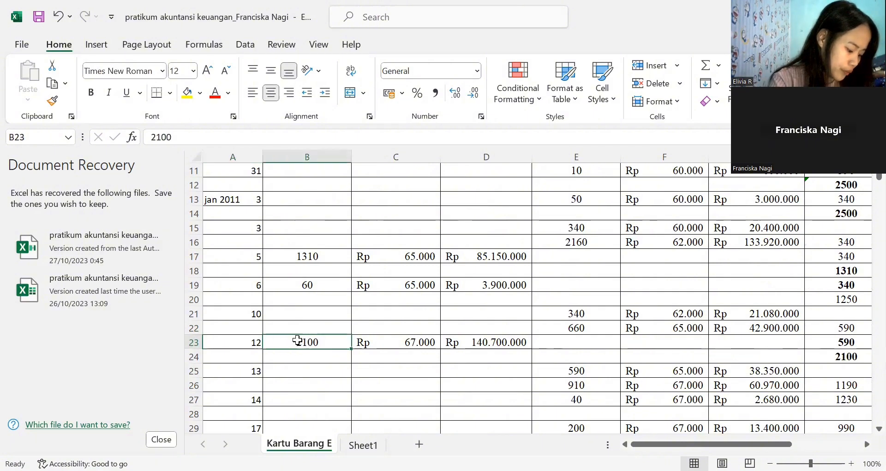
# - Check the purchase total formula in D23 against row 23's purchased units and unit price
pyautogui.click(381, 340)
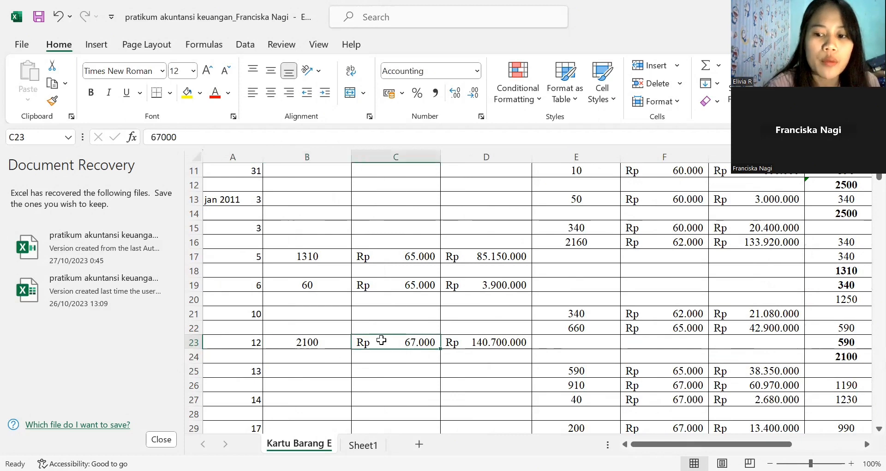
pyautogui.click(466, 342)
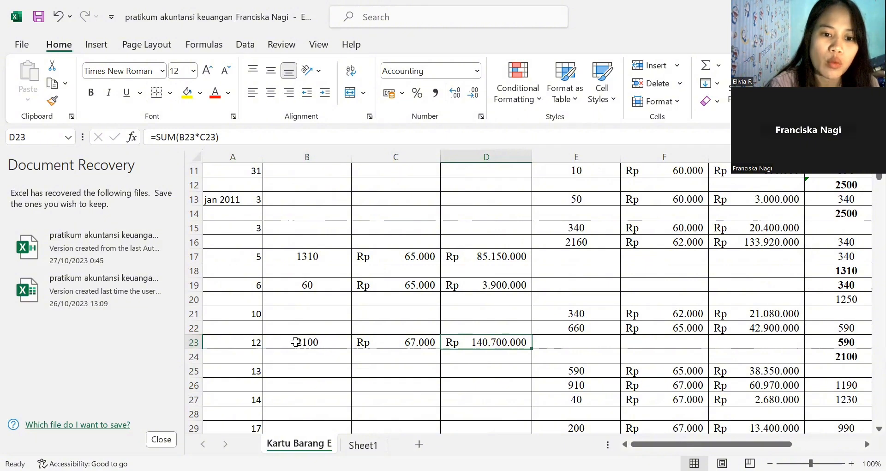
pyautogui.press('Left')
pyautogui.press('Left')
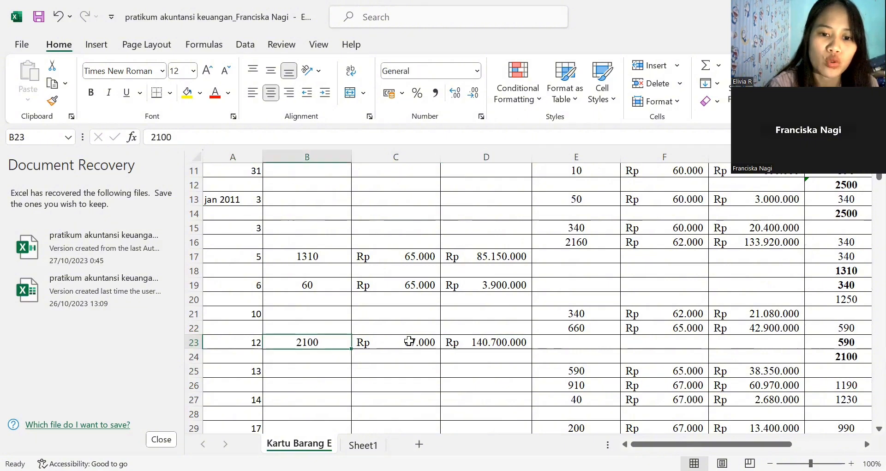
pyautogui.press('Right')
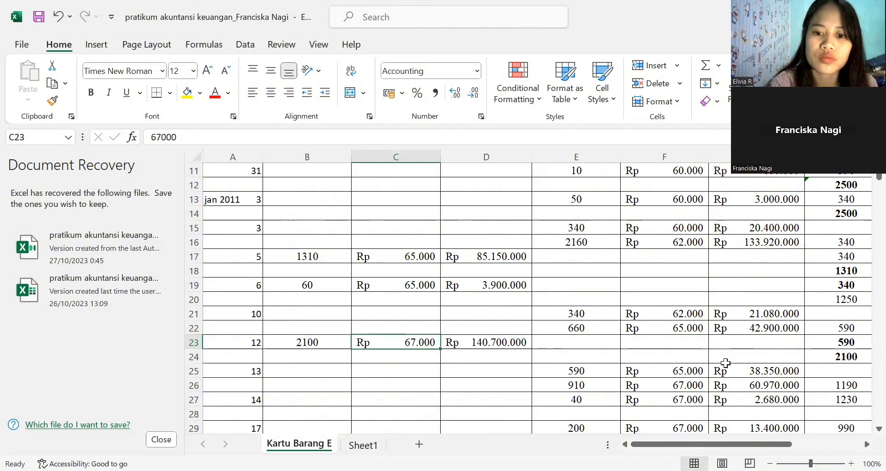
# - Compare row 24's SALDO units, unit price and total formula with the January 12 purchase total in D23
pyautogui.click(835, 356)
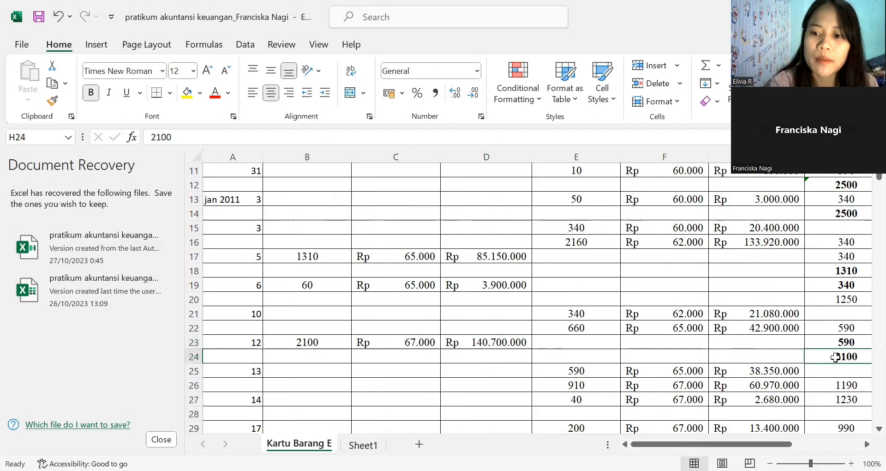
pyautogui.press('Down')
pyautogui.press('Down')
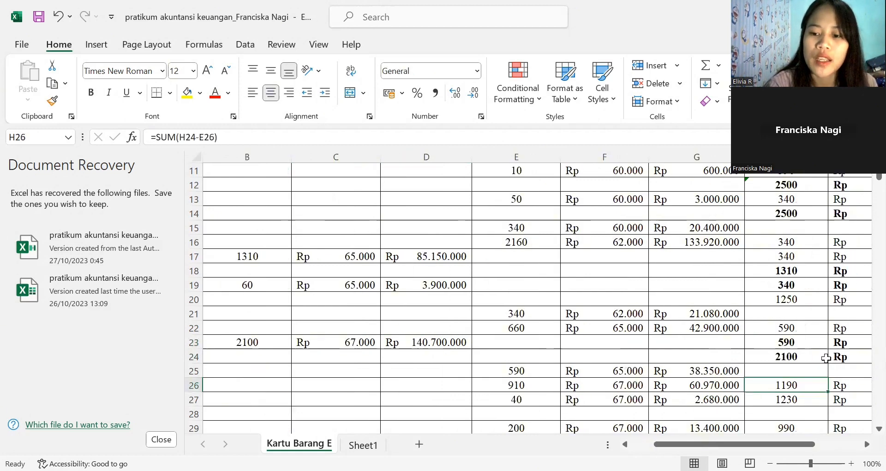
pyautogui.press('Right')
pyautogui.press('Right')
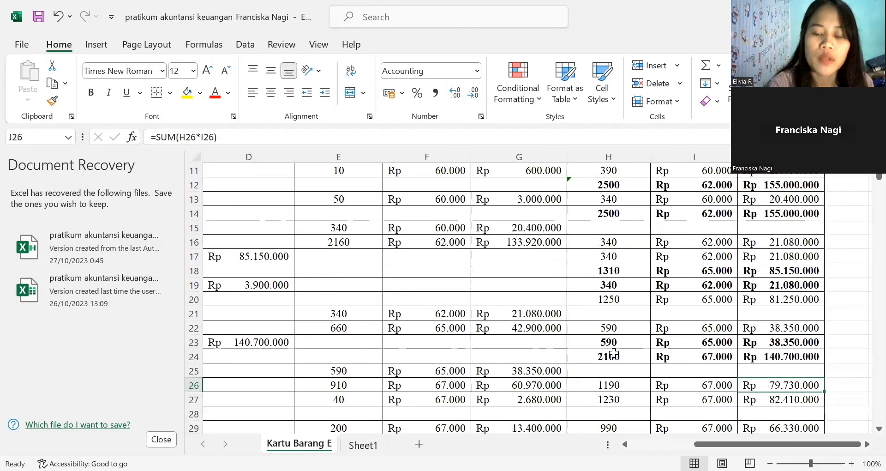
pyautogui.click(614, 353)
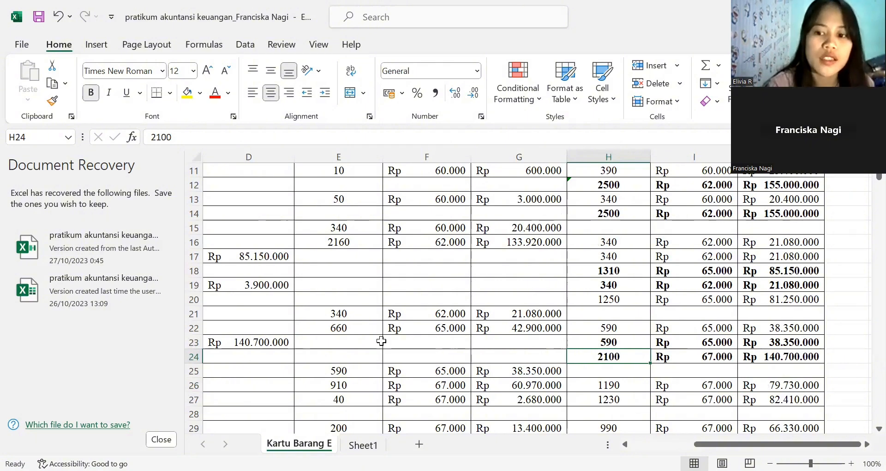
pyautogui.click(228, 344)
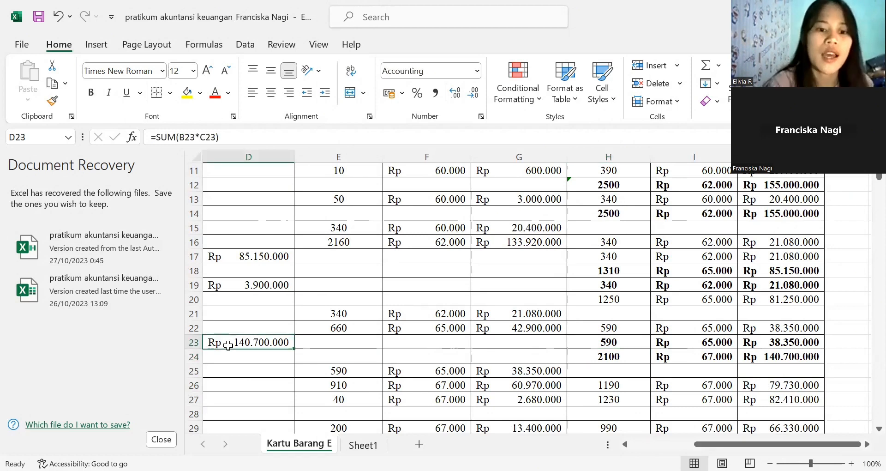
pyautogui.click(599, 358)
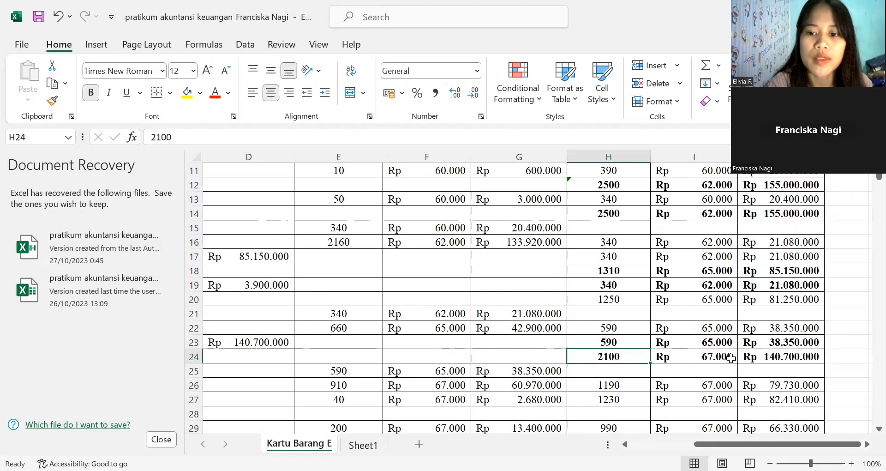
pyautogui.press('Right')
pyautogui.click(792, 356)
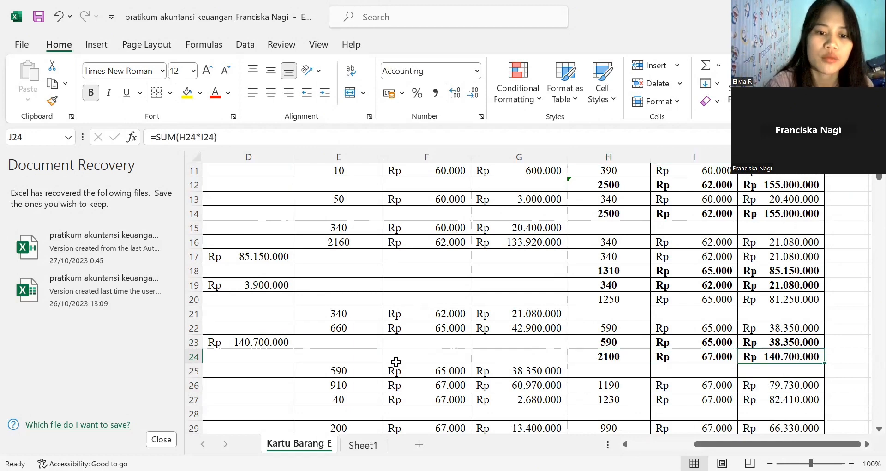
# - Check the sold units in E25 and trace row 25 back to its transaction date in column A
pyautogui.click(346, 367)
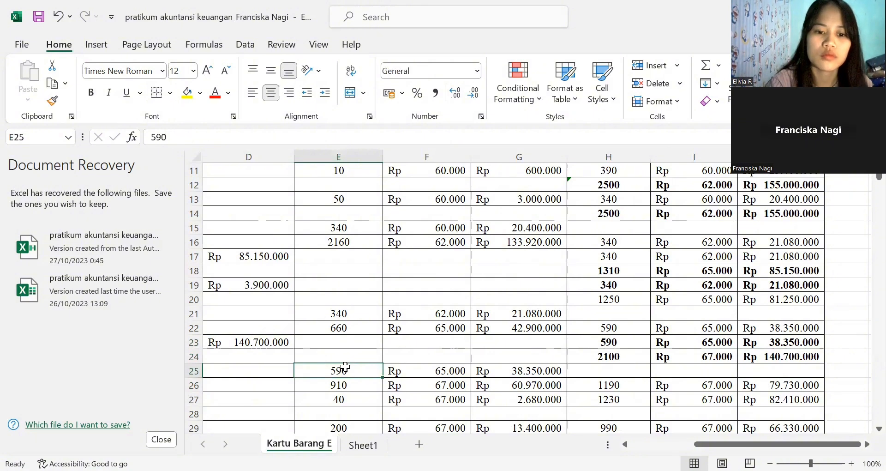
pyautogui.press('Left')
pyautogui.press('Left')
pyautogui.press('Left')
pyautogui.press('Left')
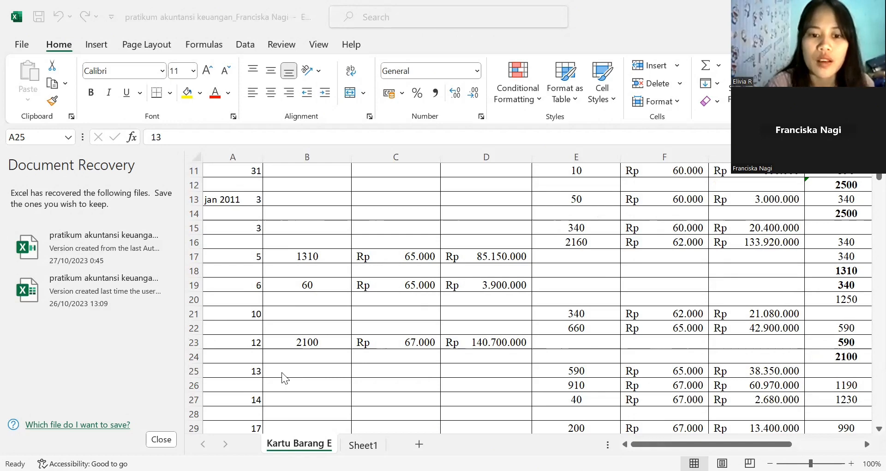
# - Check row 25's sales total formula against its sold units and unit price, and look across its SALDO cells
pyautogui.click(443, 371)
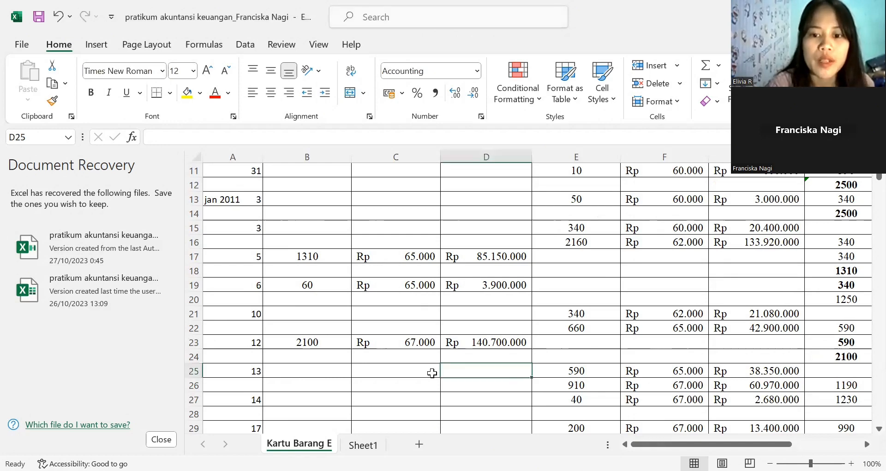
pyautogui.click(573, 368)
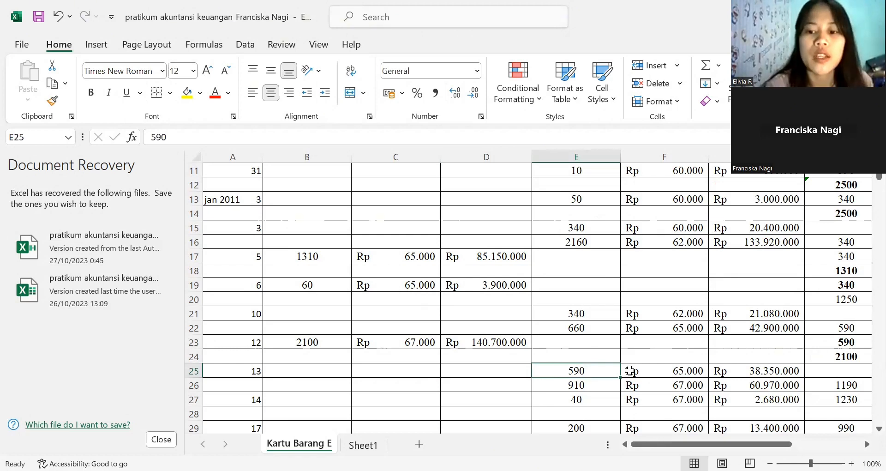
pyautogui.click(661, 371)
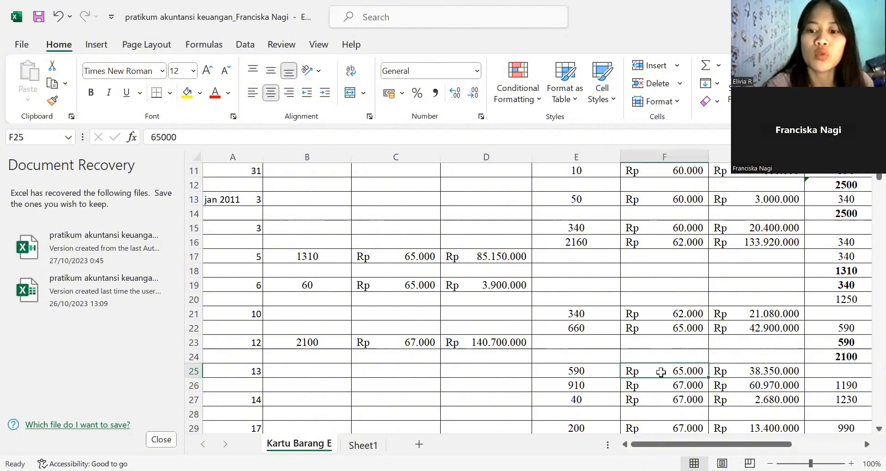
pyautogui.click(735, 370)
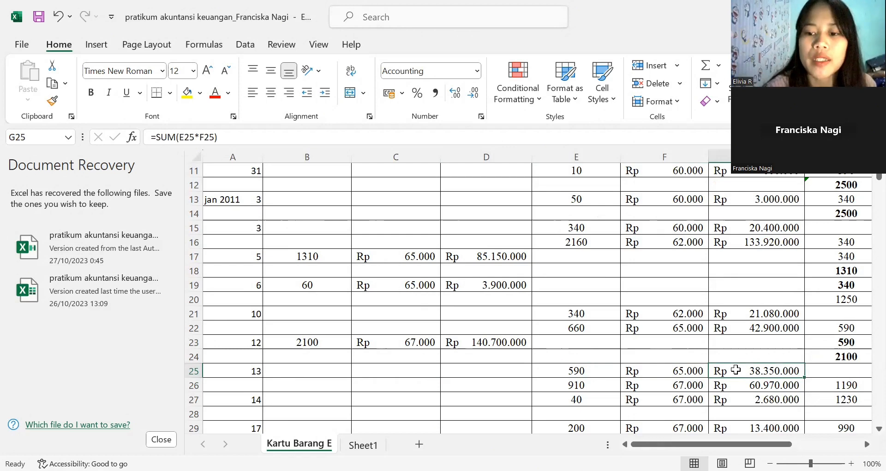
pyautogui.click(558, 373)
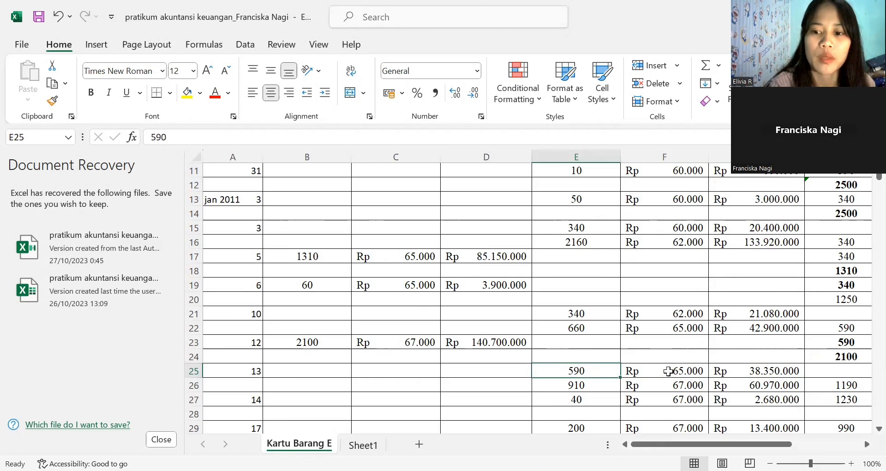
pyautogui.press('Right')
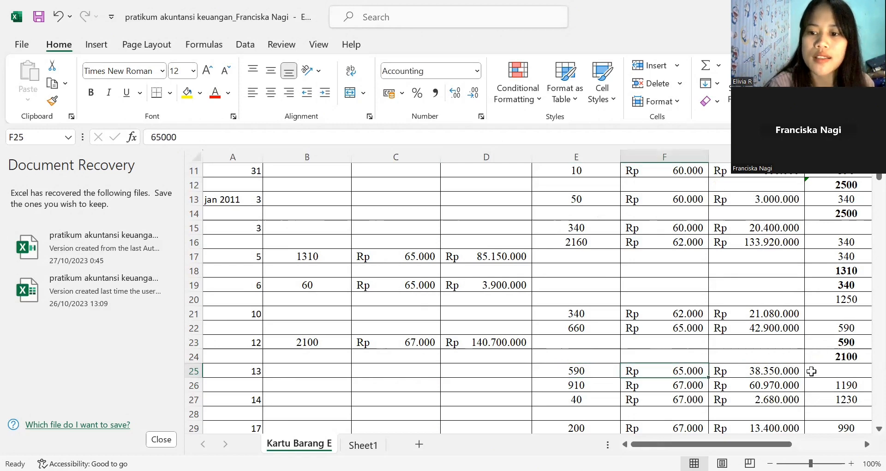
pyautogui.click(811, 371)
pyautogui.press('Right')
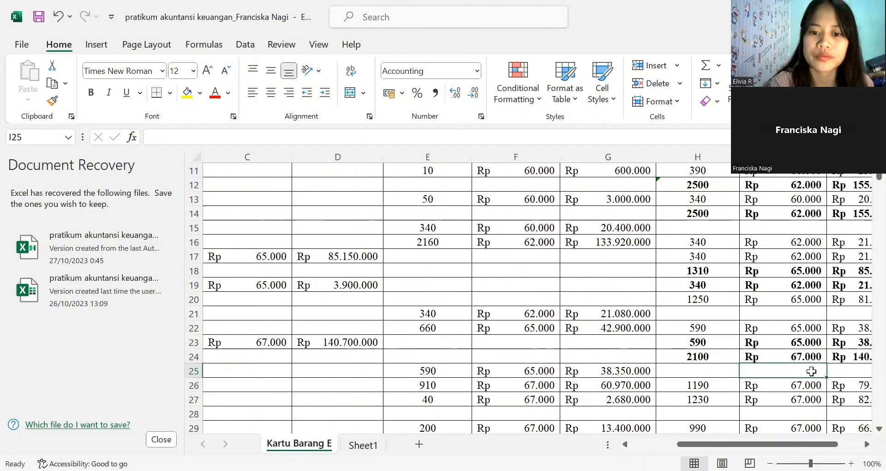
pyautogui.press('Right')
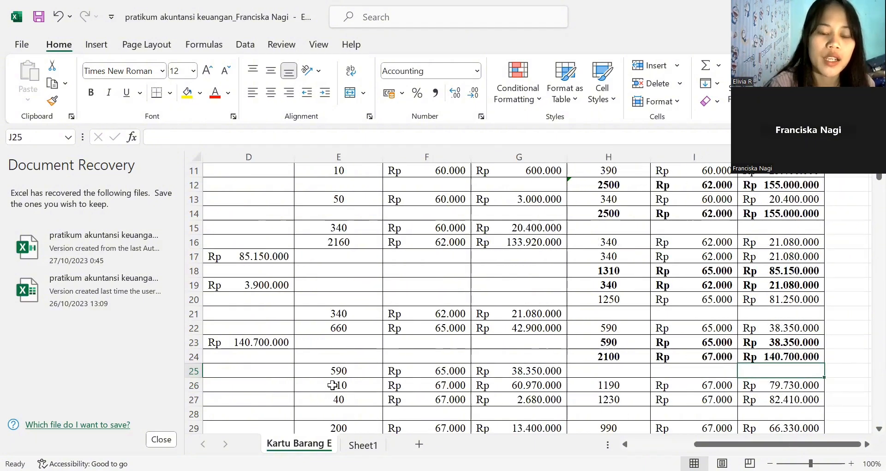
# - Check the sold units formula in E26 and row 26's sales total formula against its units and unit price
pyautogui.click(322, 384)
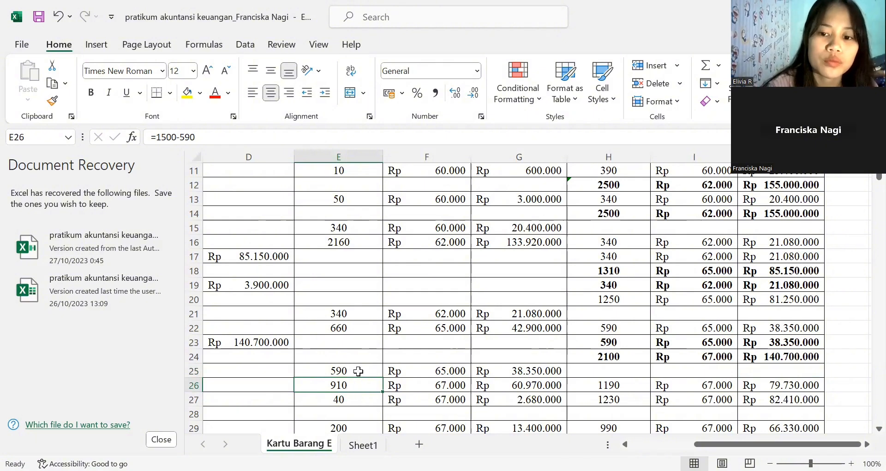
pyautogui.click(412, 387)
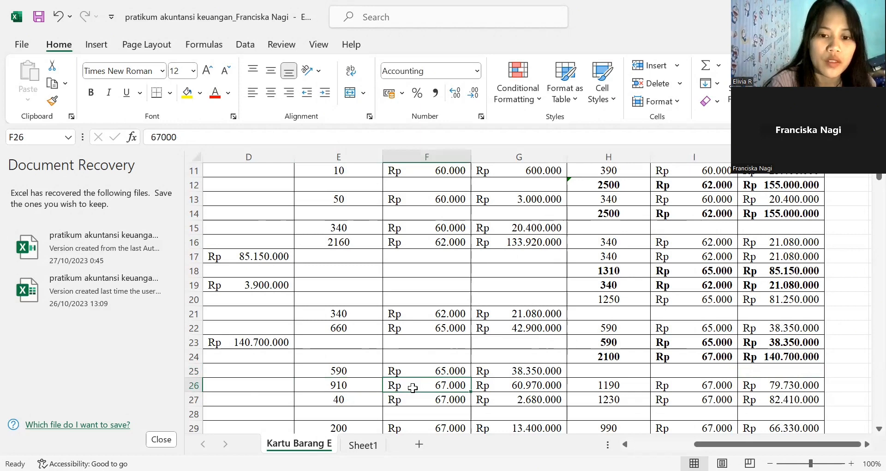
pyautogui.click(498, 387)
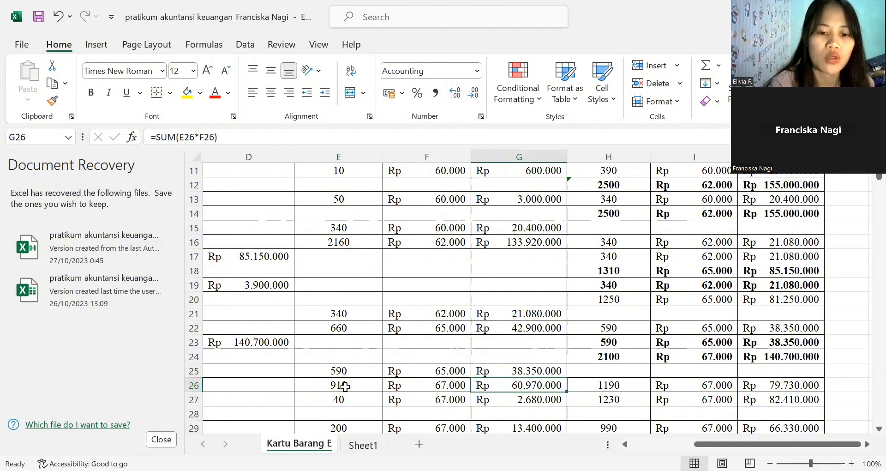
pyautogui.click(364, 386)
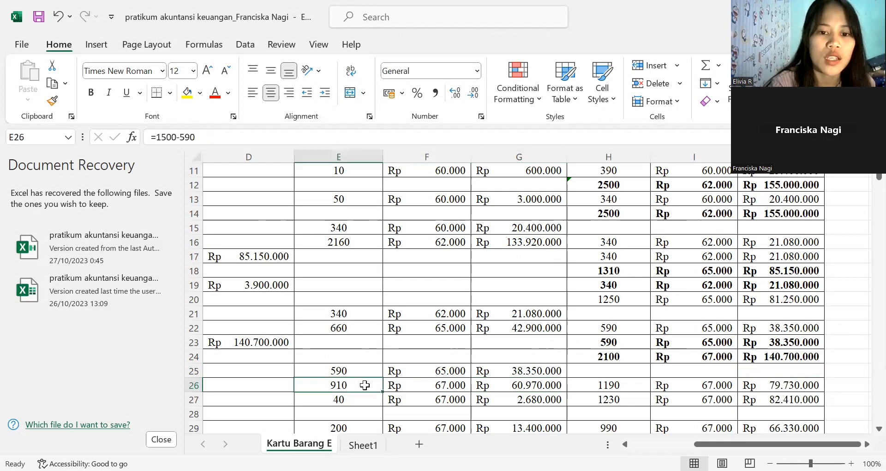
pyautogui.click(425, 388)
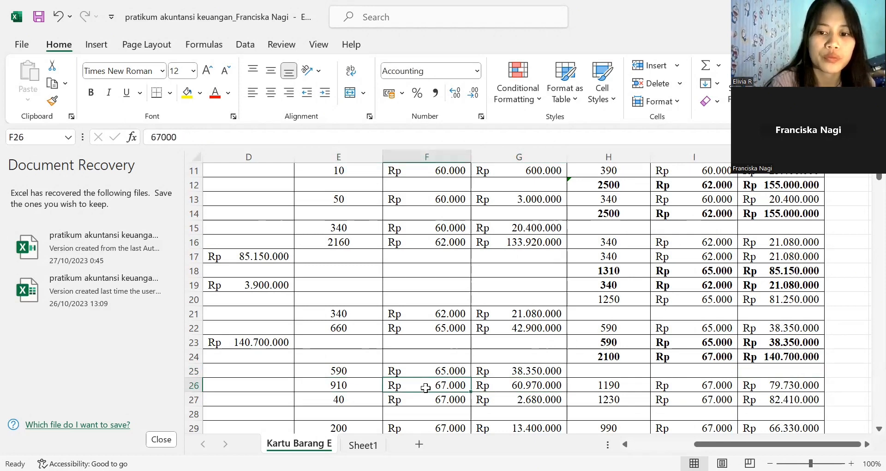
# - Trace row 26's SALDO units formula back to the balance in H24 and the units sold in E26
pyautogui.click(607, 387)
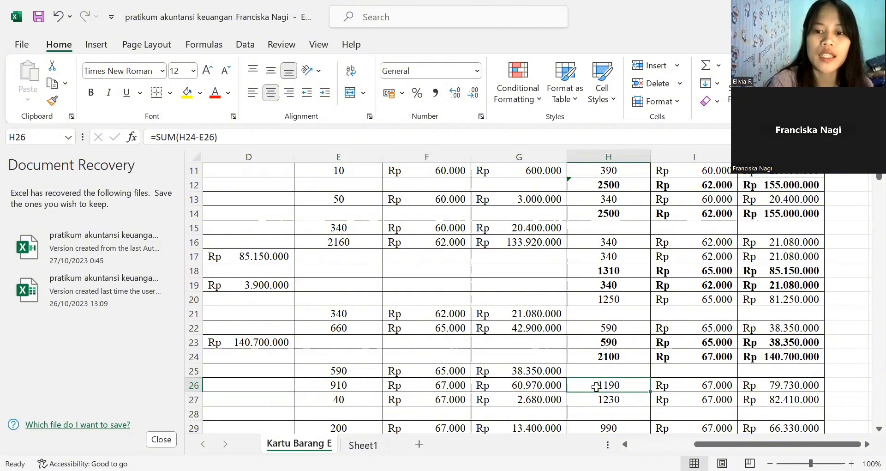
pyautogui.click(622, 353)
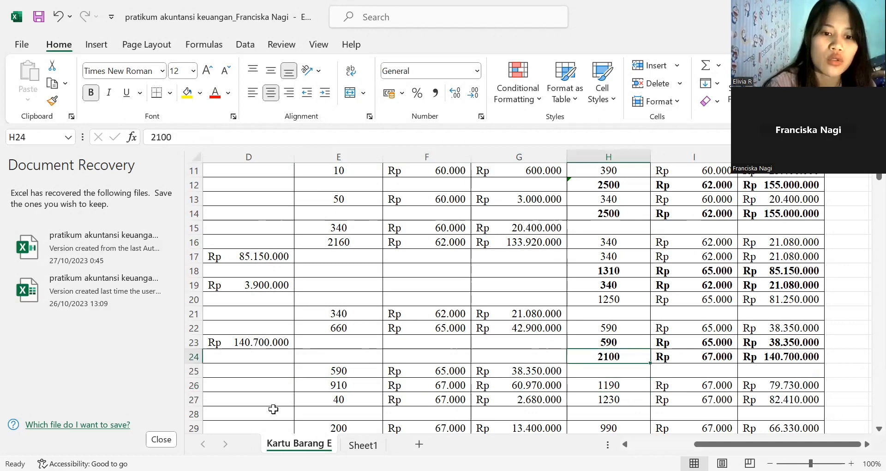
pyautogui.click(357, 386)
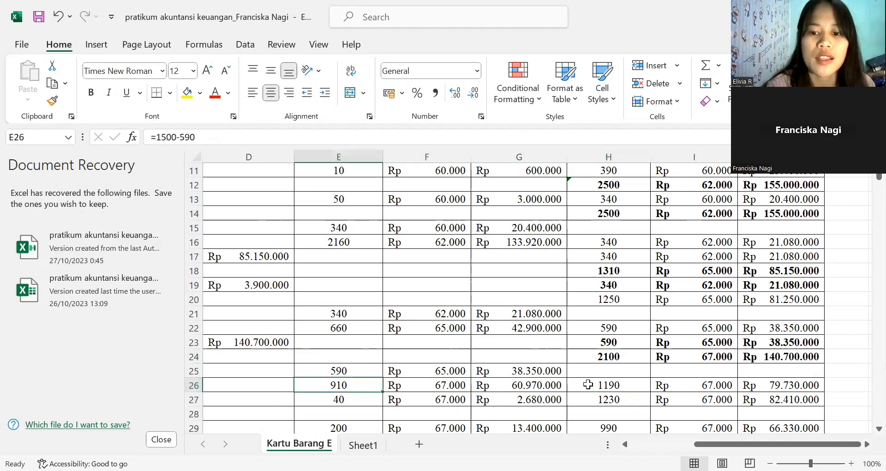
pyautogui.click(588, 385)
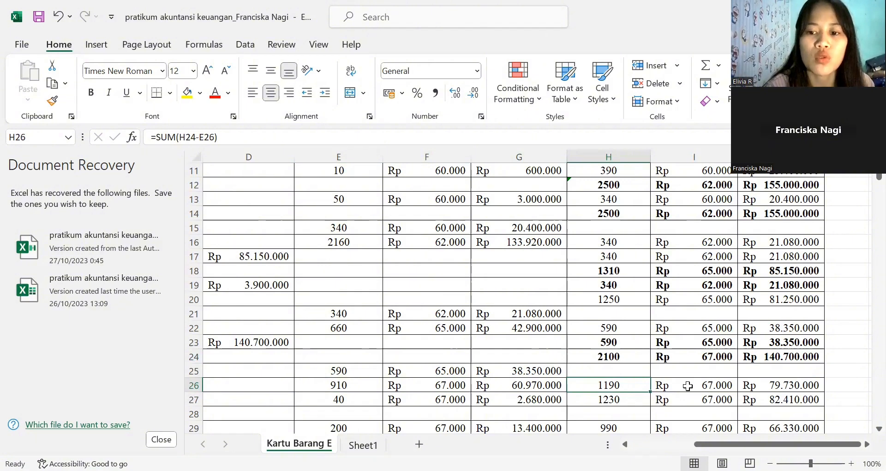
# - Check row 26's SALDO total formula in J26 against its remaining units and unit price
pyautogui.press('Right')
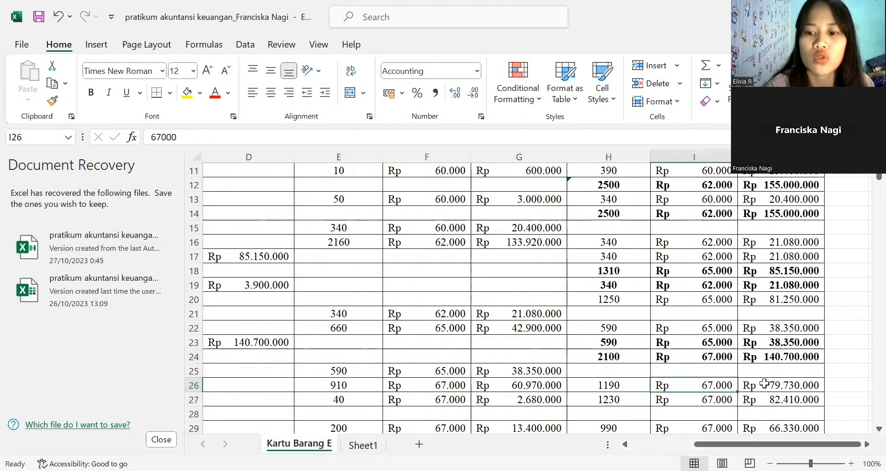
pyautogui.click(765, 383)
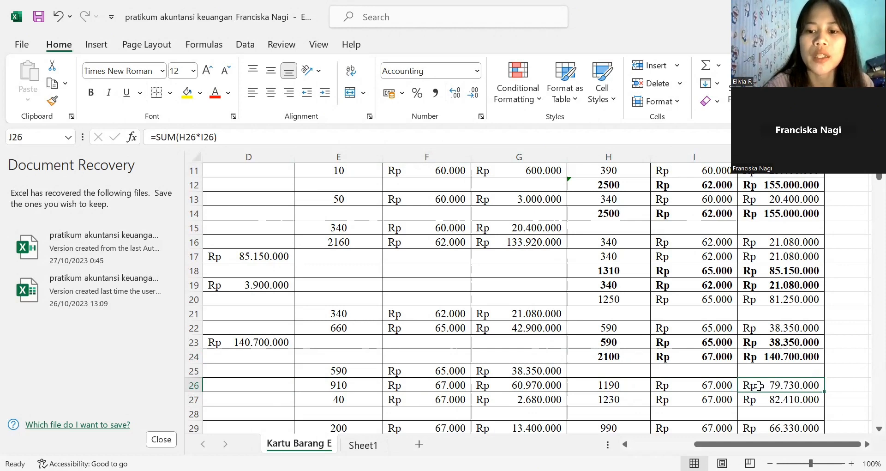
pyautogui.click(620, 384)
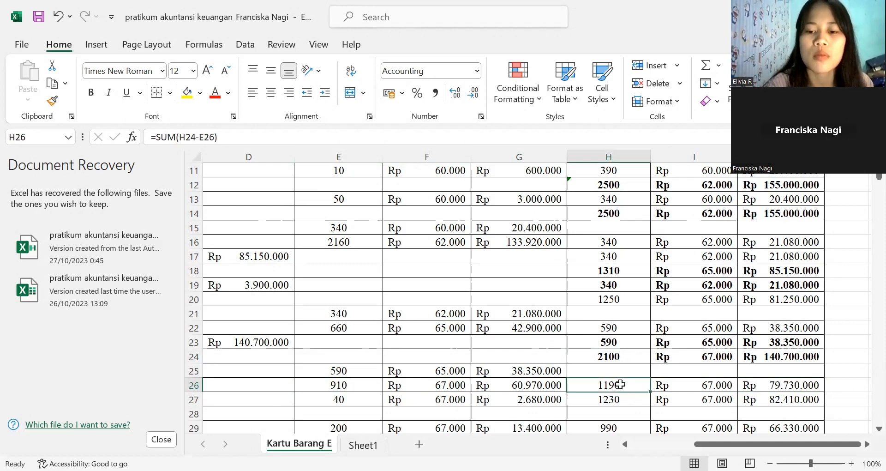
pyautogui.click(694, 385)
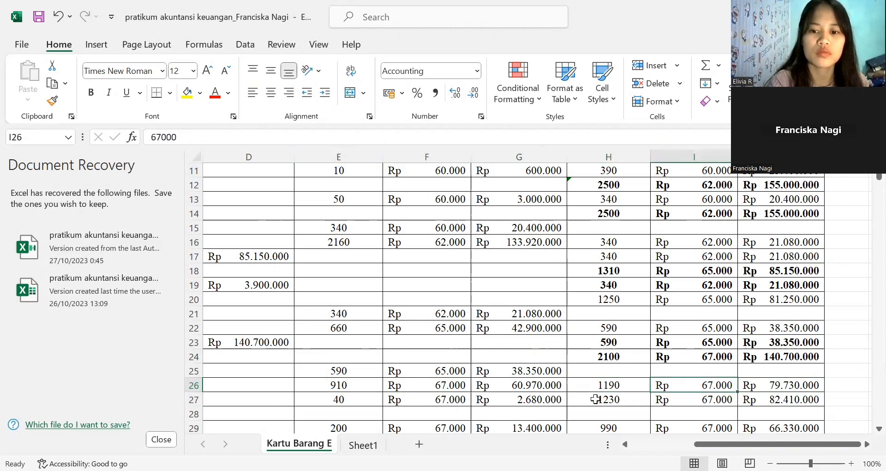
# - Examine the sold units in E27 and the date of row 27's transaction
pyautogui.click(365, 401)
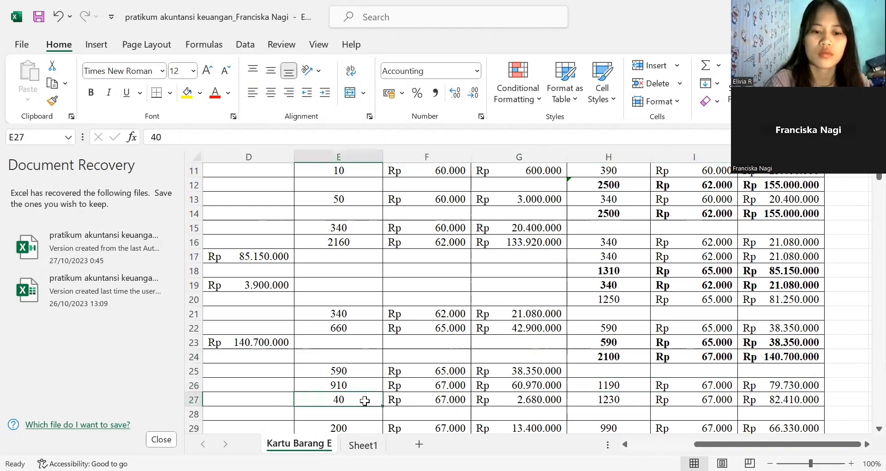
pyautogui.press('Left')
pyautogui.press('Left')
pyautogui.press('Left')
pyautogui.press('Left')
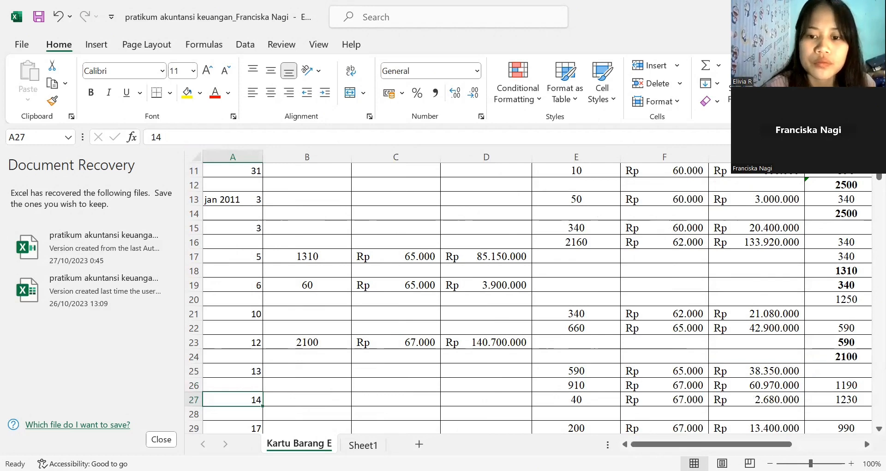
pyautogui.hotkey('alt', 'Tab')
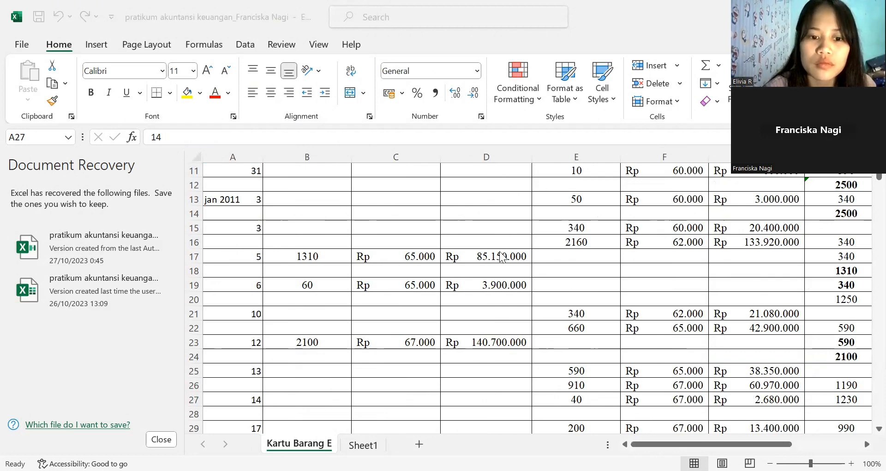
pyautogui.click(281, 402)
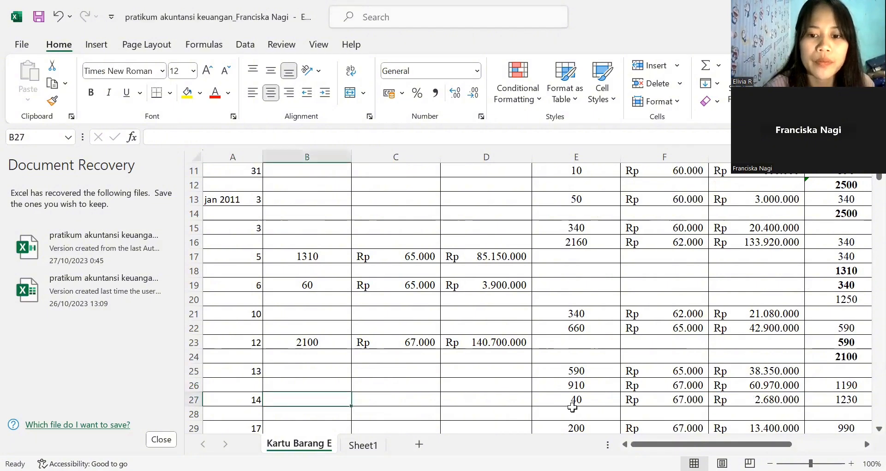
# - Check row 27's sales total formula in G27 against its sold units and unit price
pyautogui.click(575, 402)
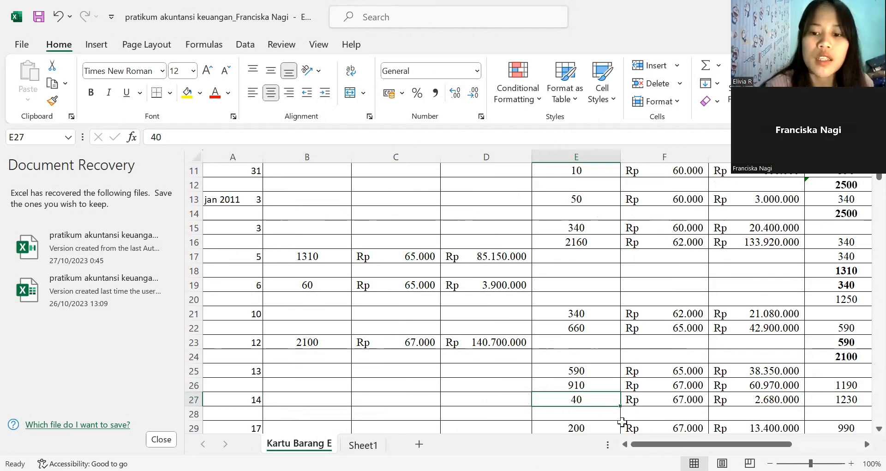
pyautogui.click(655, 401)
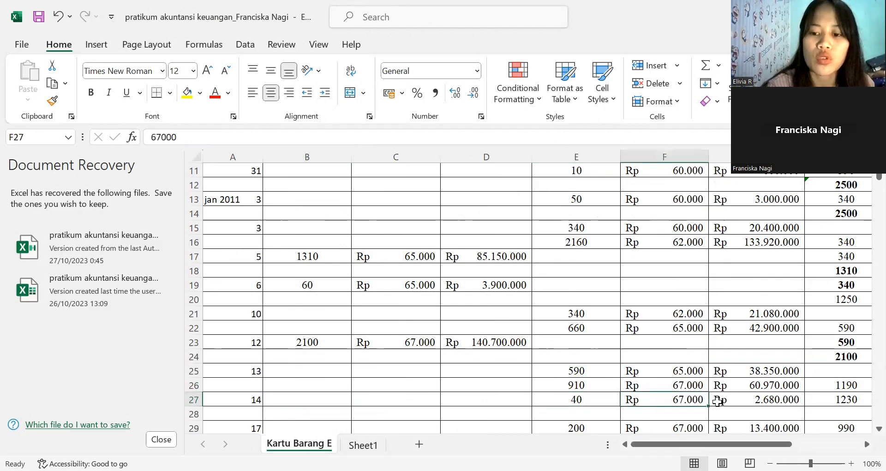
pyautogui.click(744, 401)
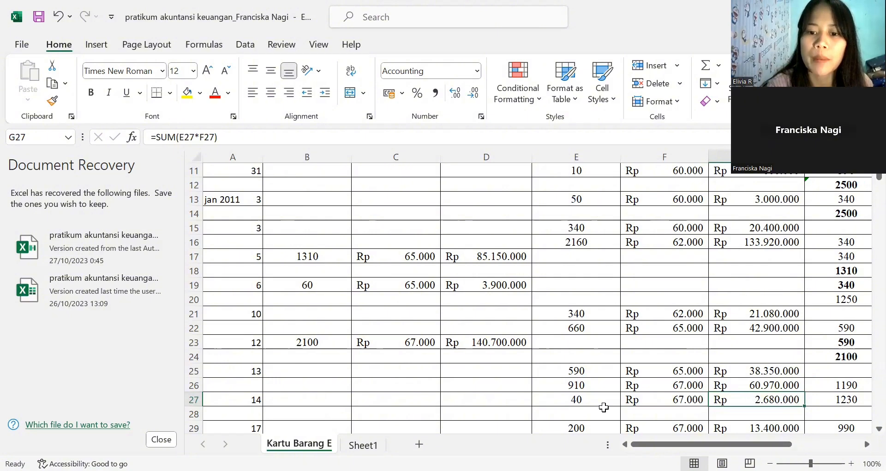
pyautogui.click(598, 401)
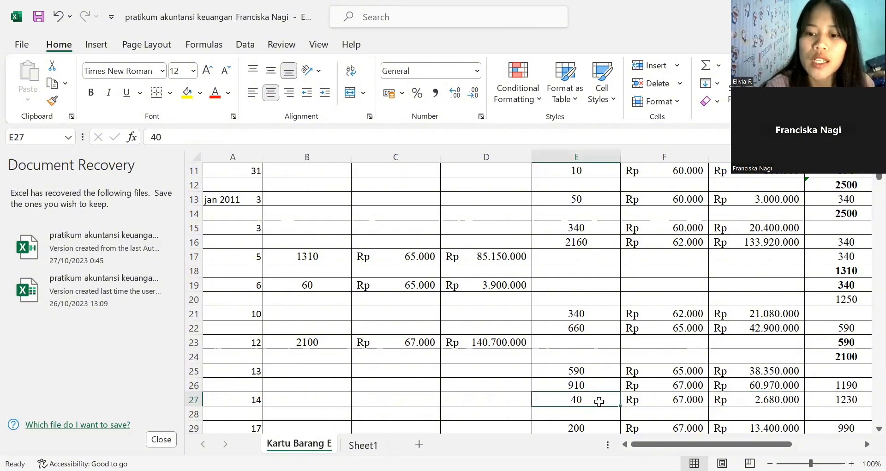
pyautogui.press('Right')
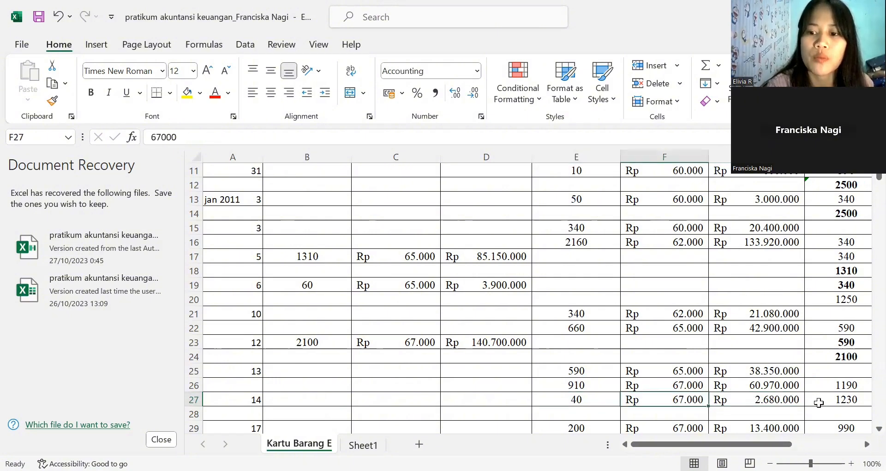
# - Check row 27's SALDO total formula in J27 against its remaining units and unit price
pyautogui.click(829, 402)
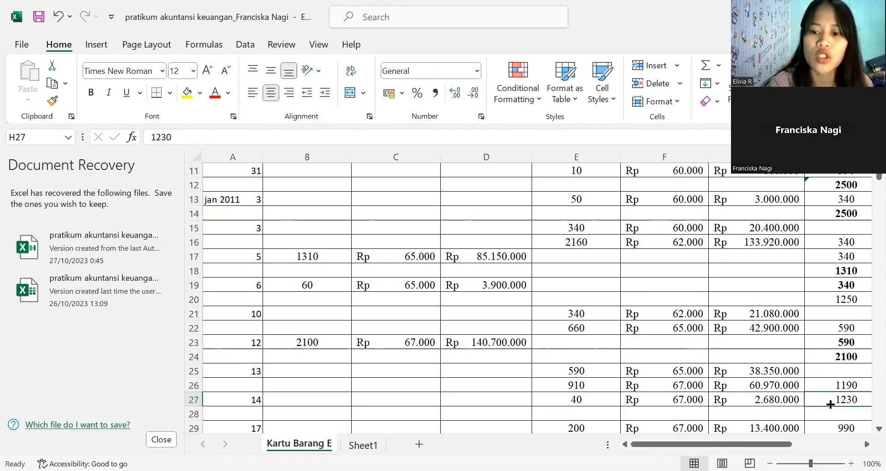
pyautogui.press('Right')
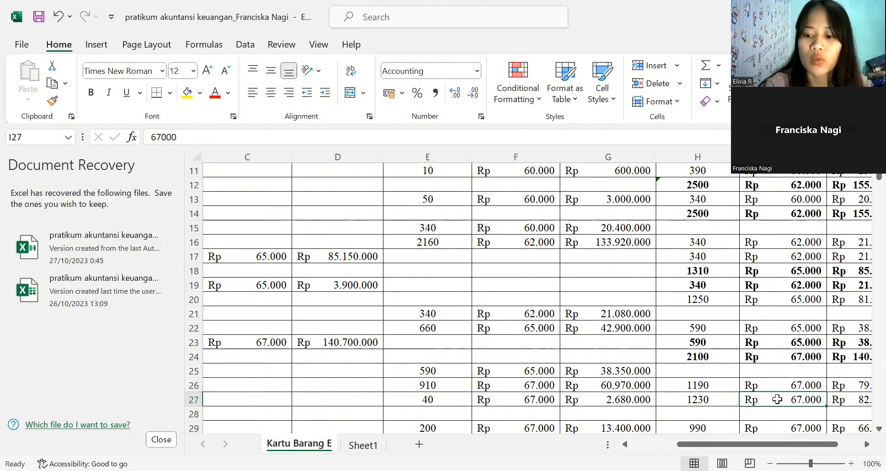
pyautogui.press('Right')
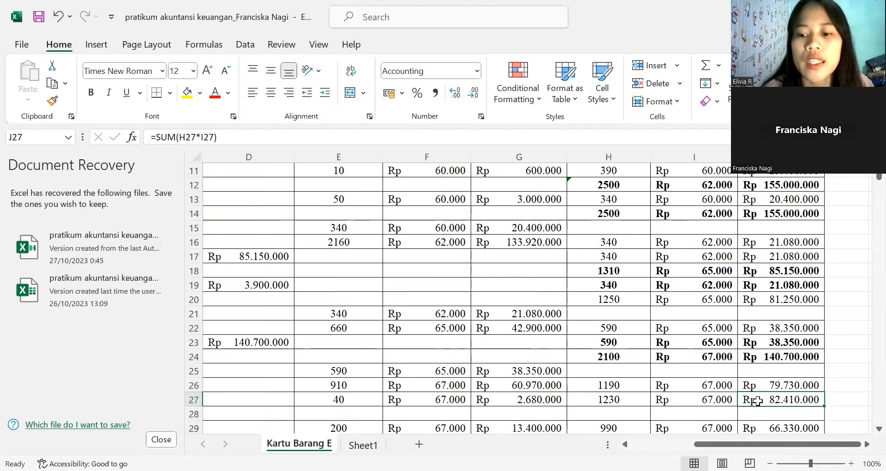
pyautogui.click(632, 399)
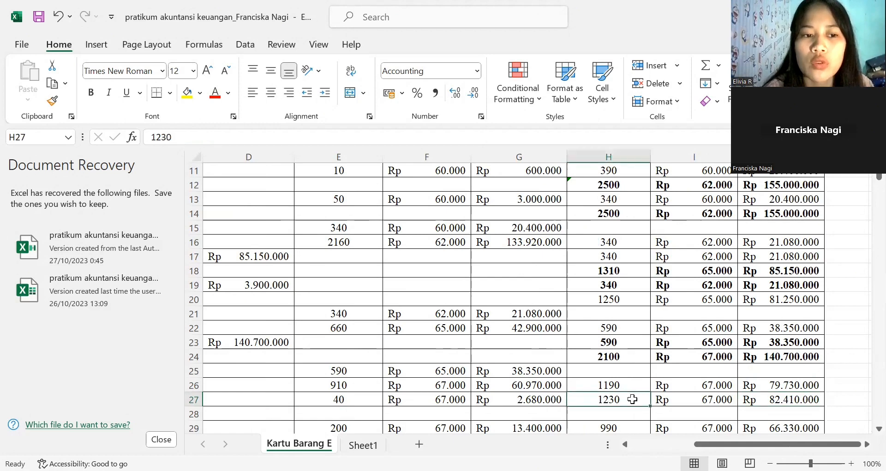
pyautogui.click(693, 399)
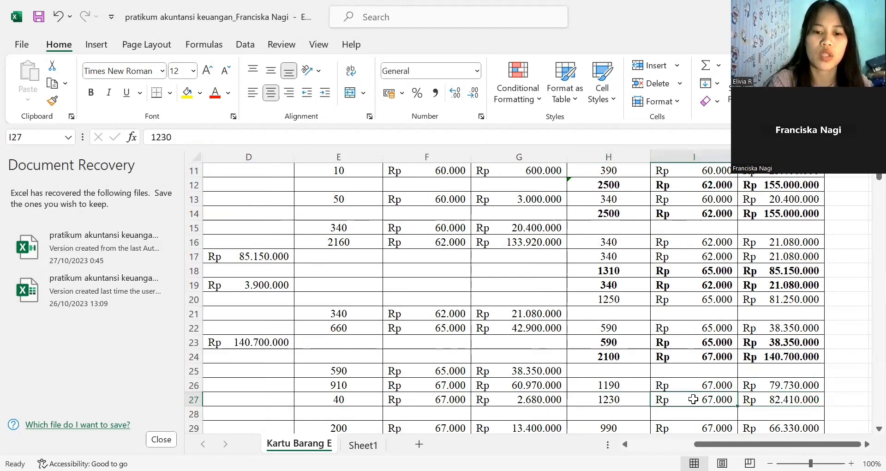
# - Look at row 29's sold units and the dates in rows 29 to 31, ending on the date in A29
pyautogui.click(366, 426)
pyautogui.press('Left')
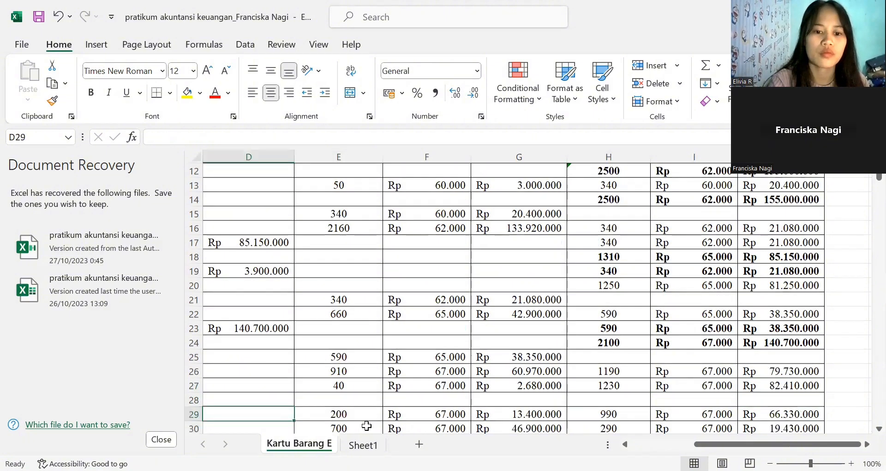
pyautogui.press('Left')
pyautogui.press('Left')
pyautogui.press('Left')
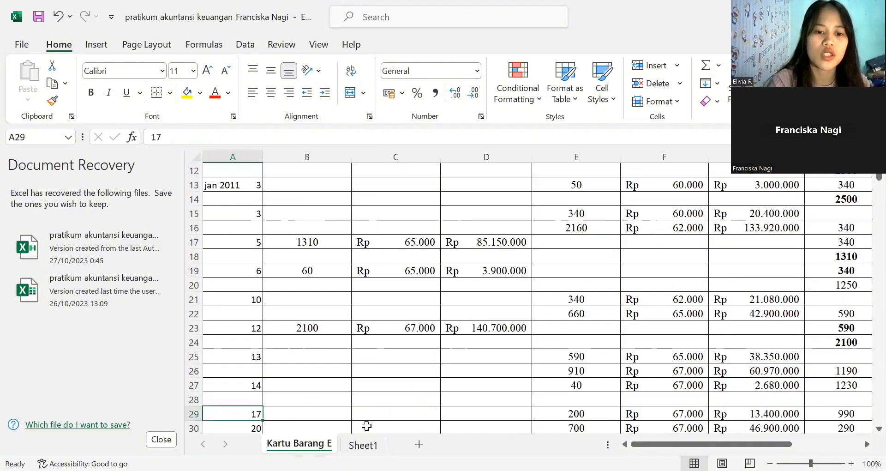
pyautogui.press('Down')
pyautogui.press('Down')
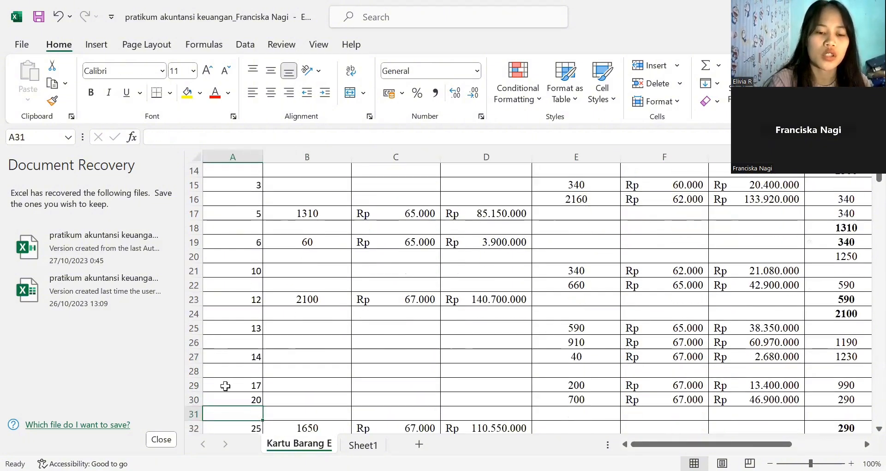
pyautogui.click(225, 385)
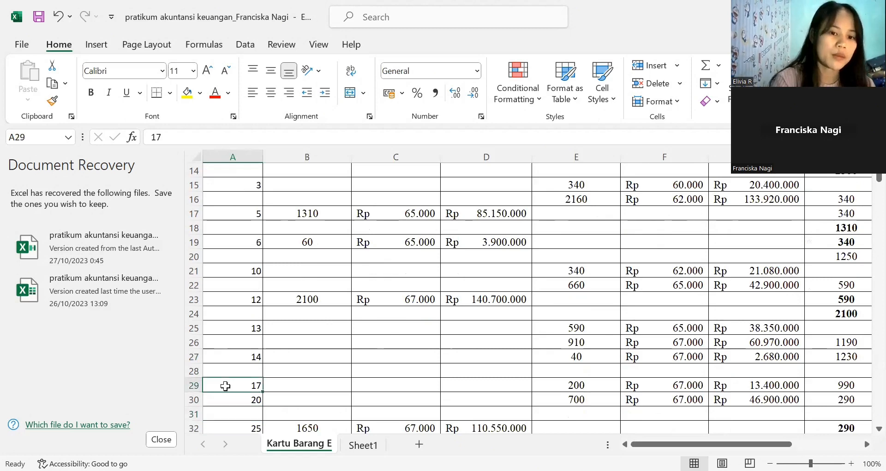
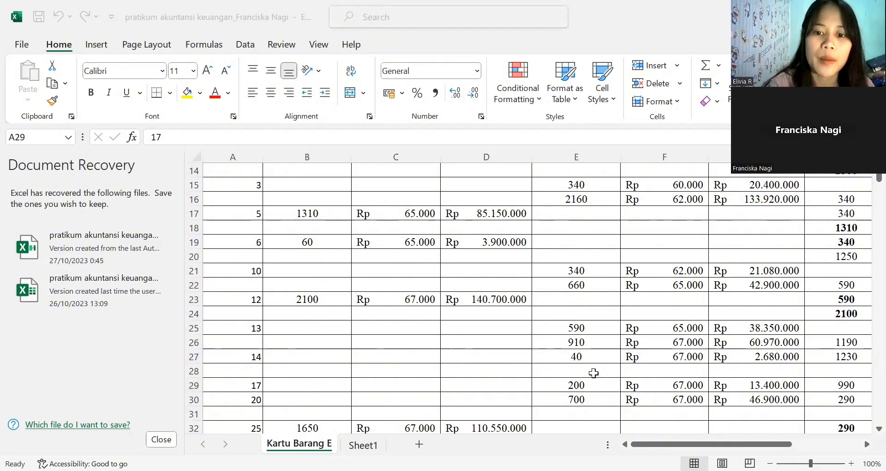
# - Check row 29's sales total formula in G29 against the sold units in E29 and the unit price in F29
pyautogui.click(580, 385)
pyautogui.click(580, 385)
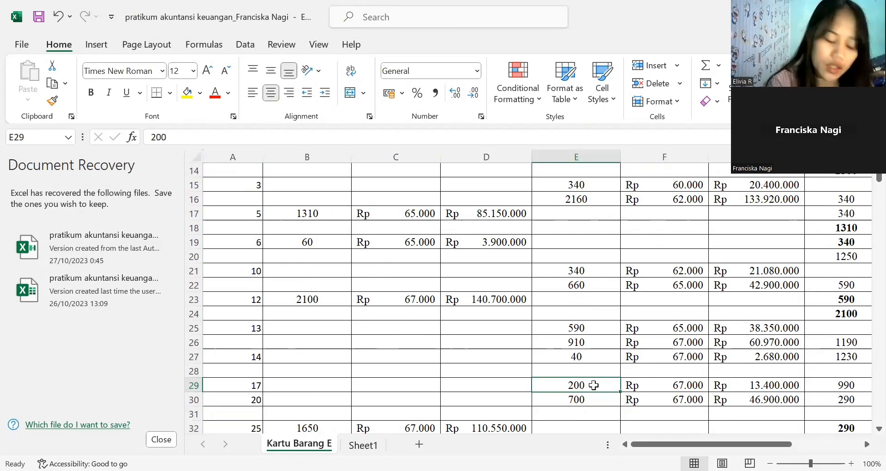
pyautogui.click(653, 386)
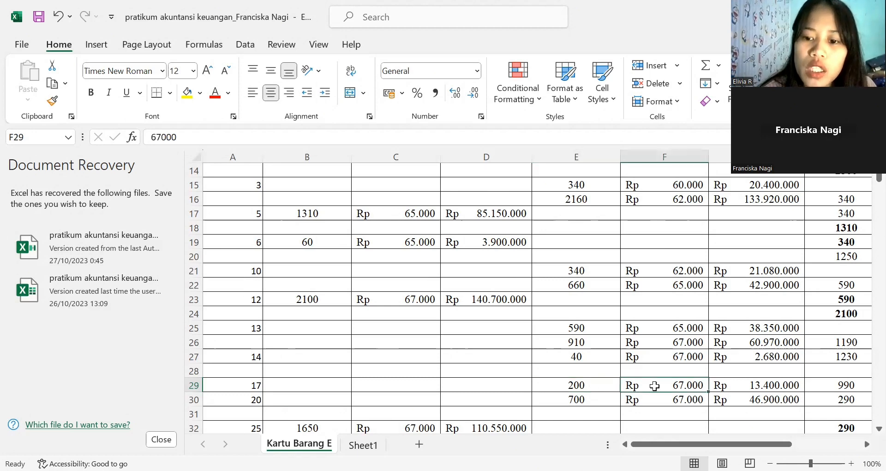
pyautogui.click(732, 386)
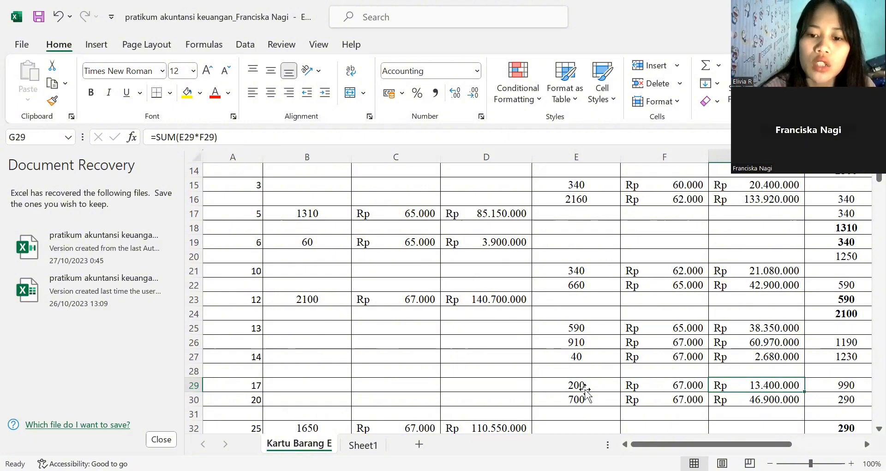
pyautogui.press('Left')
pyautogui.press('Left')
pyautogui.click(663, 386)
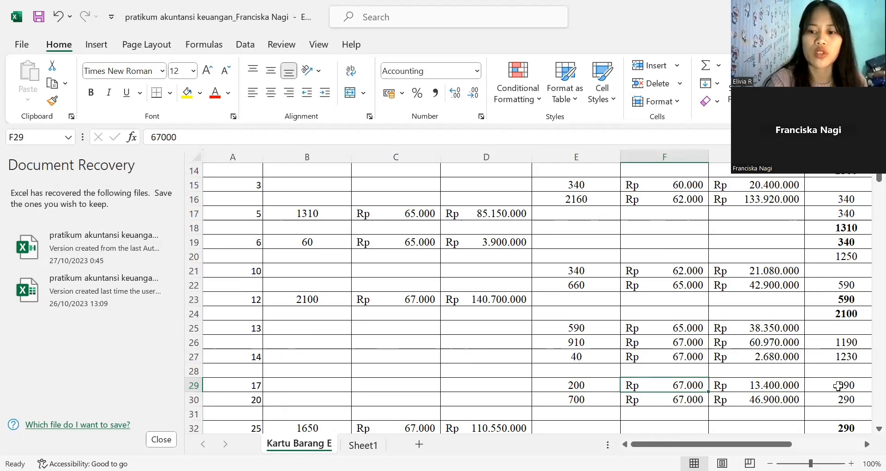
# - Check row 29's SALDO total formula in J29 against the remaining units in H29 and the unit price in I29
pyautogui.press('Right')
pyautogui.press('Right')
pyautogui.press('Right')
pyautogui.press('Right')
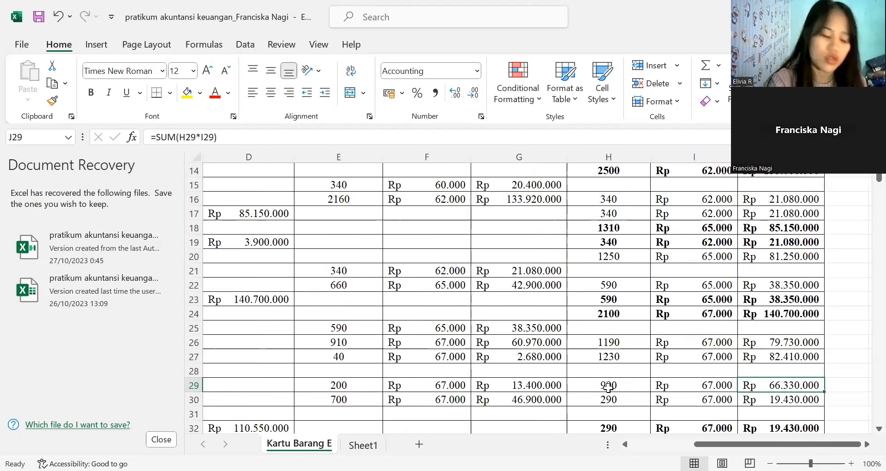
pyautogui.click(608, 386)
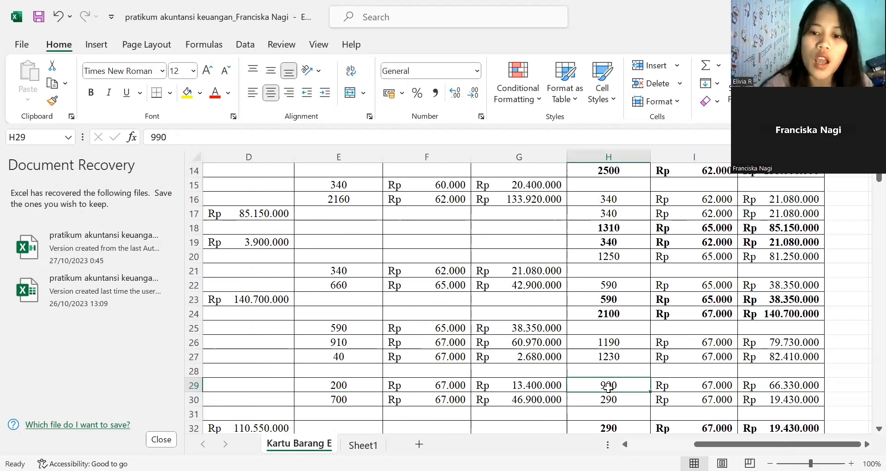
pyautogui.click(683, 386)
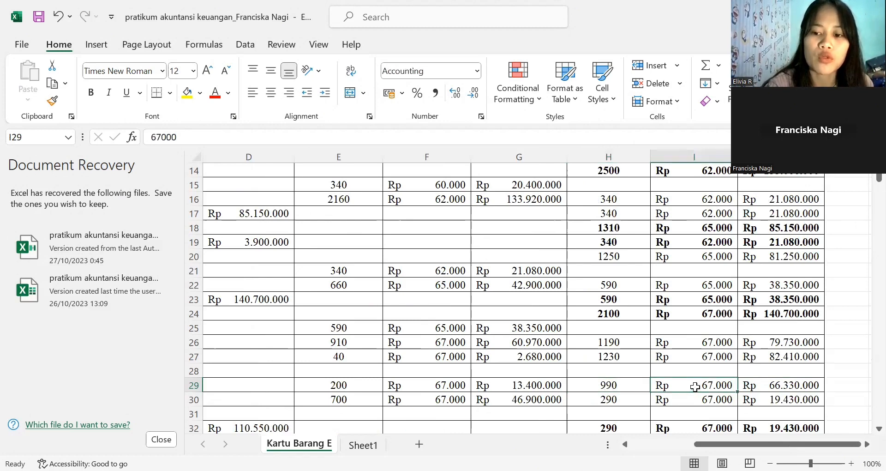
pyautogui.click(759, 388)
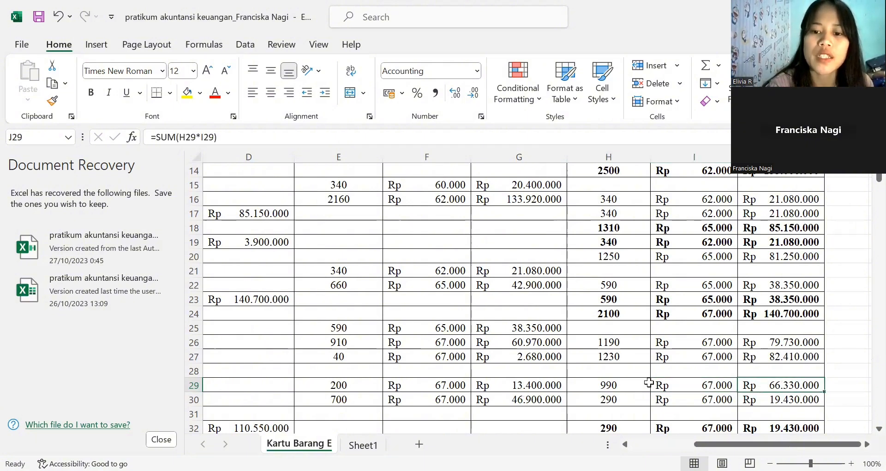
pyautogui.click(631, 384)
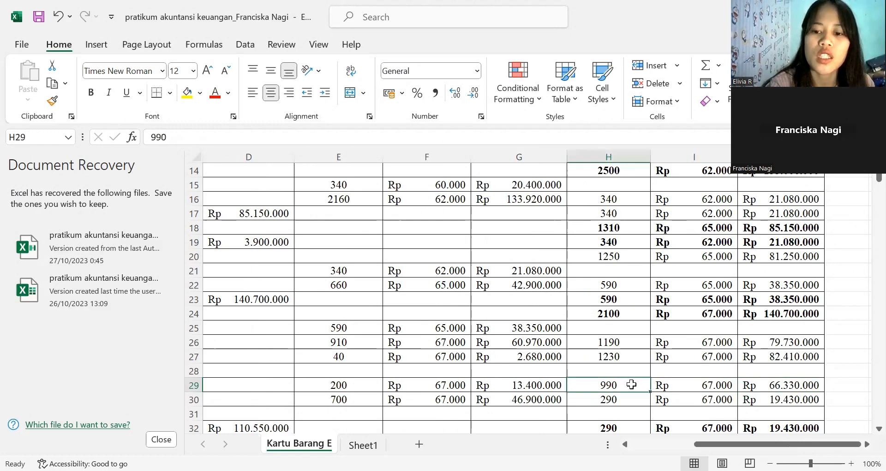
pyautogui.click(673, 386)
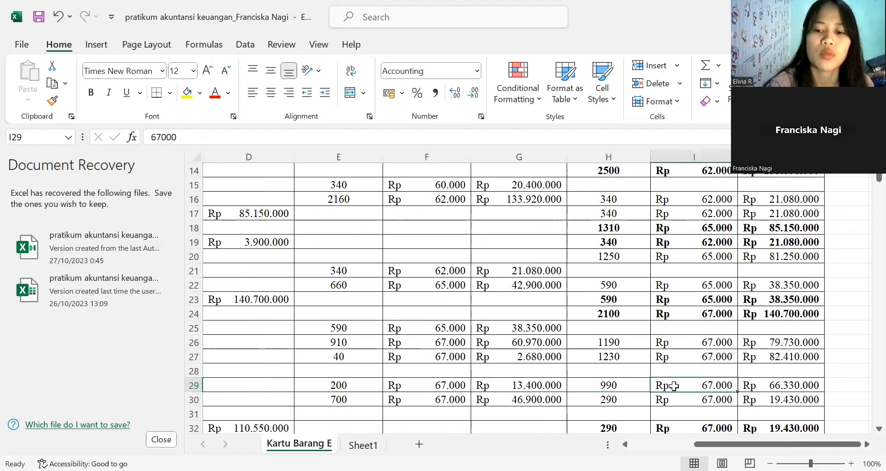
pyautogui.click(758, 386)
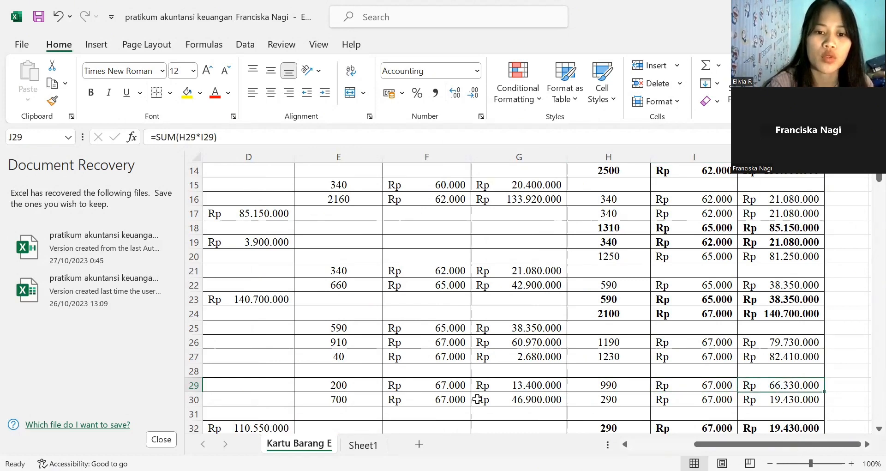
# - Look at the sold units in E30 and the date of row 30's transaction in A30
pyautogui.click(355, 401)
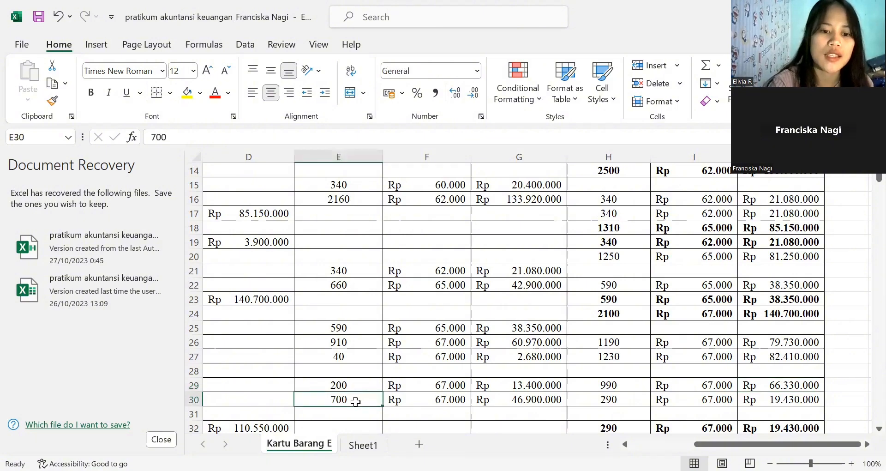
pyautogui.press('Home')
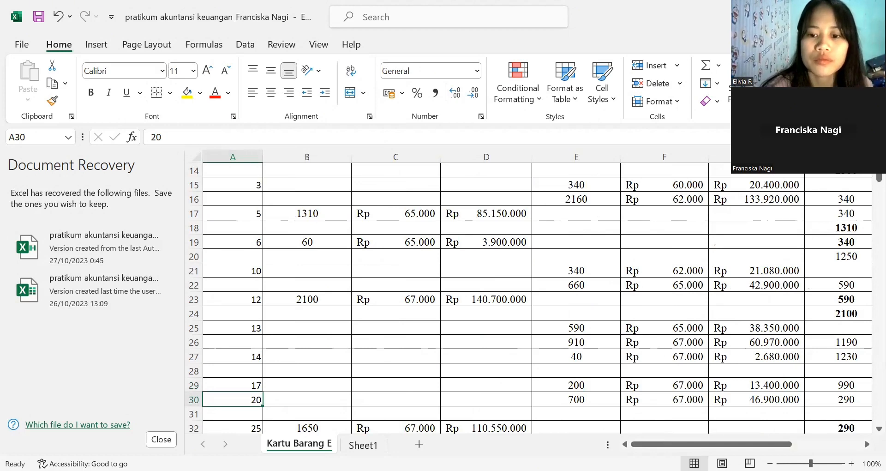
pyautogui.hotkey('alt', 'Tab')
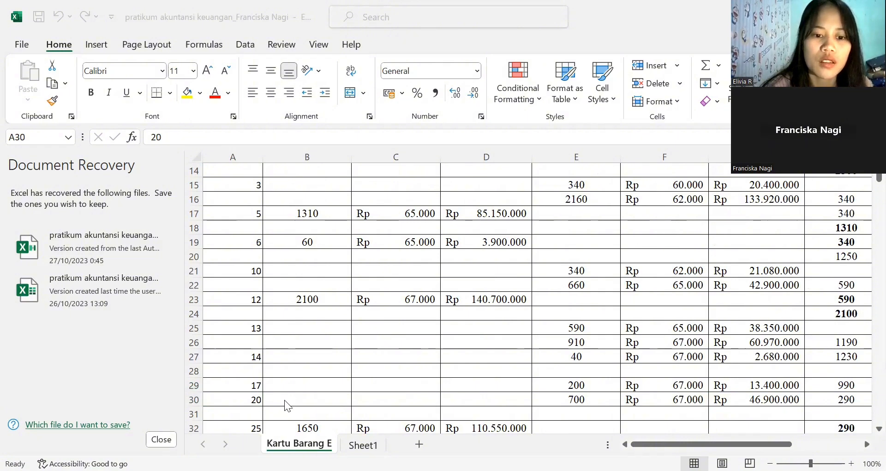
pyautogui.hotkey('alt', 'Tab')
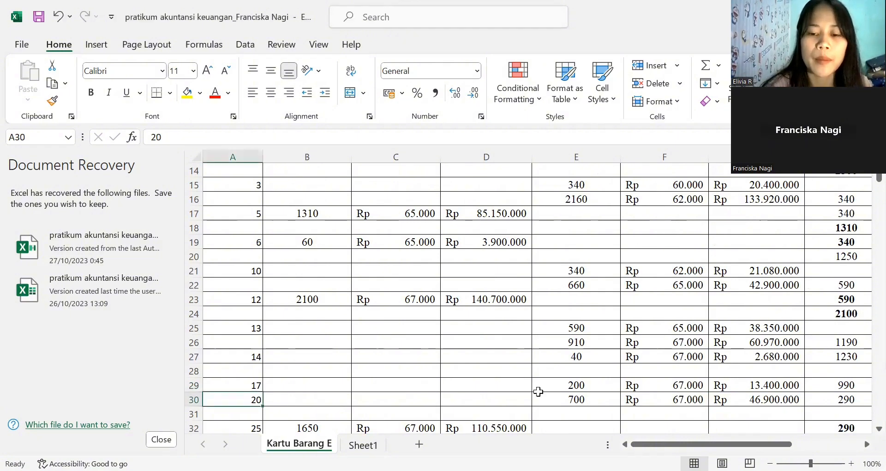
# - Check row 30's sales total formula in G30 against its sold units and unit price
pyautogui.click(567, 401)
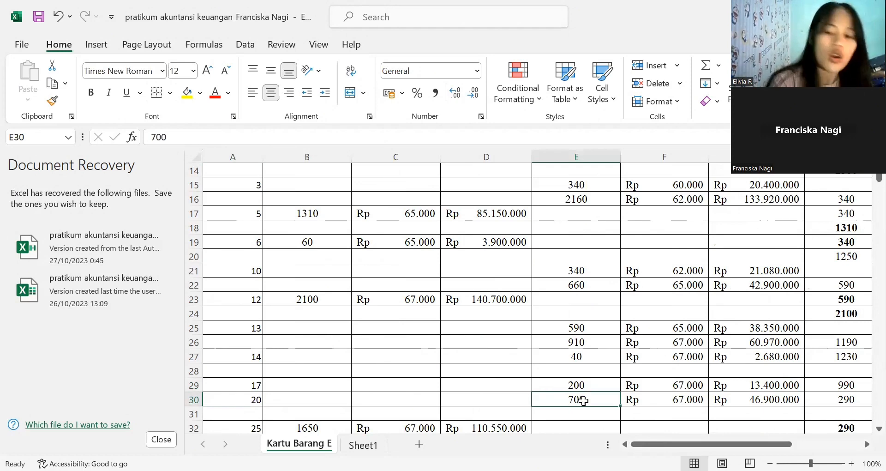
pyautogui.click(649, 399)
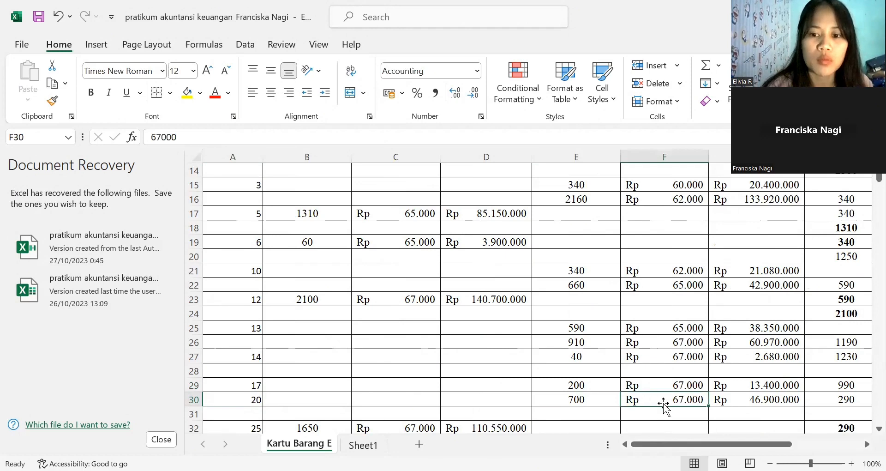
pyautogui.click(737, 401)
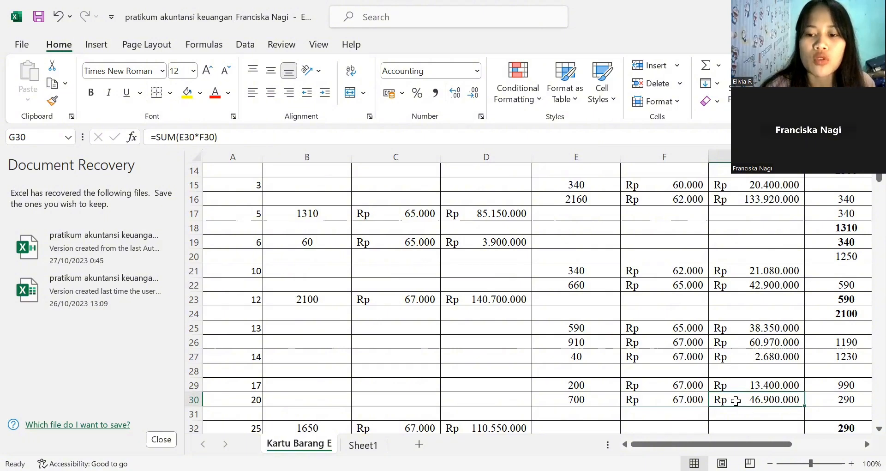
pyautogui.click(599, 401)
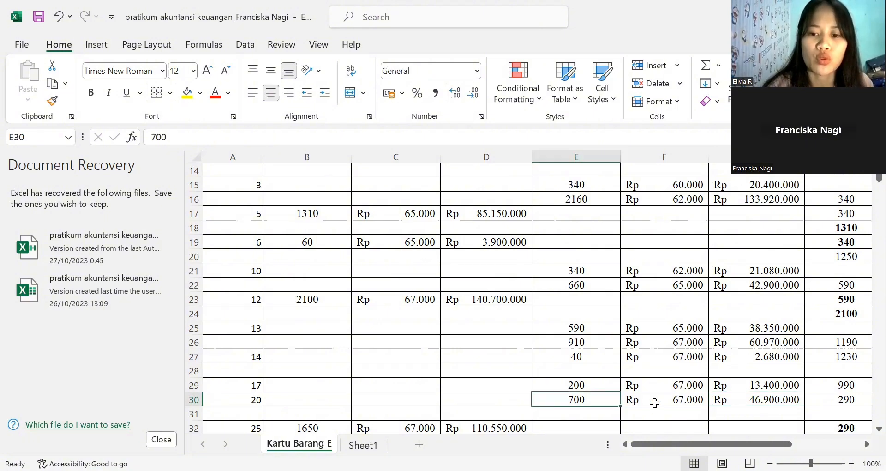
pyautogui.click(701, 399)
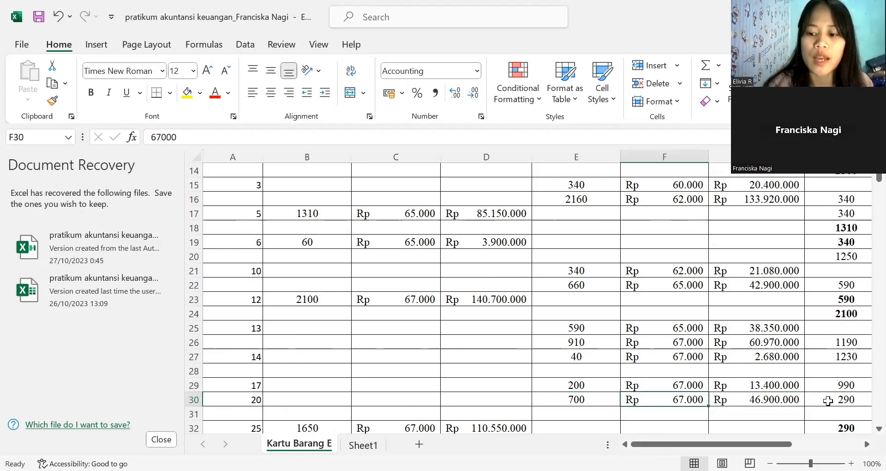
# - Examine row 30's SALDO, checking the remaining units formula in H30 and the total formula in J30 against the unit price
pyautogui.click(829, 402)
pyautogui.press('Right')
pyautogui.press('Right')
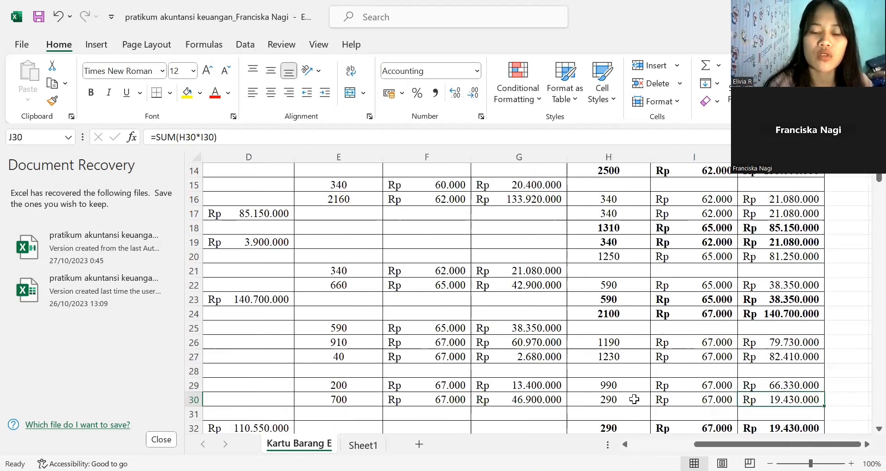
pyautogui.click(634, 399)
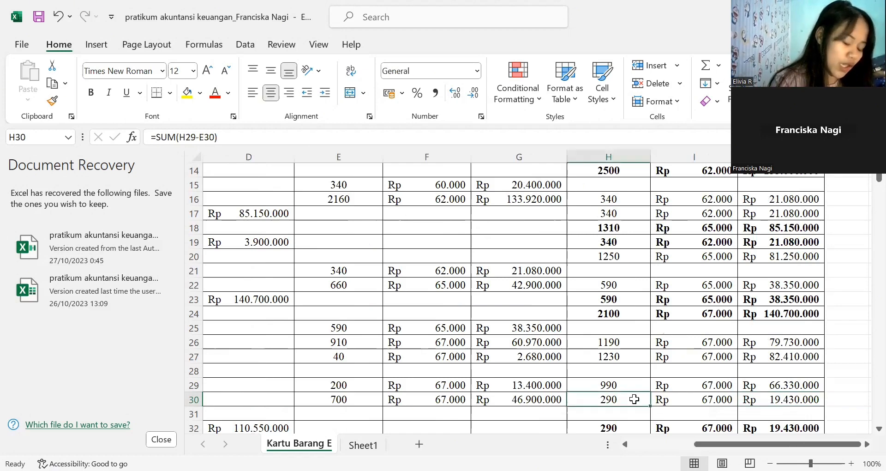
pyautogui.click(696, 402)
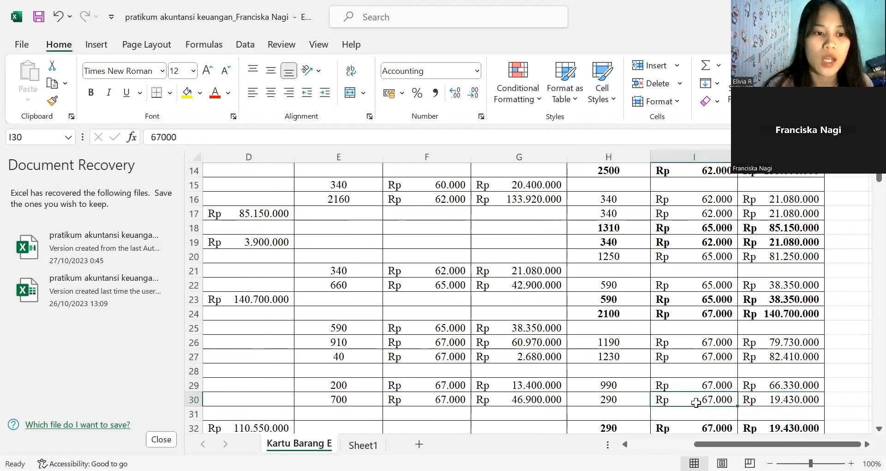
pyautogui.click(753, 394)
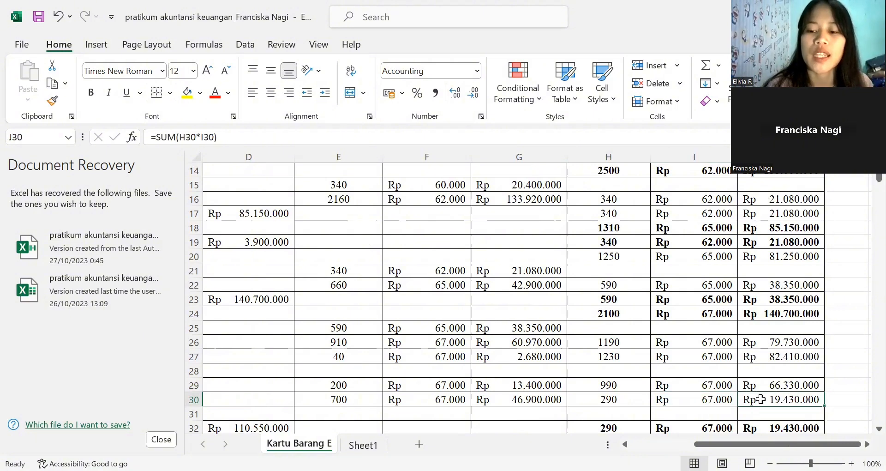
pyautogui.click(634, 399)
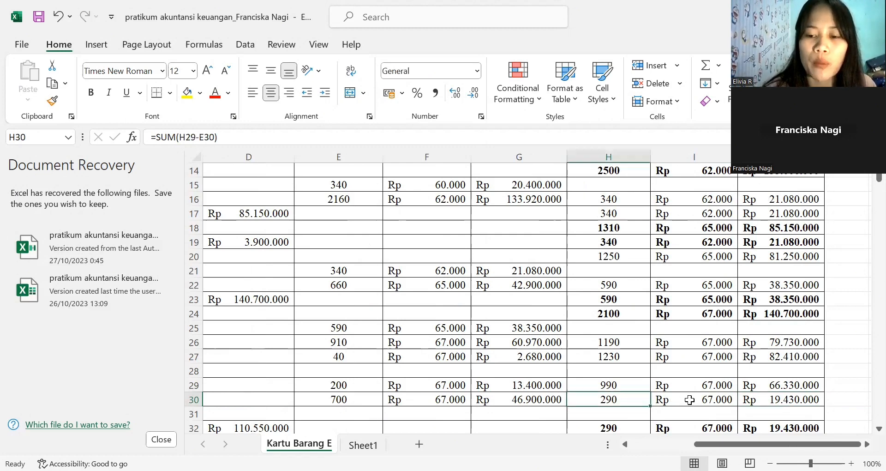
pyautogui.click(689, 400)
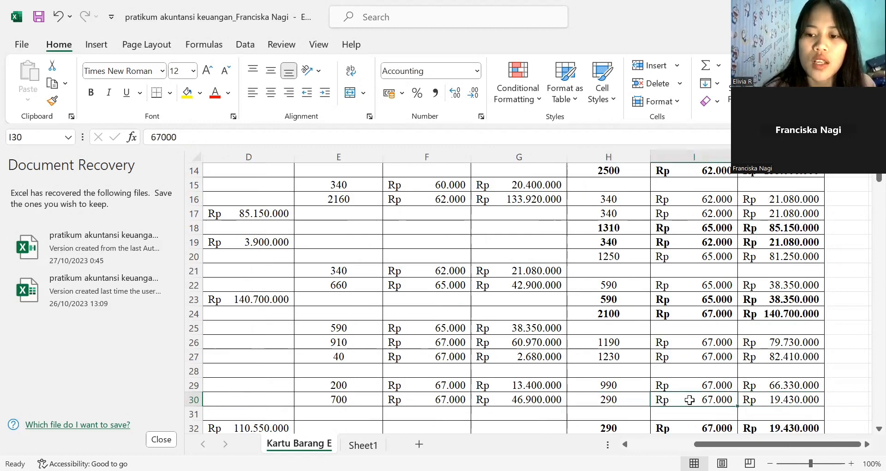
pyautogui.click(758, 395)
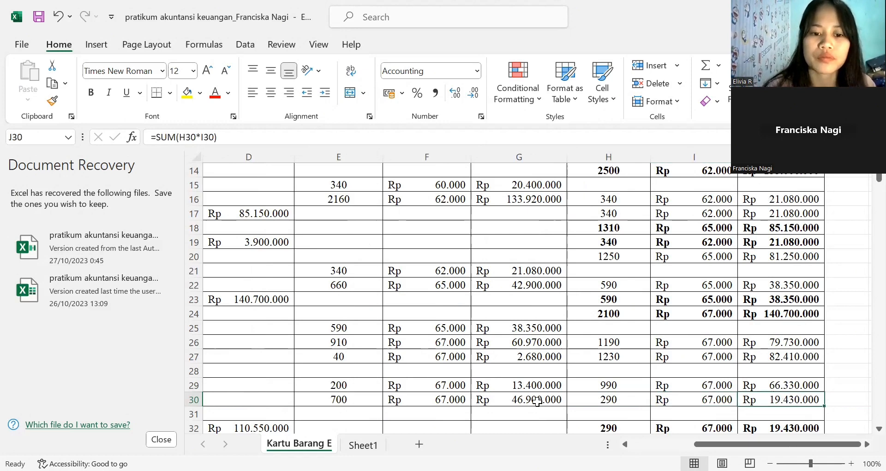
# - Look over the dates in column A from row 30 to the end of the card, ending on row 32's date
pyautogui.click(378, 396)
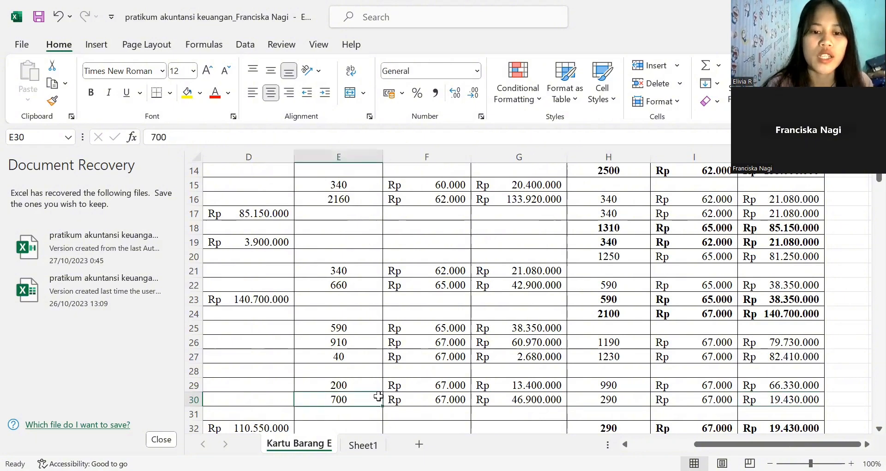
pyautogui.press('Left')
pyautogui.press('Left')
pyautogui.press('Left')
pyautogui.press('Left')
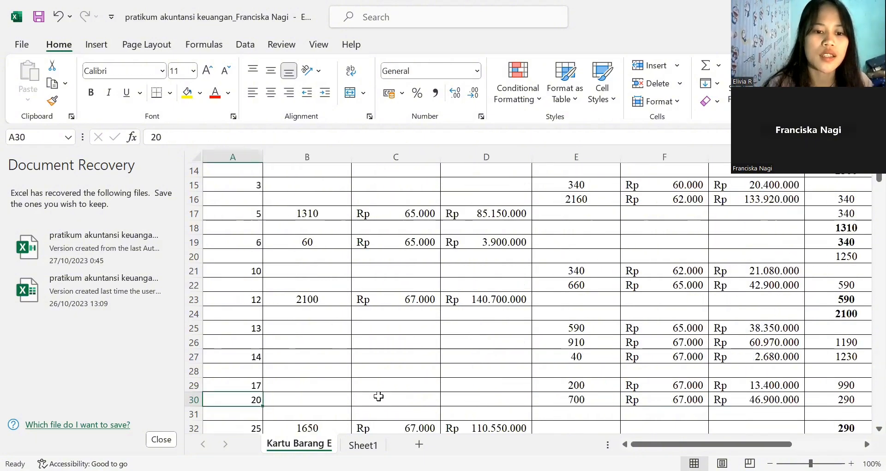
pyautogui.press('Down')
pyautogui.press('Down')
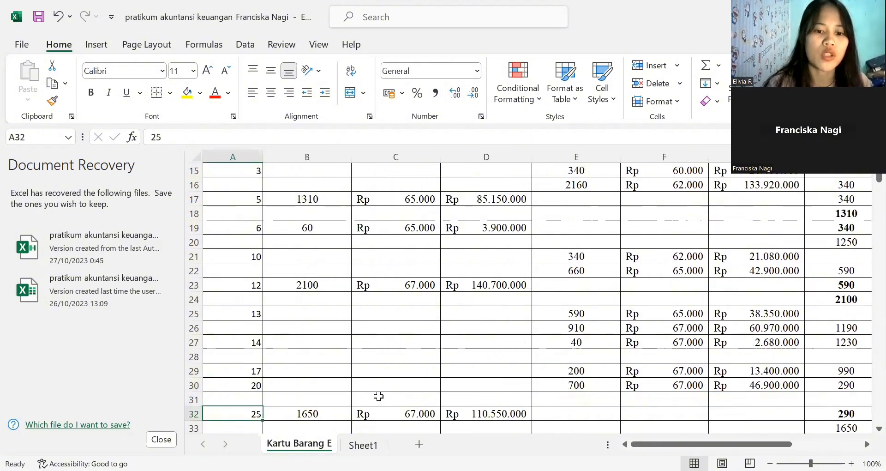
pyautogui.press('Down')
pyautogui.press('Down')
pyautogui.press('Down')
pyautogui.press('Down')
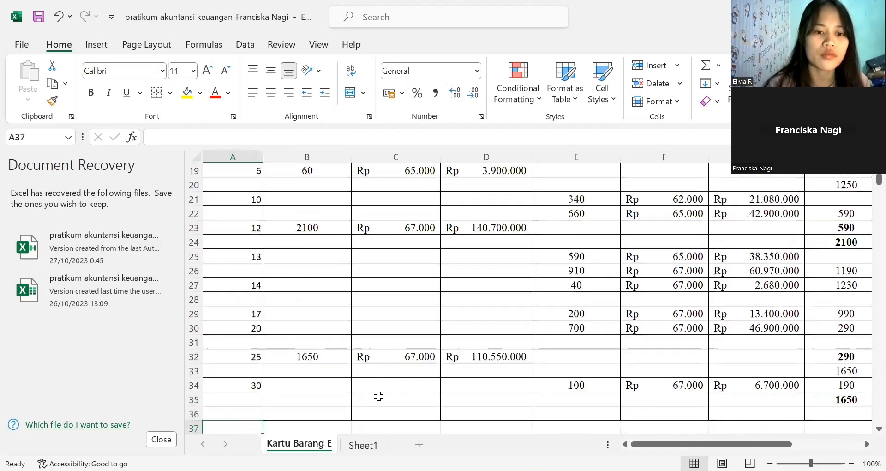
pyautogui.press('Down')
pyautogui.press('Down')
pyautogui.press('Down')
pyautogui.click(255, 314)
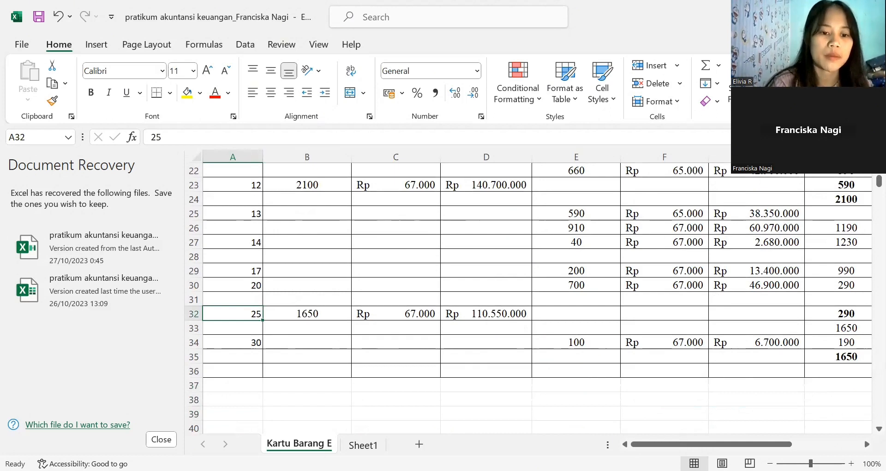
# - Check row 32's purchase total formula in D32 against the purchased units in B32 and the unit price in C32
pyautogui.hotkey('alt', 'Tab')
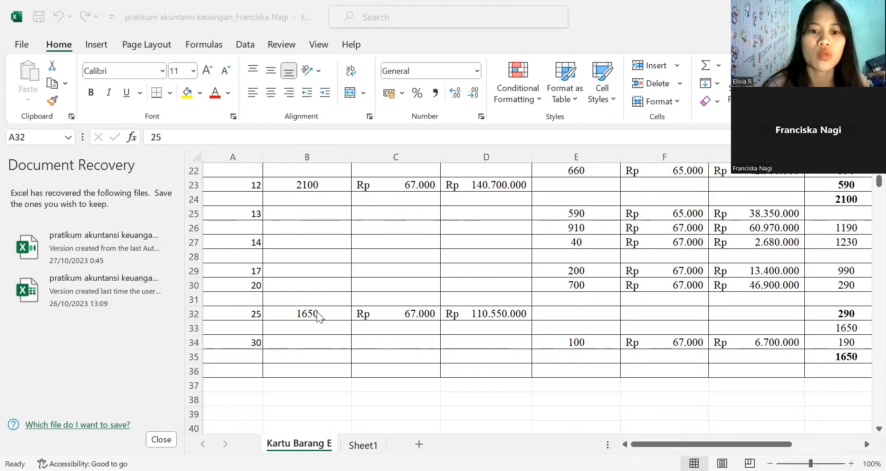
pyautogui.click(391, 315)
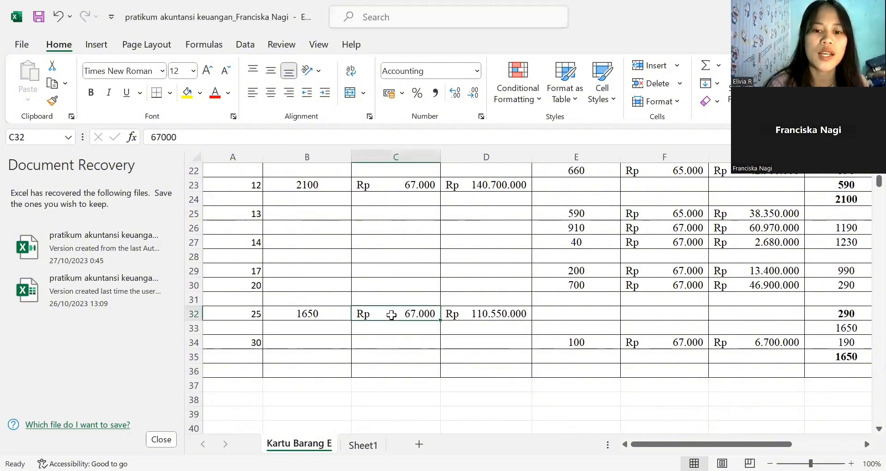
pyautogui.click(466, 316)
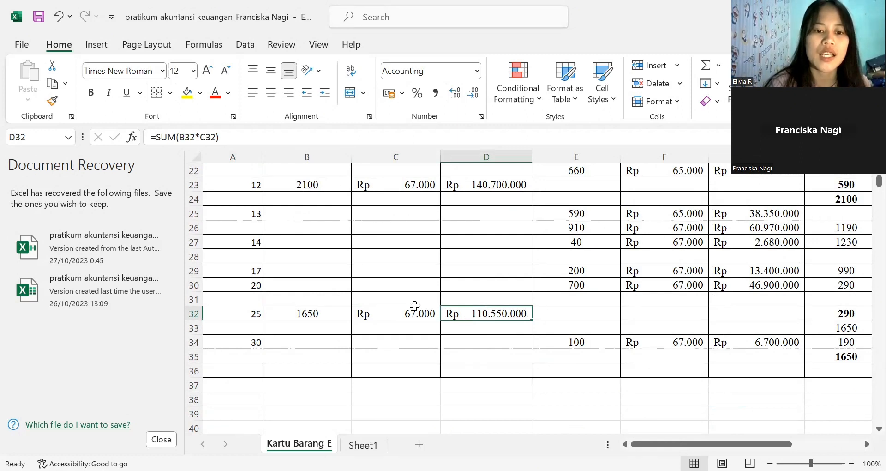
pyautogui.click(333, 312)
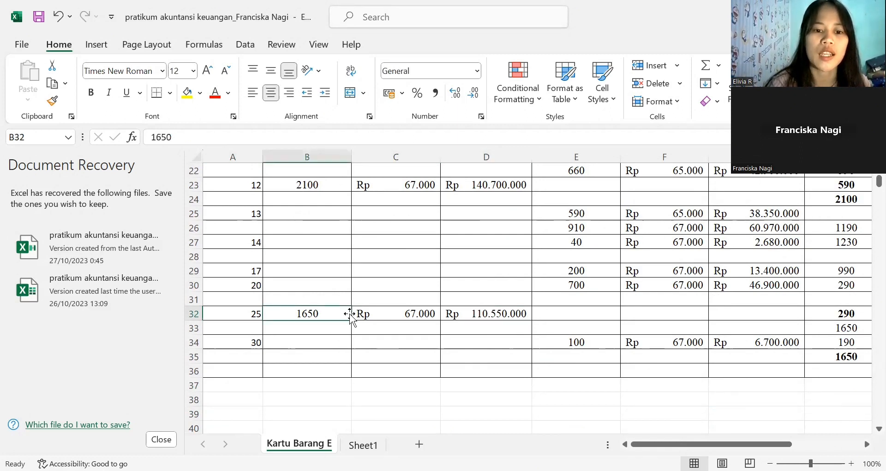
pyautogui.click(427, 313)
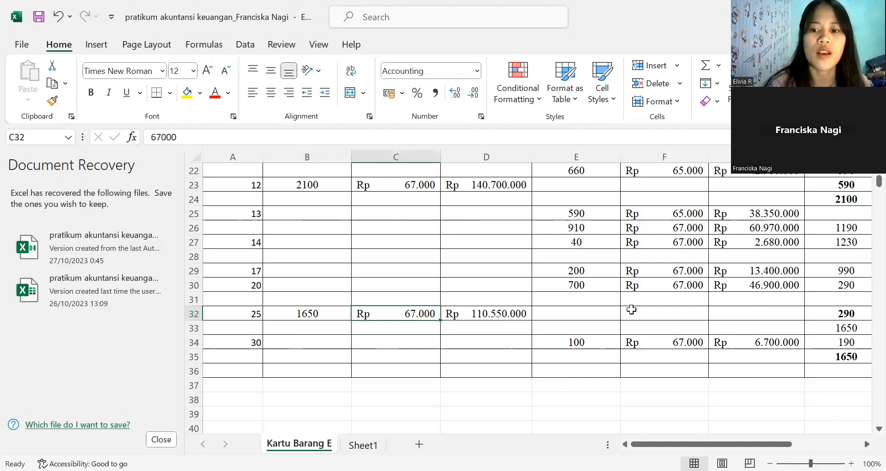
# - Examine row 32's SALDO, comparing H32 with the previous balance in H30 and checking the total formula in J32
pyautogui.click(839, 314)
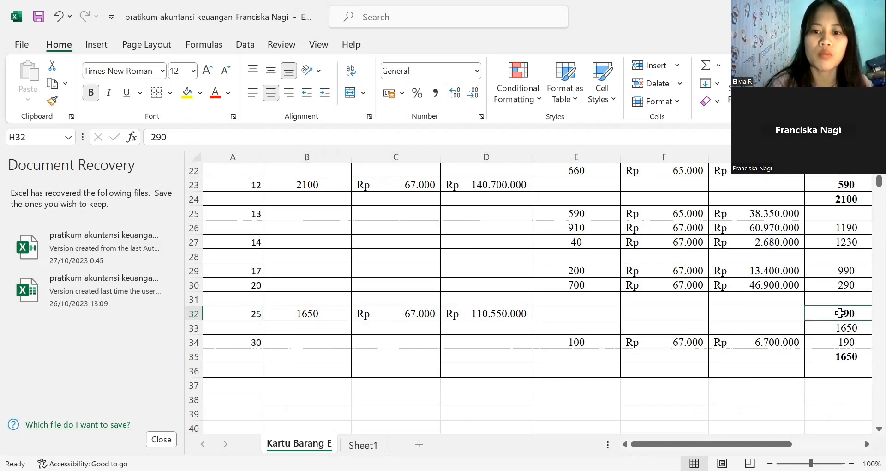
pyautogui.hscroll(3, 498, 304)
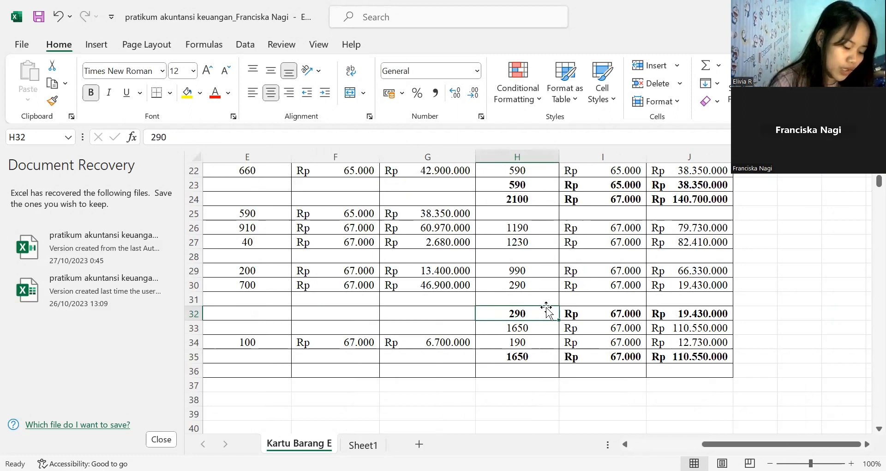
pyautogui.click(523, 289)
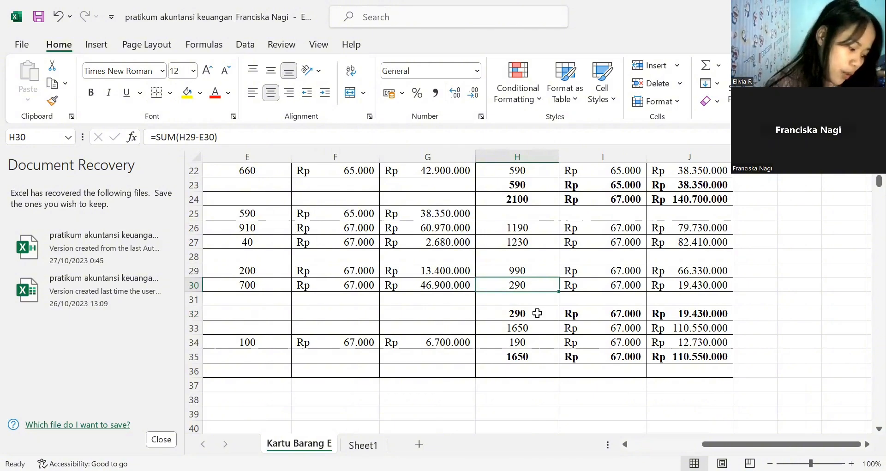
pyautogui.click(538, 314)
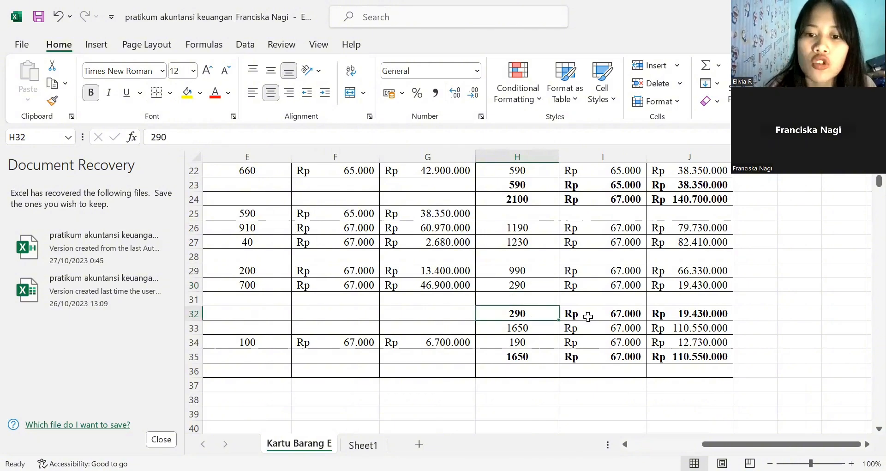
pyautogui.click(639, 314)
pyautogui.click(668, 314)
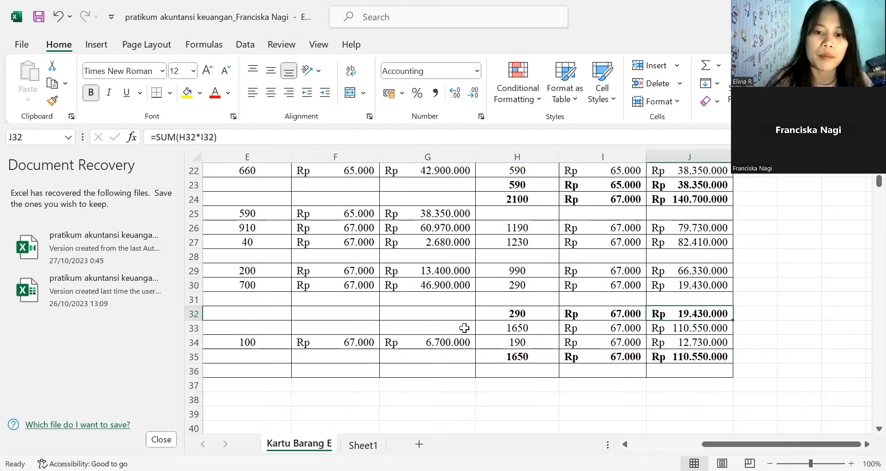
# - Examine row 33's SALDO, checking the units in H33, the unit price in I33 and the total formula in J33
pyautogui.click(357, 328)
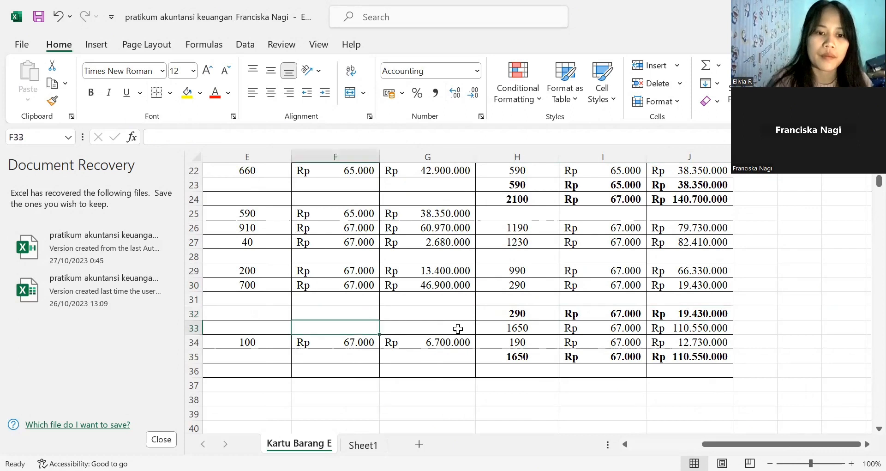
pyautogui.press('Home')
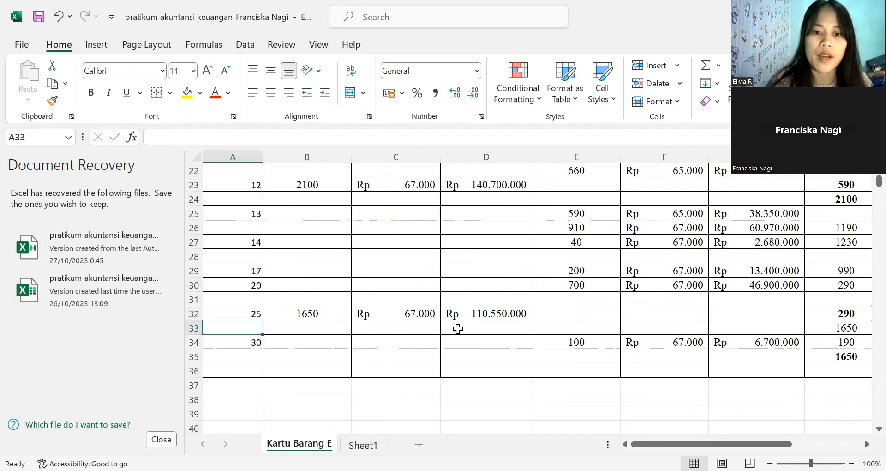
pyautogui.press('Down')
pyautogui.press('Down')
pyautogui.press('Down')
pyautogui.press('Down')
pyautogui.press('Down')
pyautogui.press('Down')
pyautogui.press('Down')
pyautogui.press('Down')
pyautogui.press('Down')
pyautogui.press('Down')
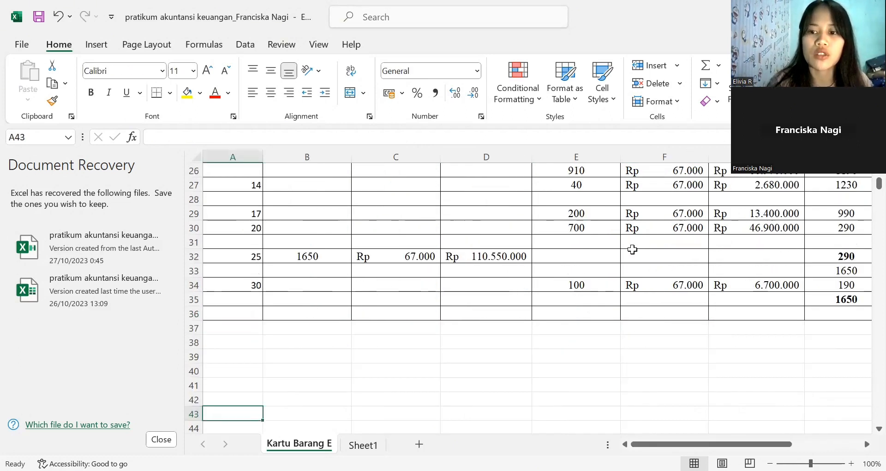
pyautogui.click(841, 268)
pyautogui.press('Right')
pyautogui.press('Right')
pyautogui.press('Right')
pyautogui.press('Right')
pyautogui.press('Right')
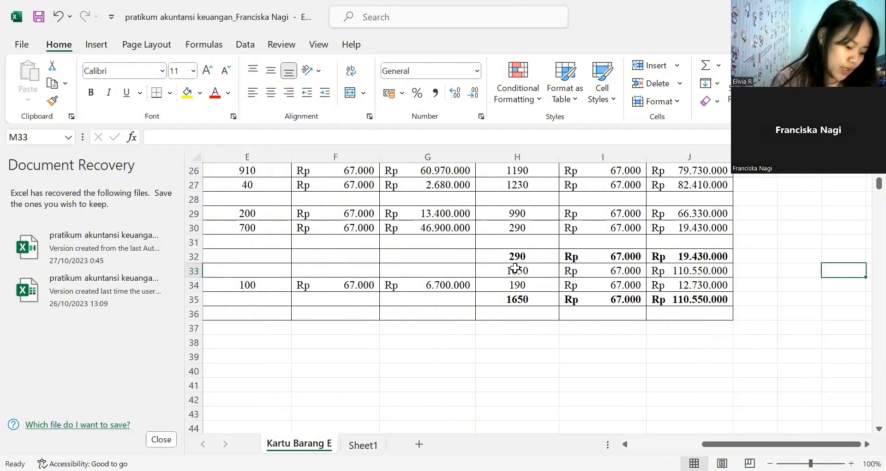
pyautogui.click(515, 268)
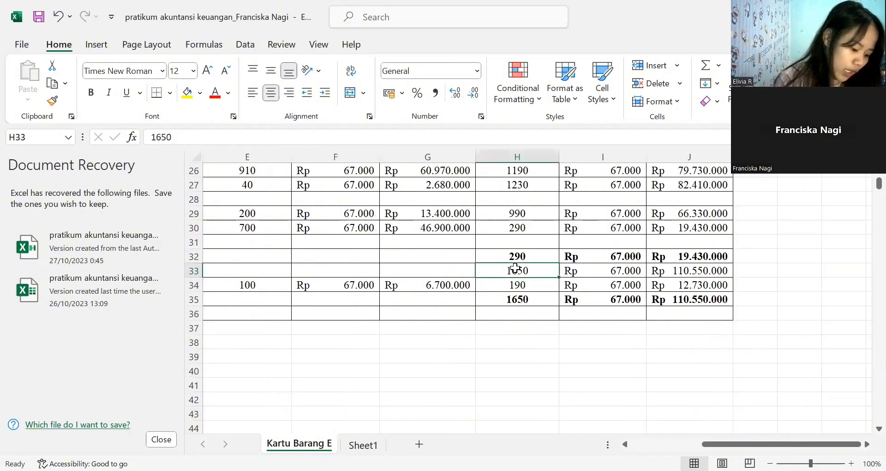
pyautogui.click(608, 270)
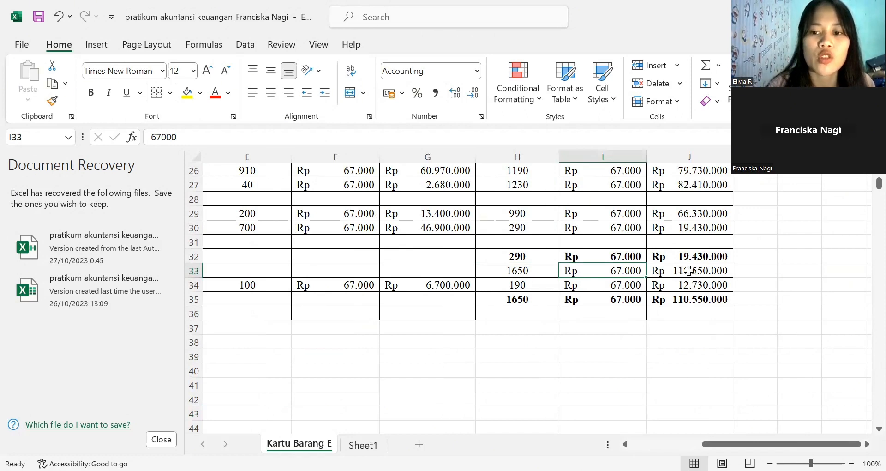
pyautogui.press('Right')
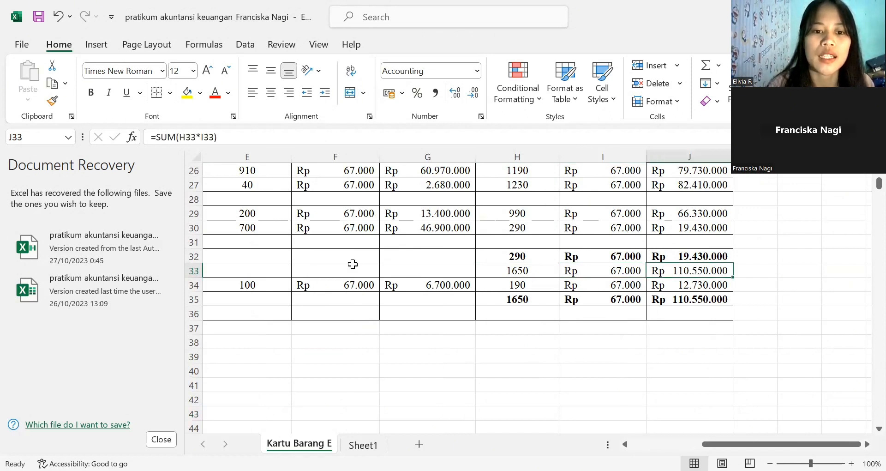
# - Compare row 32's purchased units in B32 with the balance units recorded in H33
pyautogui.hscroll(-1, 256, 255)
pyautogui.click(257, 255)
pyautogui.press('Left')
pyautogui.press('Left')
pyautogui.press('Left')
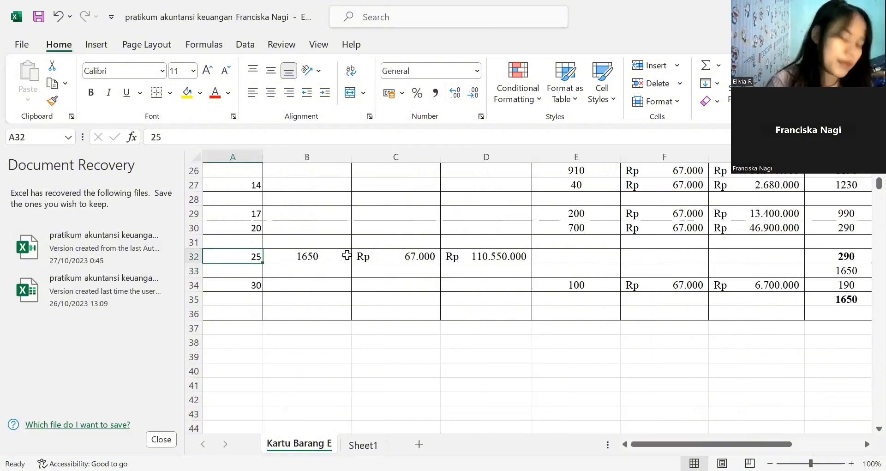
pyautogui.press('Right')
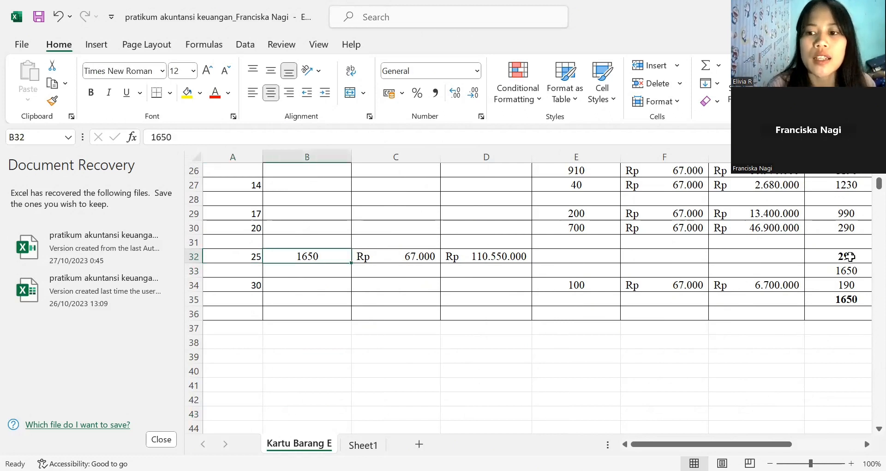
pyautogui.click(855, 270)
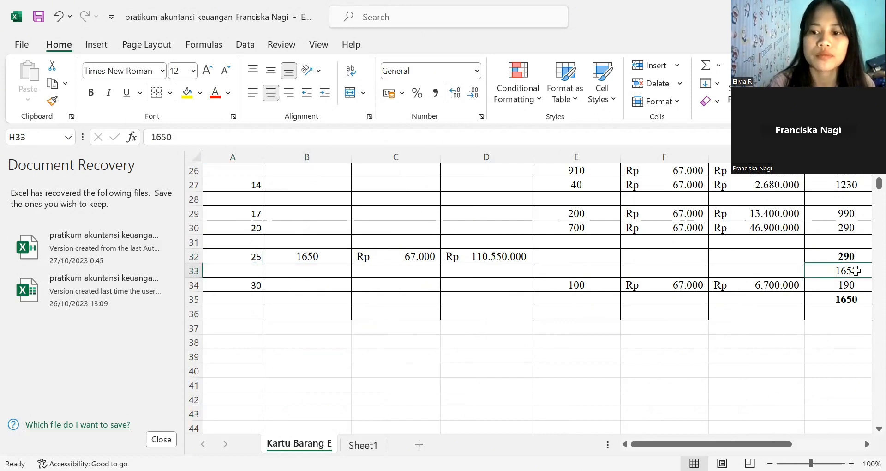
pyautogui.press('Right')
pyautogui.press('Right')
pyautogui.press('Right')
pyautogui.press('Right')
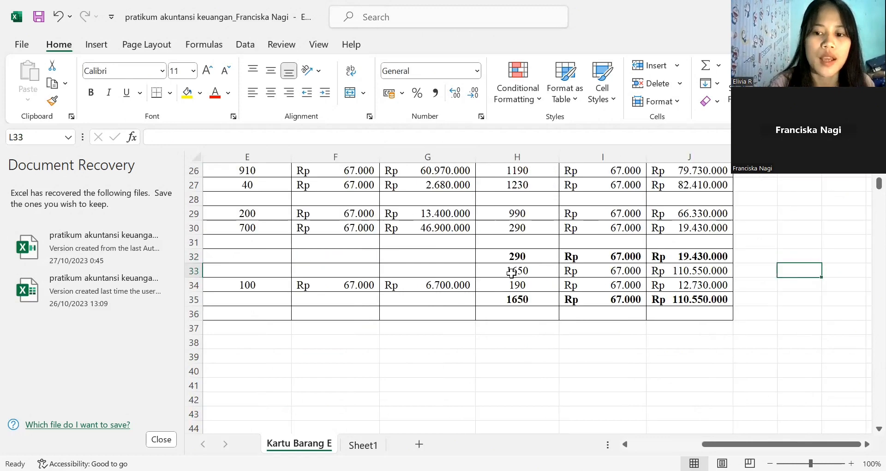
pyautogui.click(511, 273)
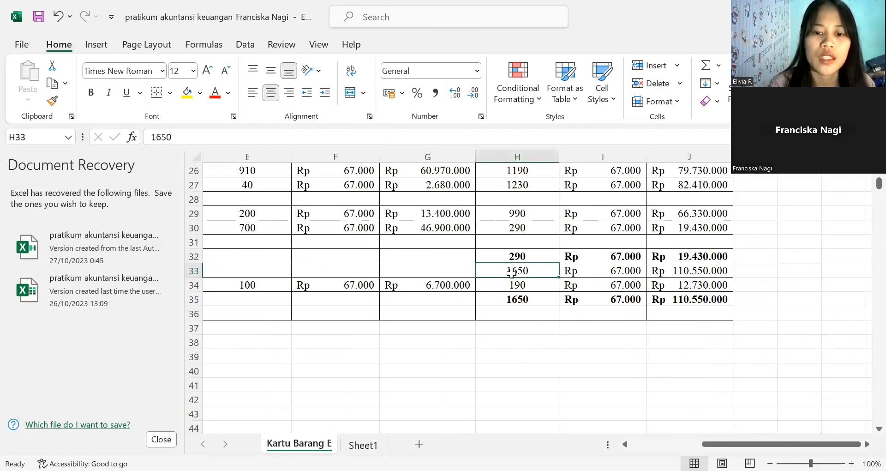
# - Look at the date of row 34's transaction in A34
pyautogui.click(259, 289)
pyautogui.press('Left')
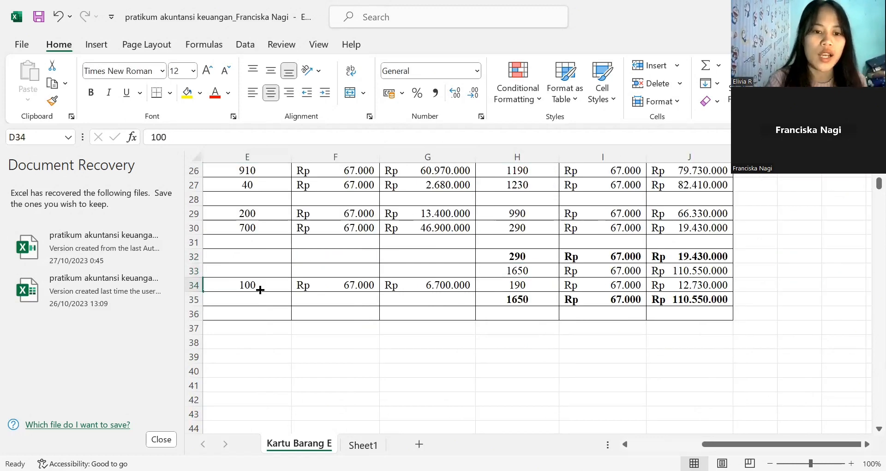
pyautogui.press('Left')
pyautogui.press('Left')
pyautogui.press('Left')
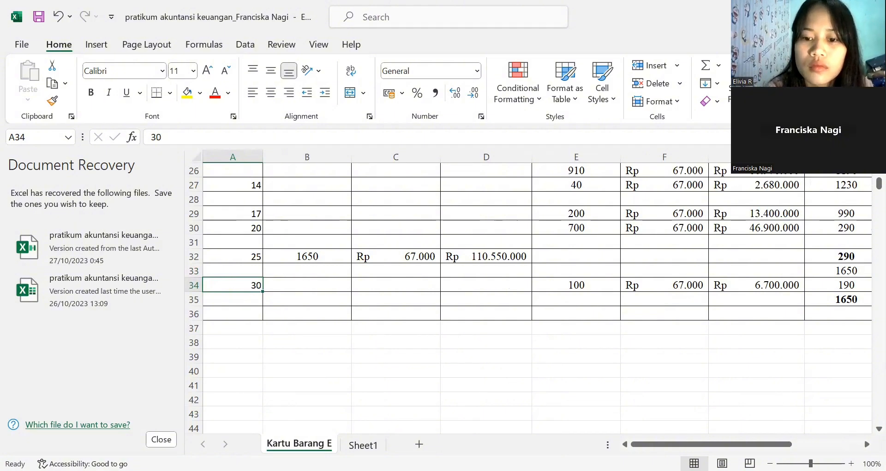
pyautogui.hotkey('alt', 'Tab')
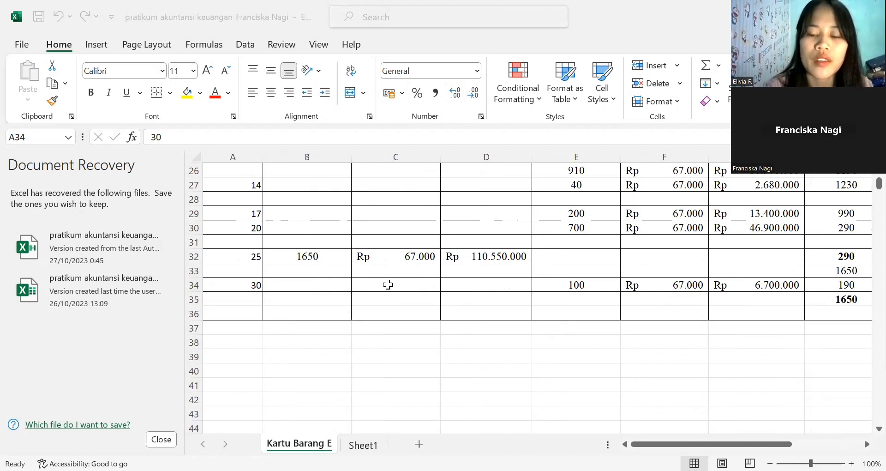
pyautogui.hotkey('alt', 'Tab')
# - Check row 34's sales total formula in G34 against its sold units in E34 and unit price in F34
pyautogui.press('Right')
pyautogui.click(570, 287)
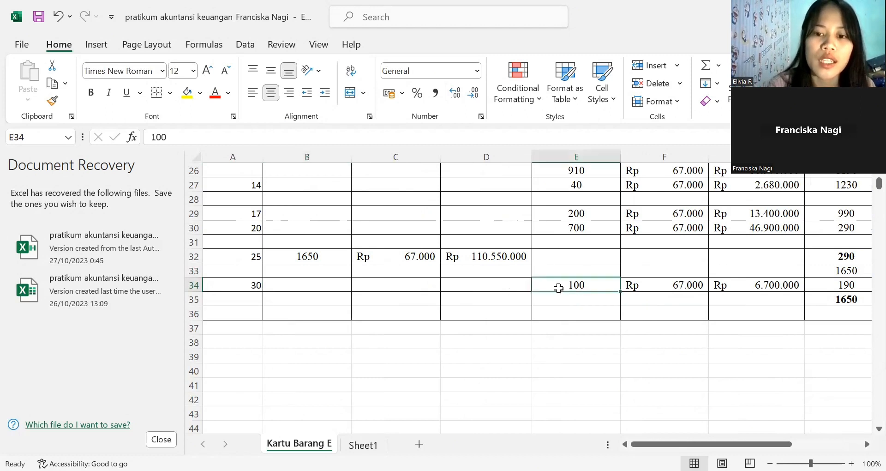
pyautogui.click(657, 283)
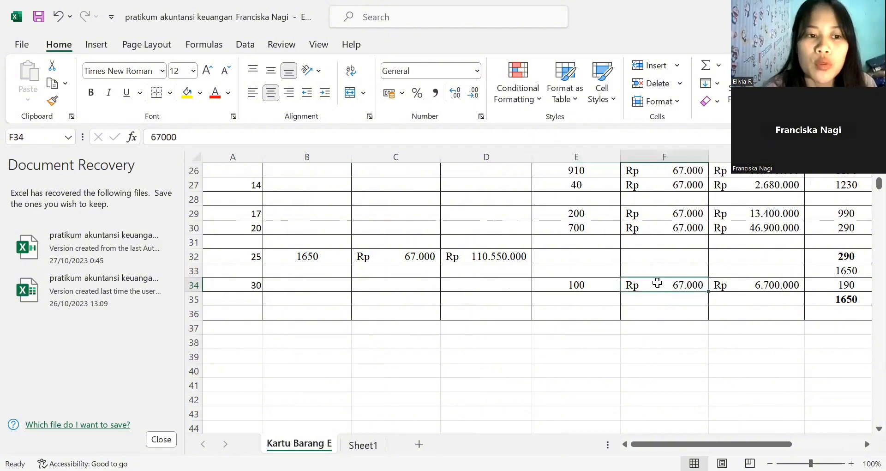
pyautogui.click(725, 283)
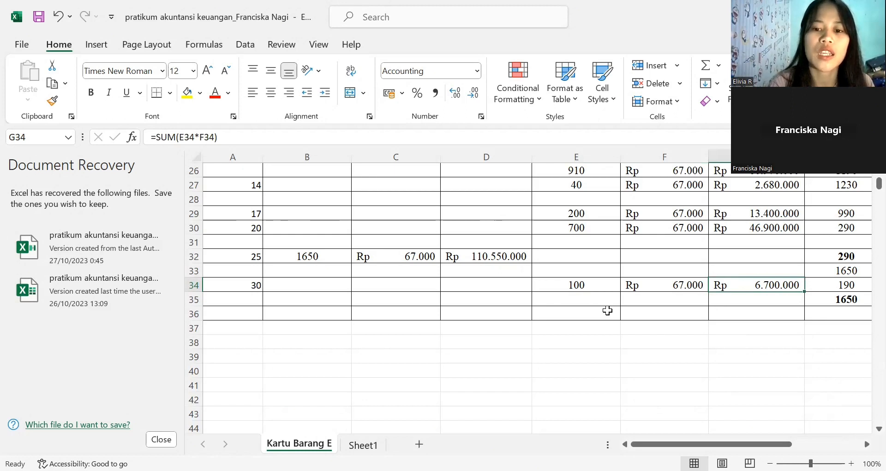
pyautogui.click(598, 290)
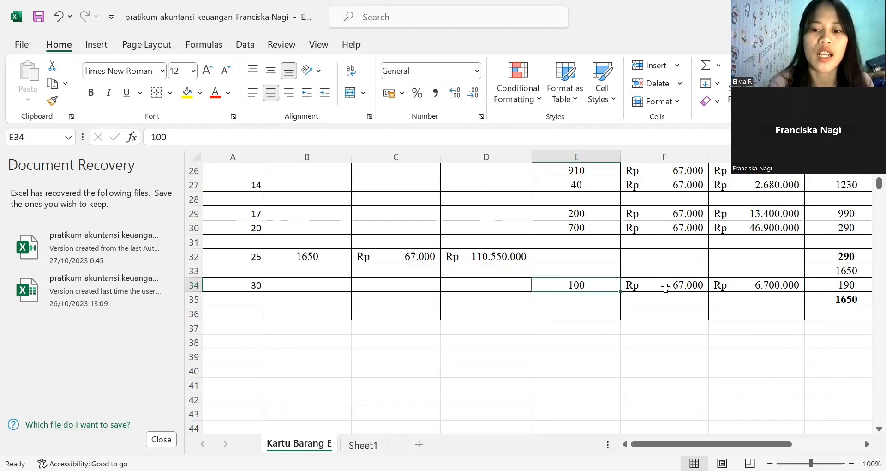
pyautogui.click(672, 285)
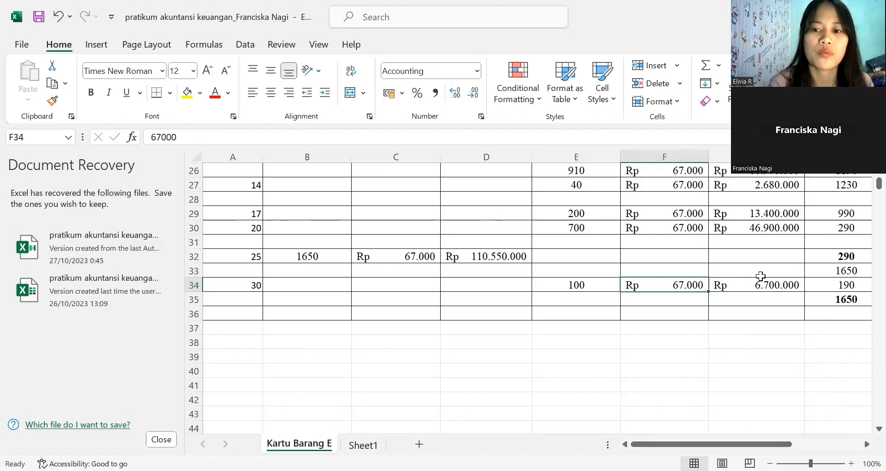
pyautogui.click(753, 285)
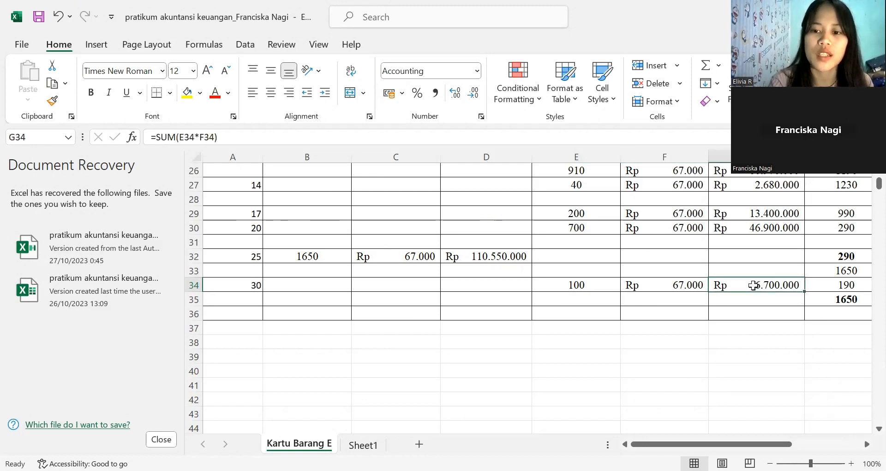
# - Check row 34's remaining units formula in H34 against the earlier balance in H32 and the sold units in E34
pyautogui.press('Right')
pyautogui.press('Right')
pyautogui.press('Right')
pyautogui.press('Right')
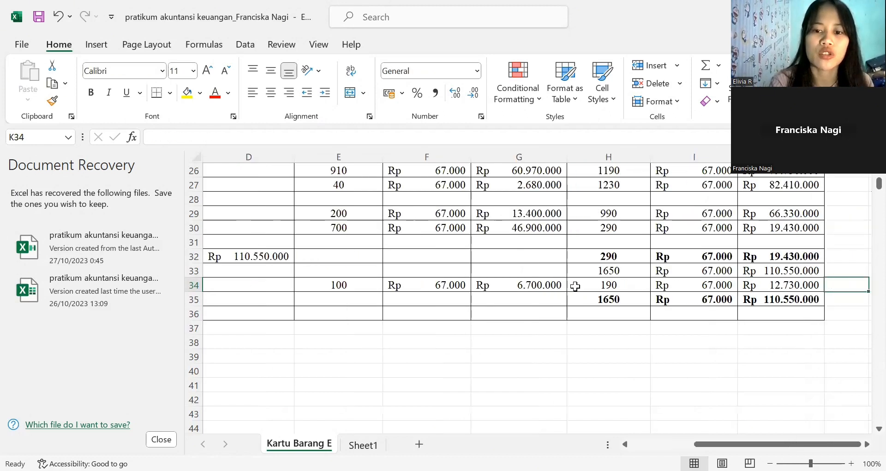
pyautogui.click(606, 285)
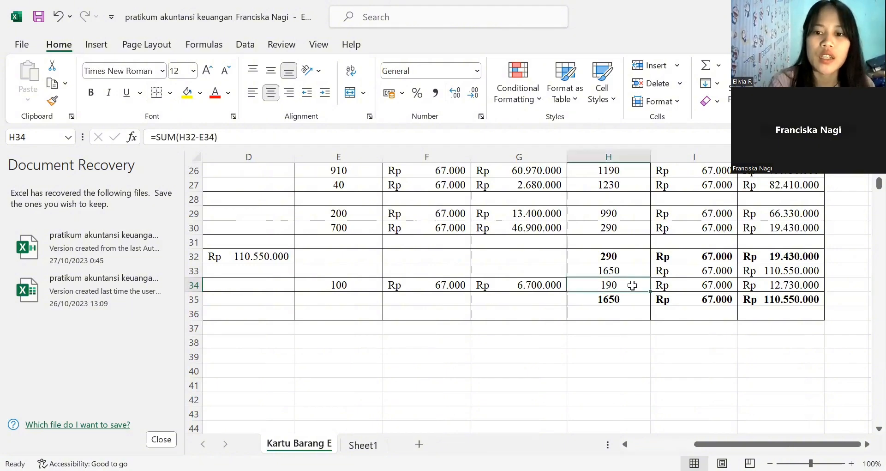
pyautogui.click(614, 251)
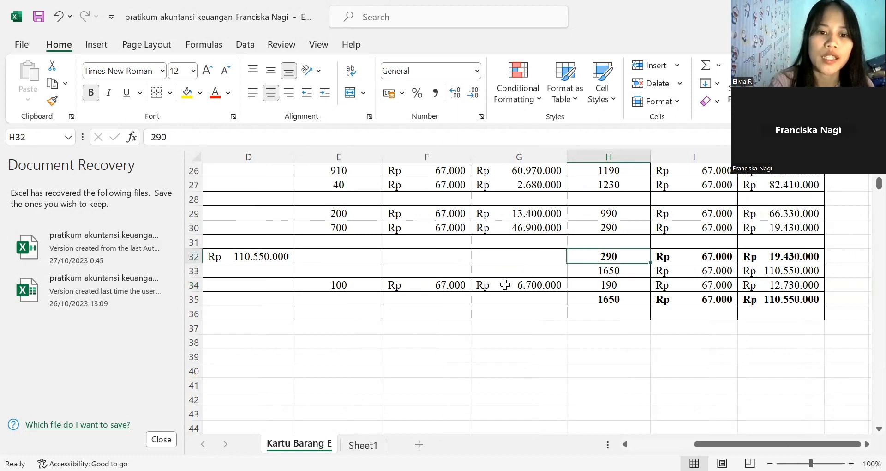
pyautogui.click(341, 286)
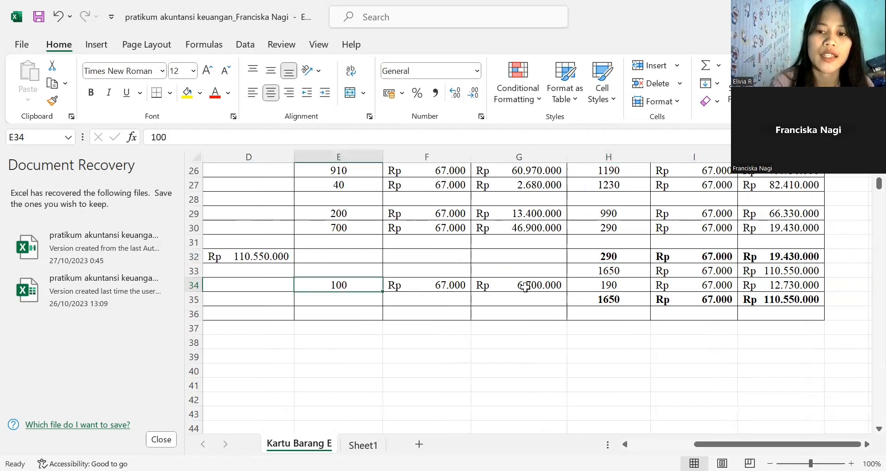
# - Check row 34's balance total formula in J34 against its remaining units in H34 and unit price in I34
pyautogui.click(623, 285)
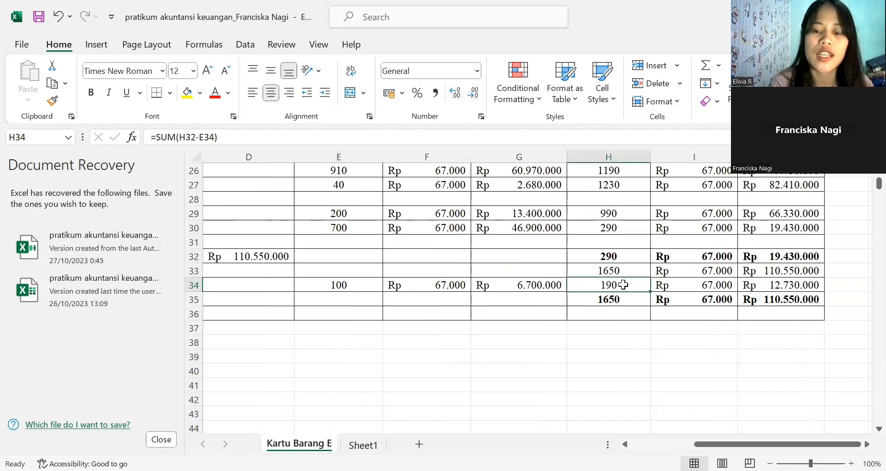
pyautogui.click(683, 287)
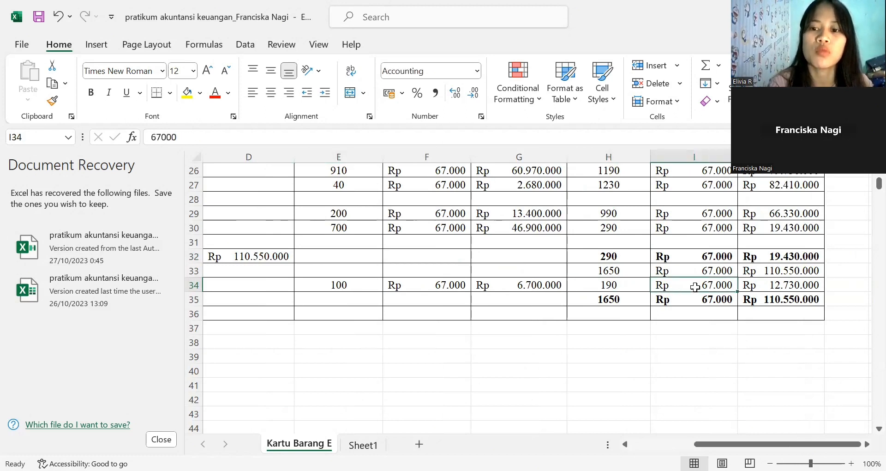
pyautogui.click(761, 287)
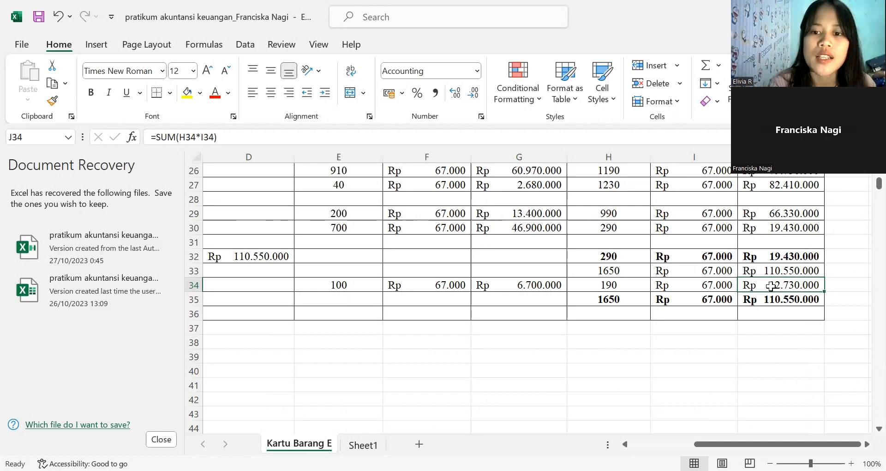
pyautogui.click(624, 282)
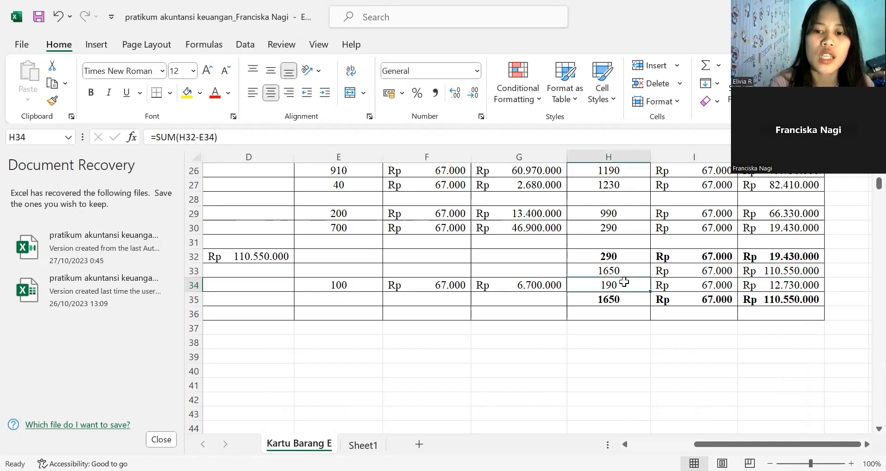
pyautogui.click(687, 291)
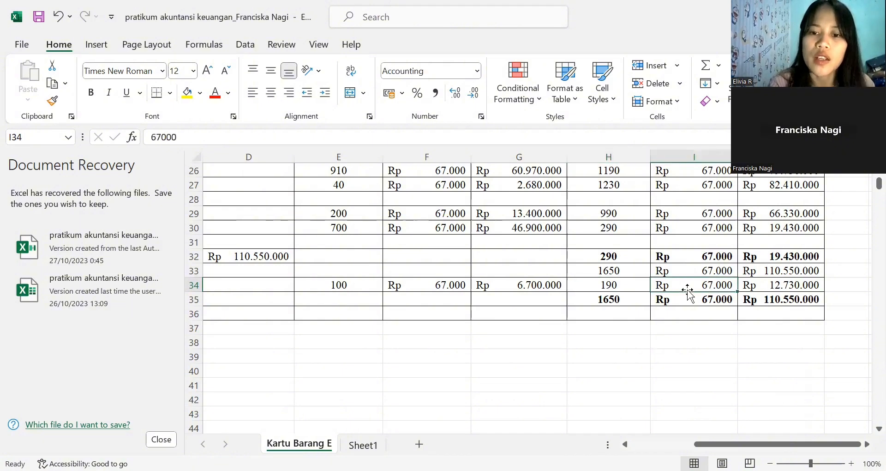
# - Check row 35's balance total formula in J35 against its units in H35 and unit price in I35
pyautogui.click(606, 299)
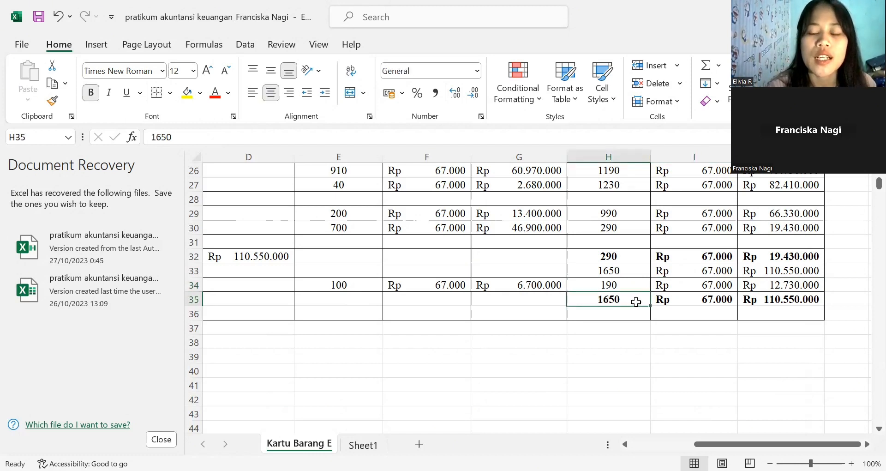
pyautogui.click(687, 300)
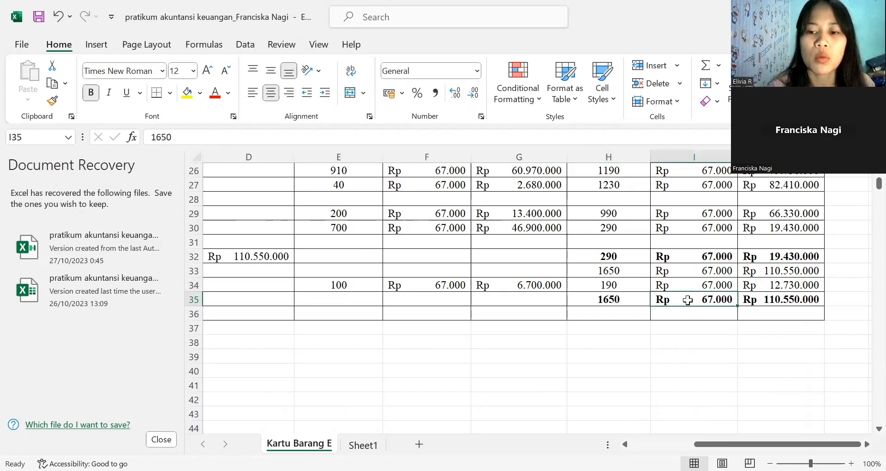
pyautogui.click(762, 303)
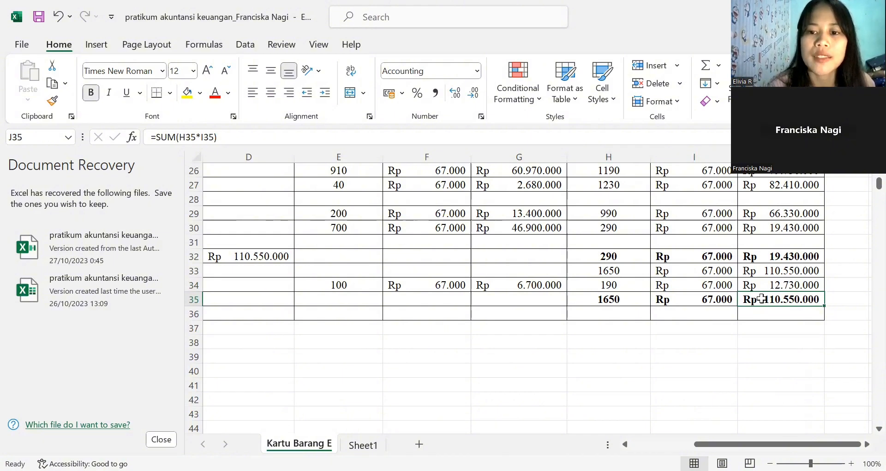
# - Compare the balance units in H33 with row 35's units, unit price and total in H35 to J35
pyautogui.click(611, 271)
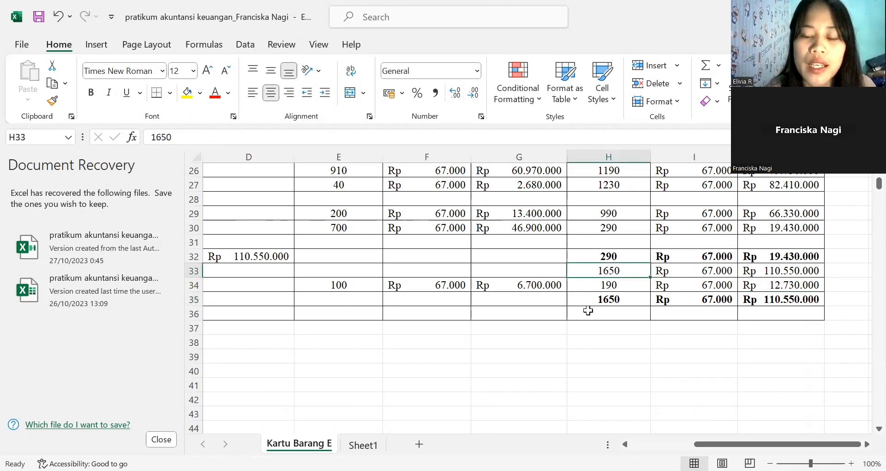
pyautogui.click(600, 302)
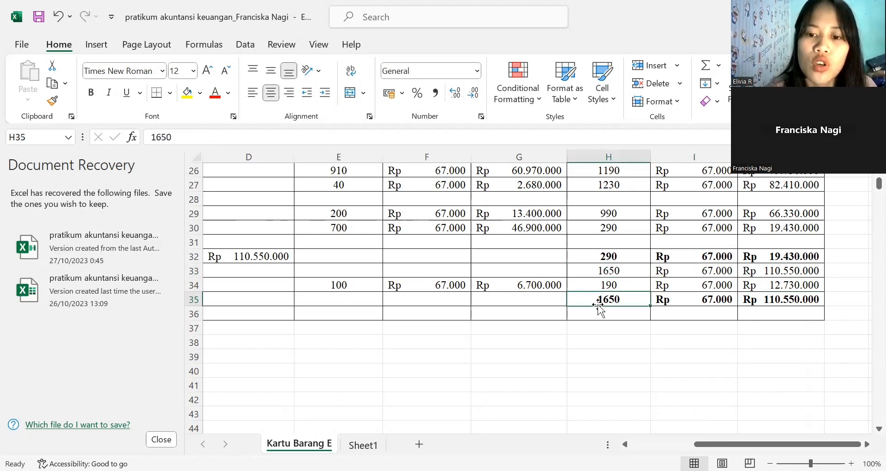
pyautogui.click(699, 297)
pyautogui.click(762, 298)
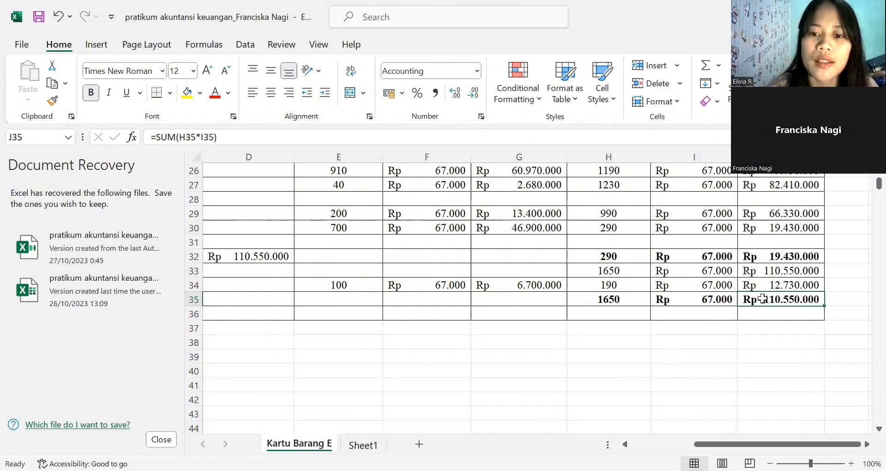